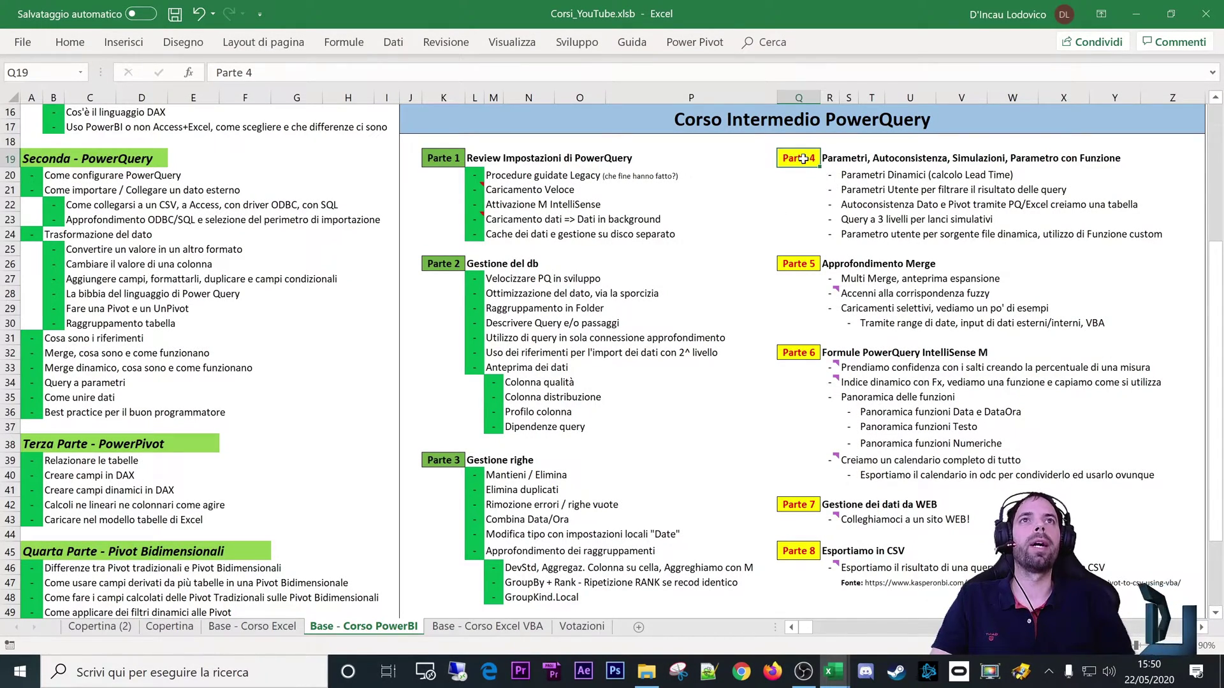
Step: Highlight the Parte 4 heading and its topic list on the course outline
left_click_drag(827, 159, 1102, 160)
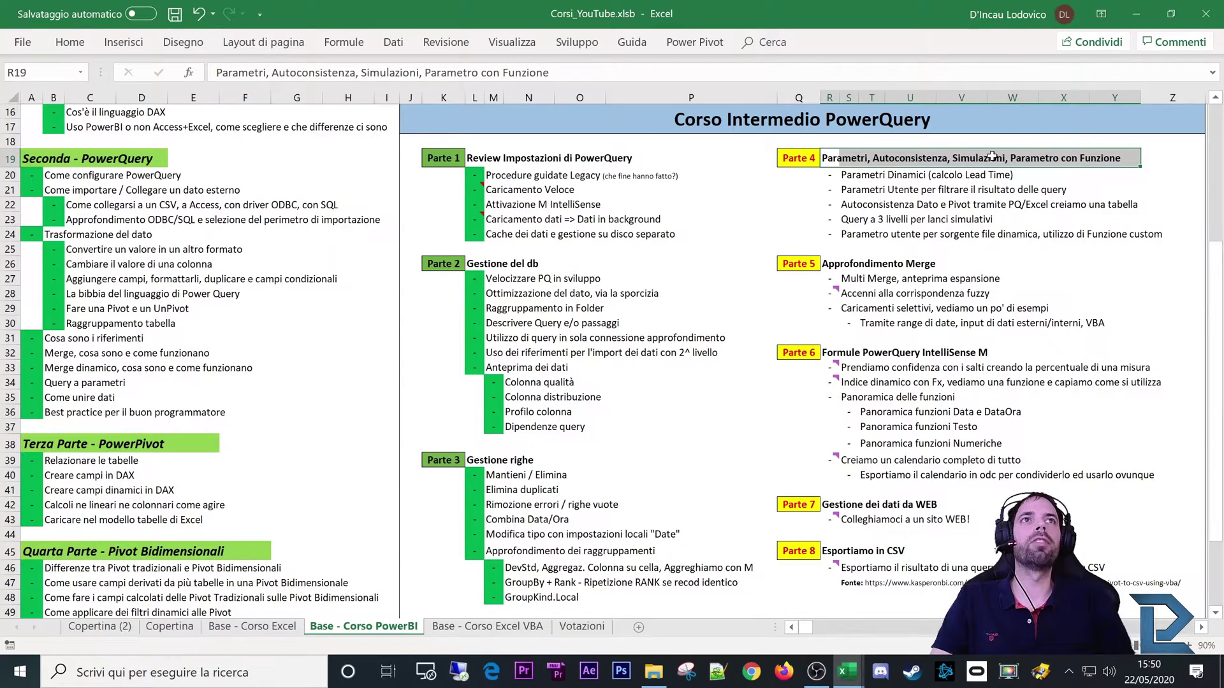
left_click(805, 155)
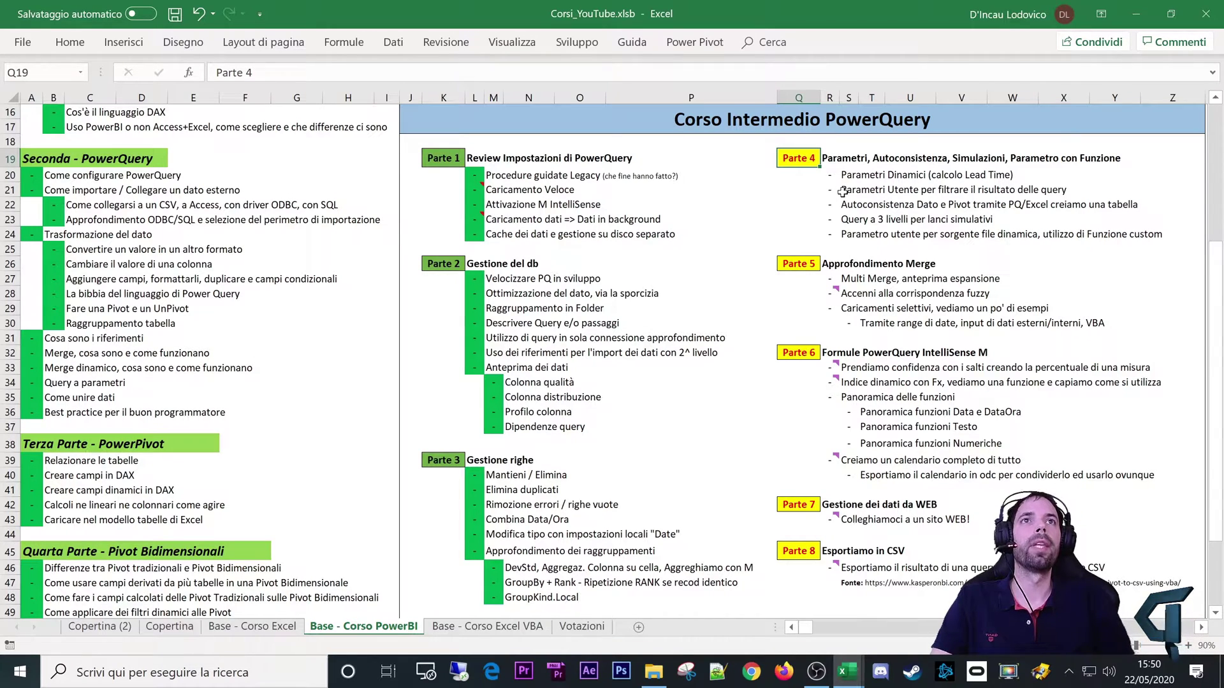
left_click_drag(831, 177, 1032, 235)
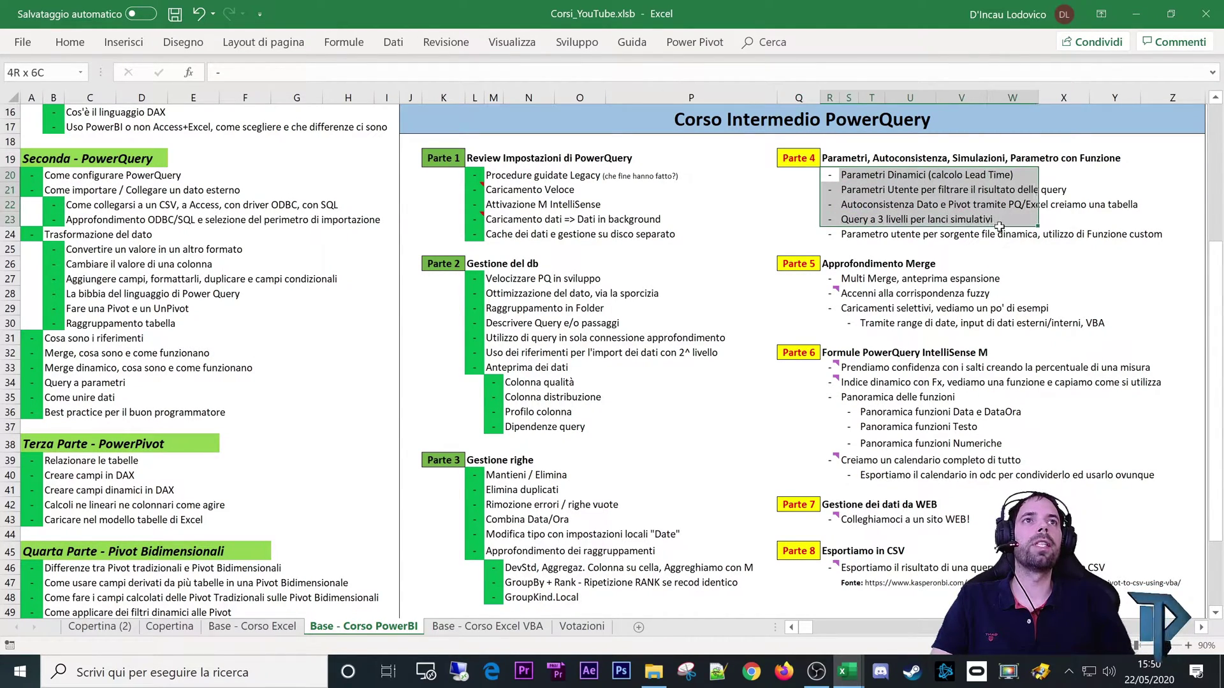
left_click_drag(829, 174, 828, 234)
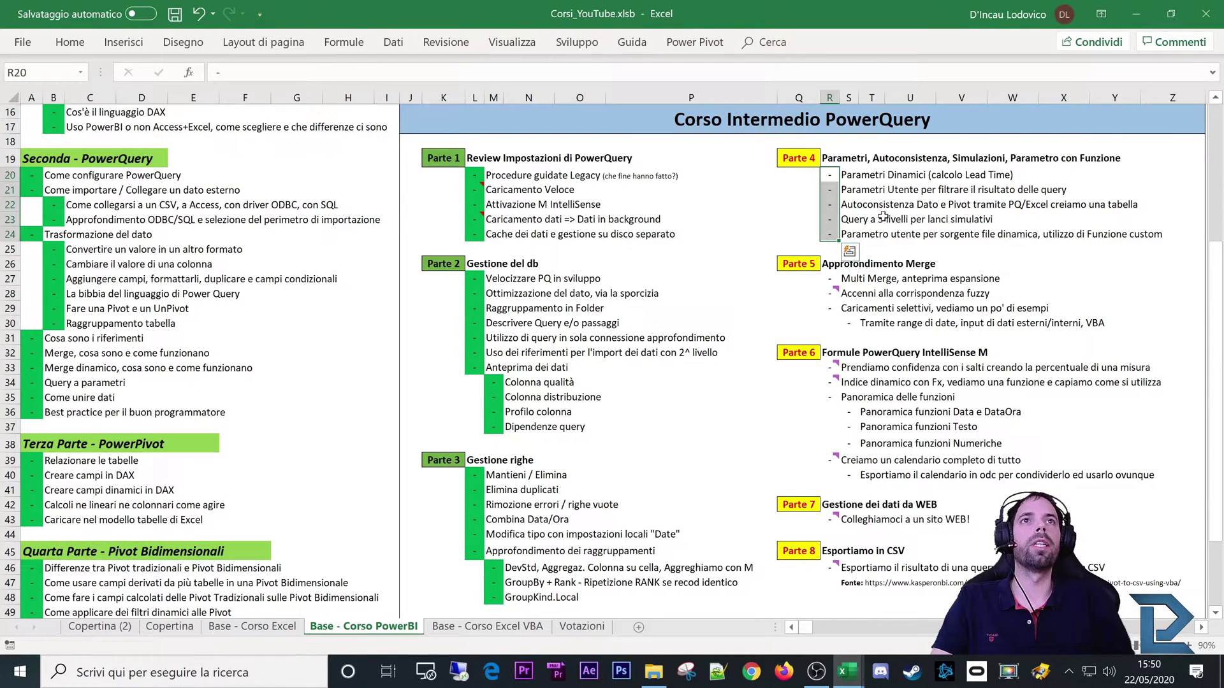
left_click(829, 174)
Step: Highlight the dynamic-parameters lead-time topic, then switch to the L07-08-9-10-11.xlsb workbook
left_click_drag(842, 174, 1033, 175)
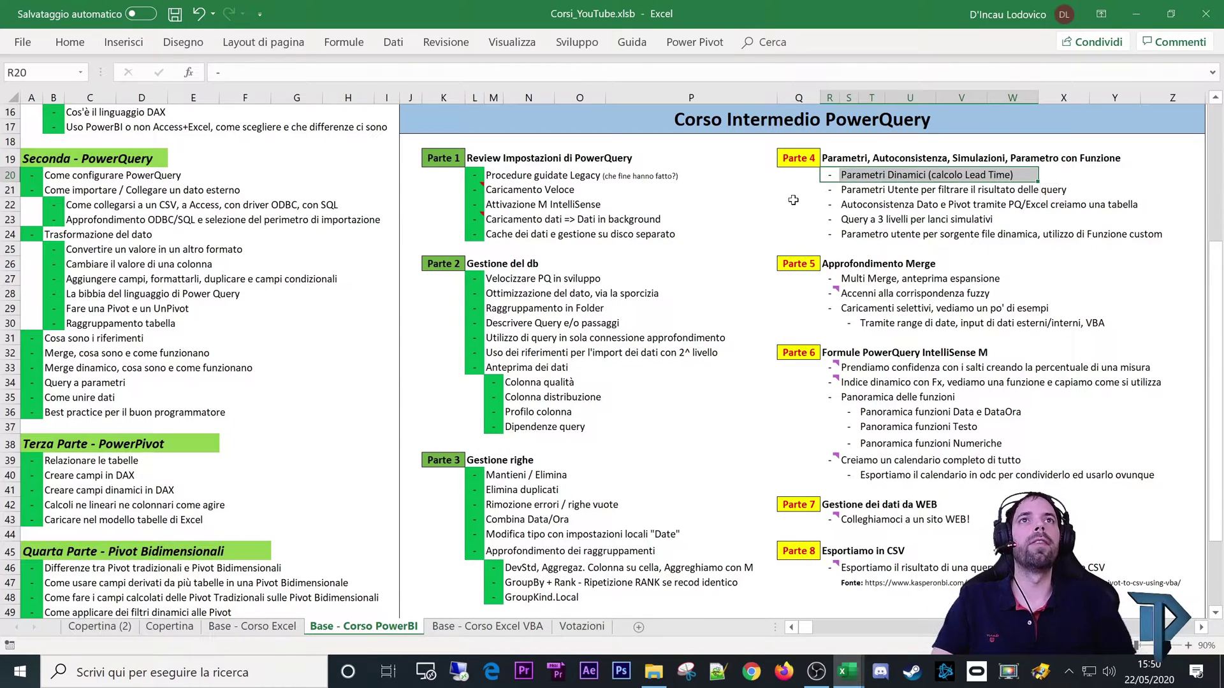
left_click(792, 158)
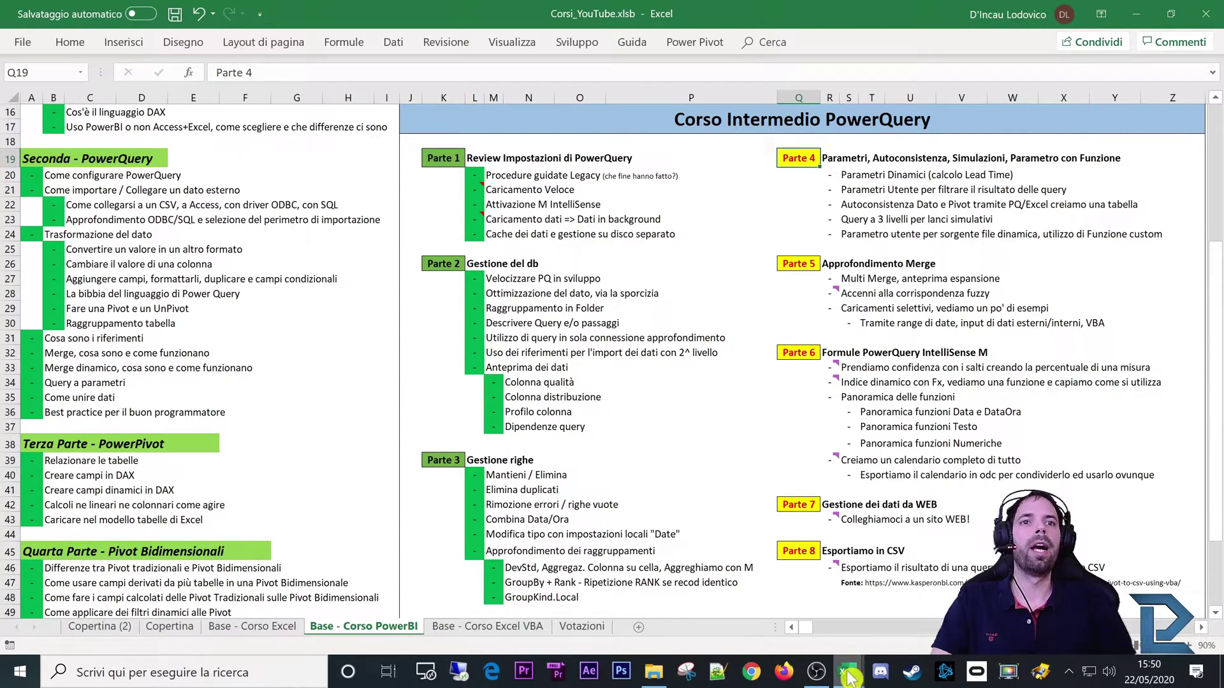
left_click(850, 578)
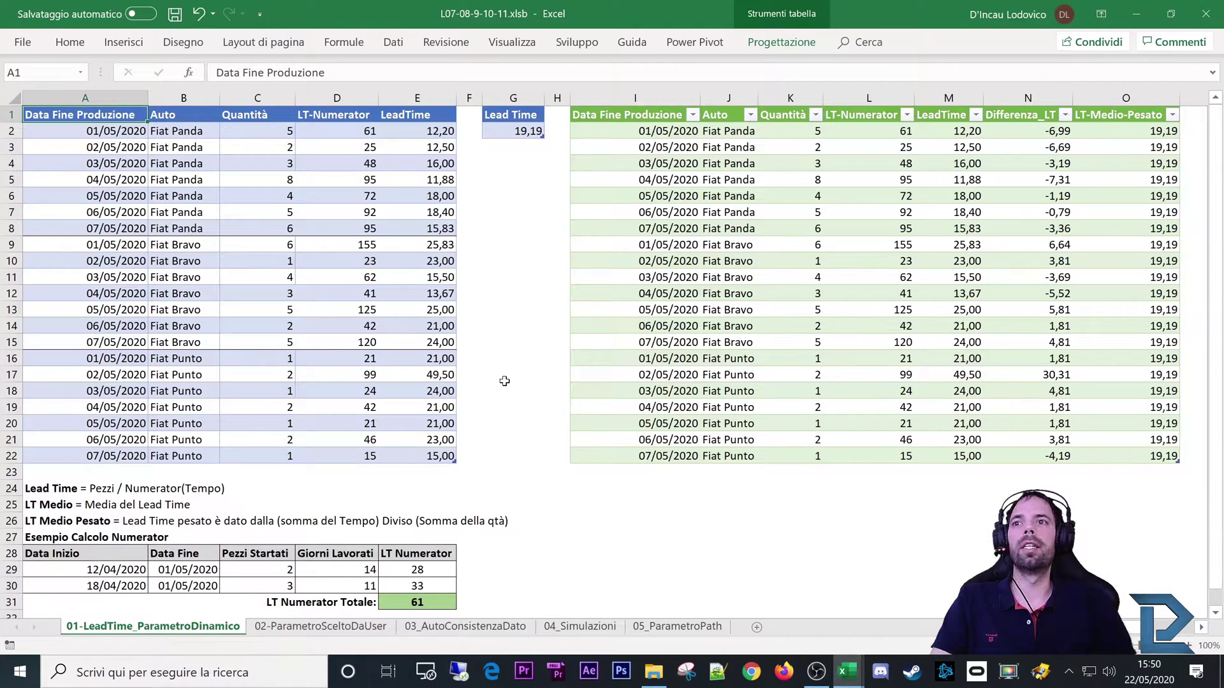
left_click(179, 263)
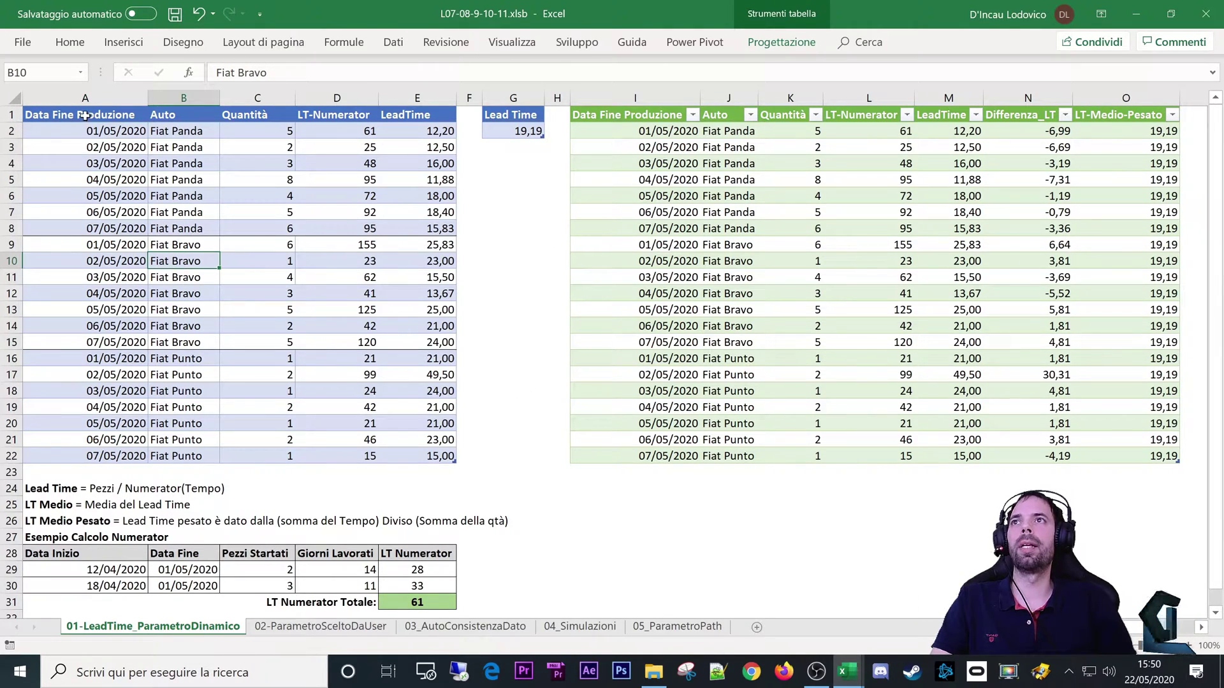
left_click_drag(84, 116, 449, 458)
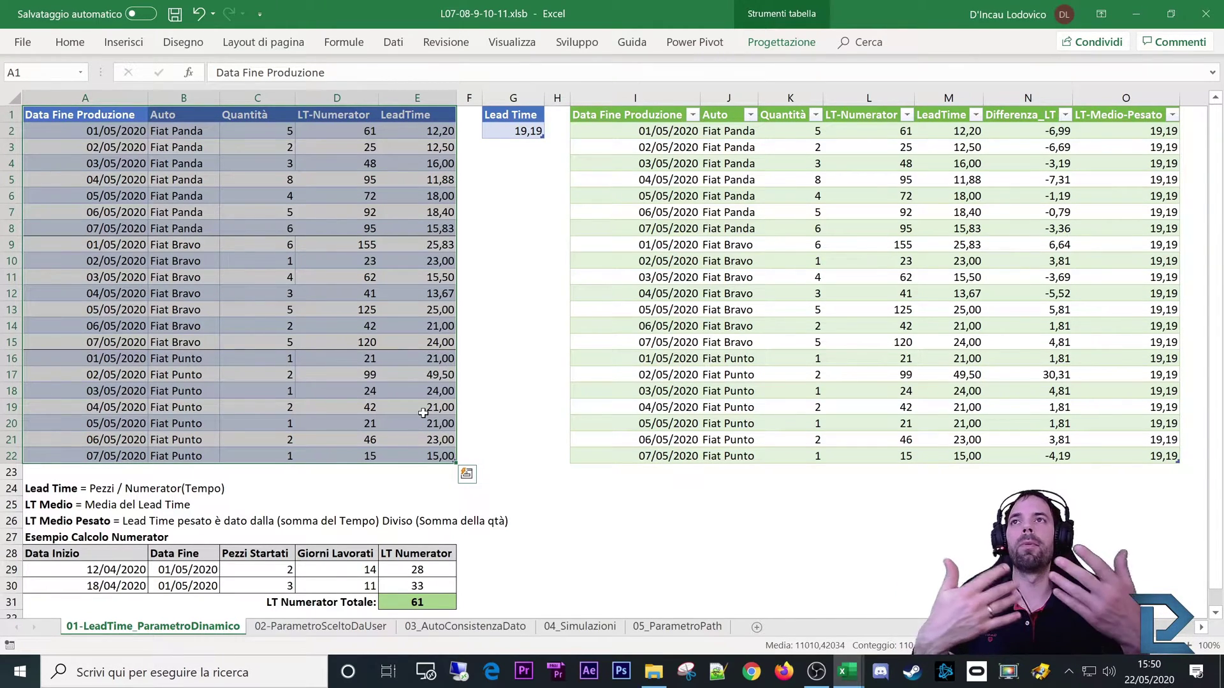
left_click_drag(51, 115, 417, 456)
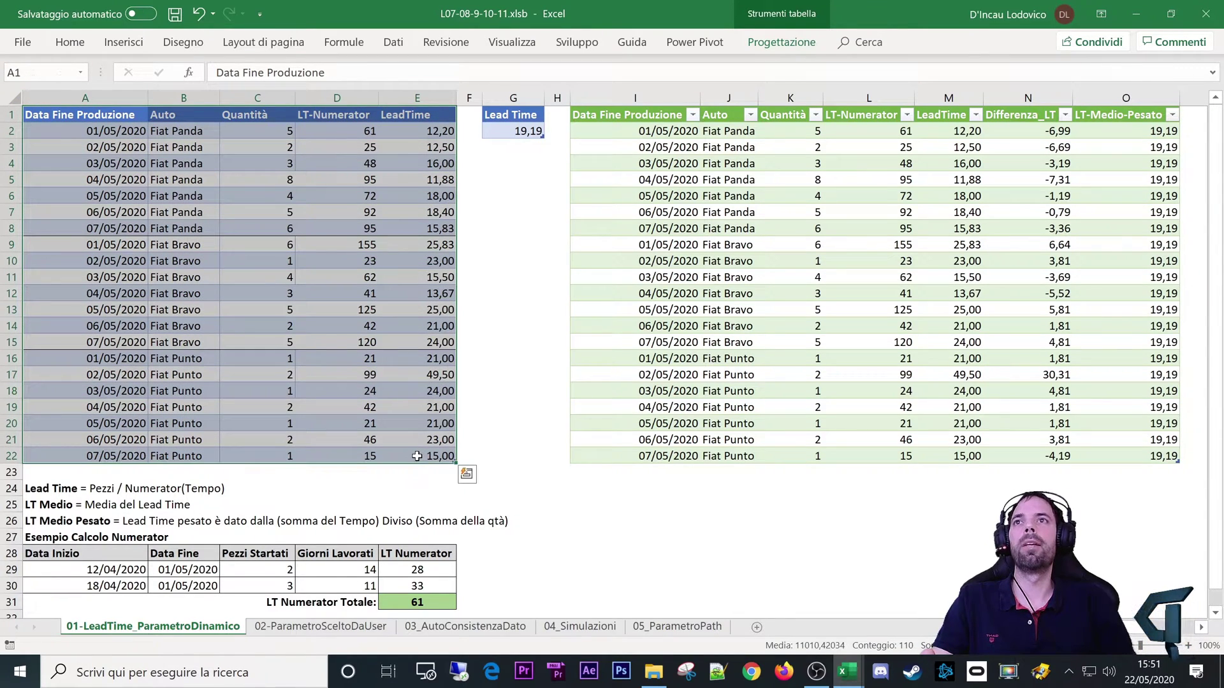
left_click(96, 115)
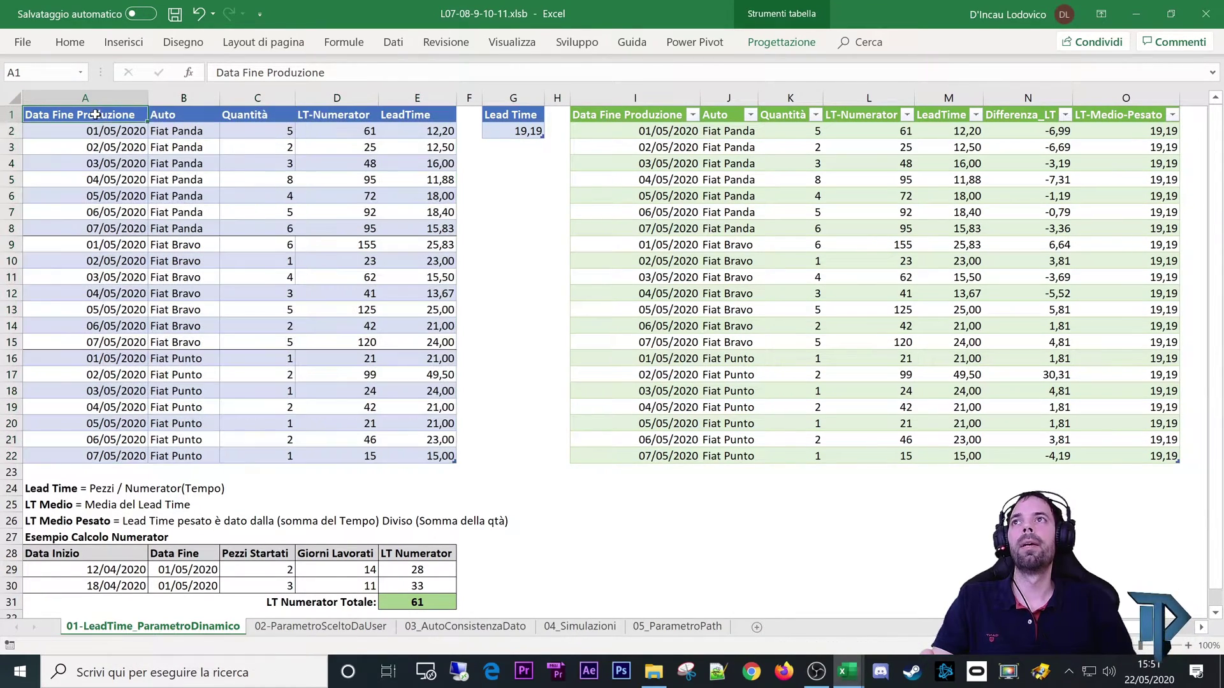
left_click(94, 130)
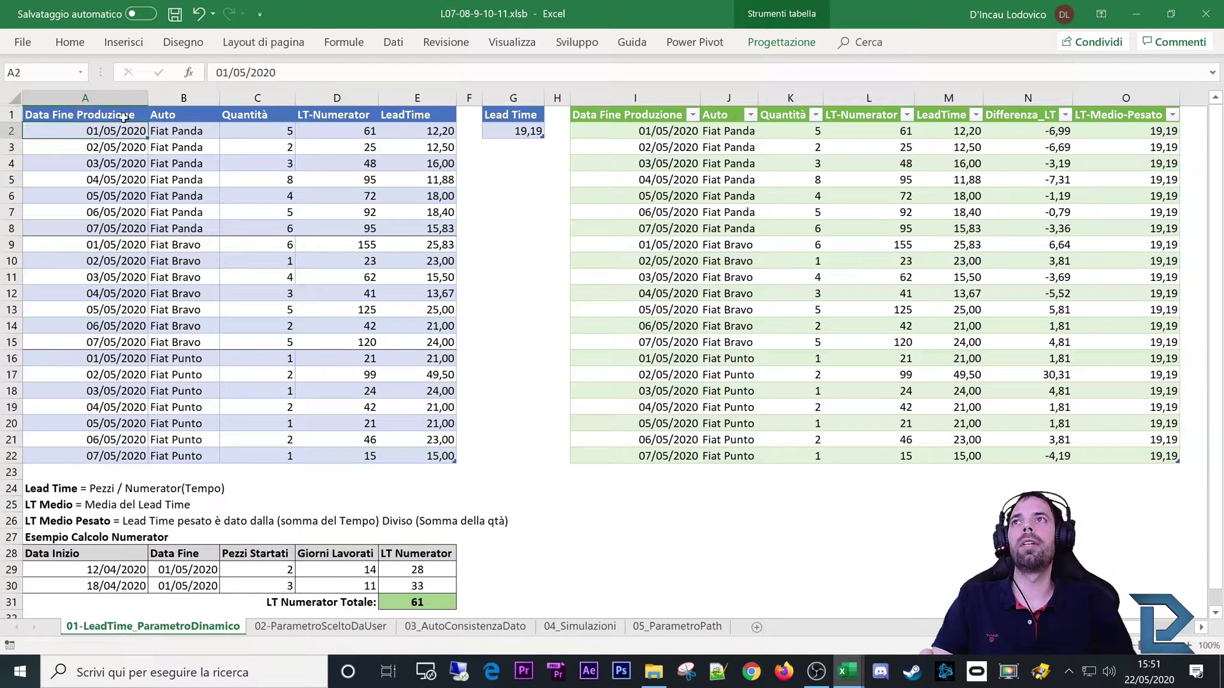
left_click(94, 117)
left_click(97, 135)
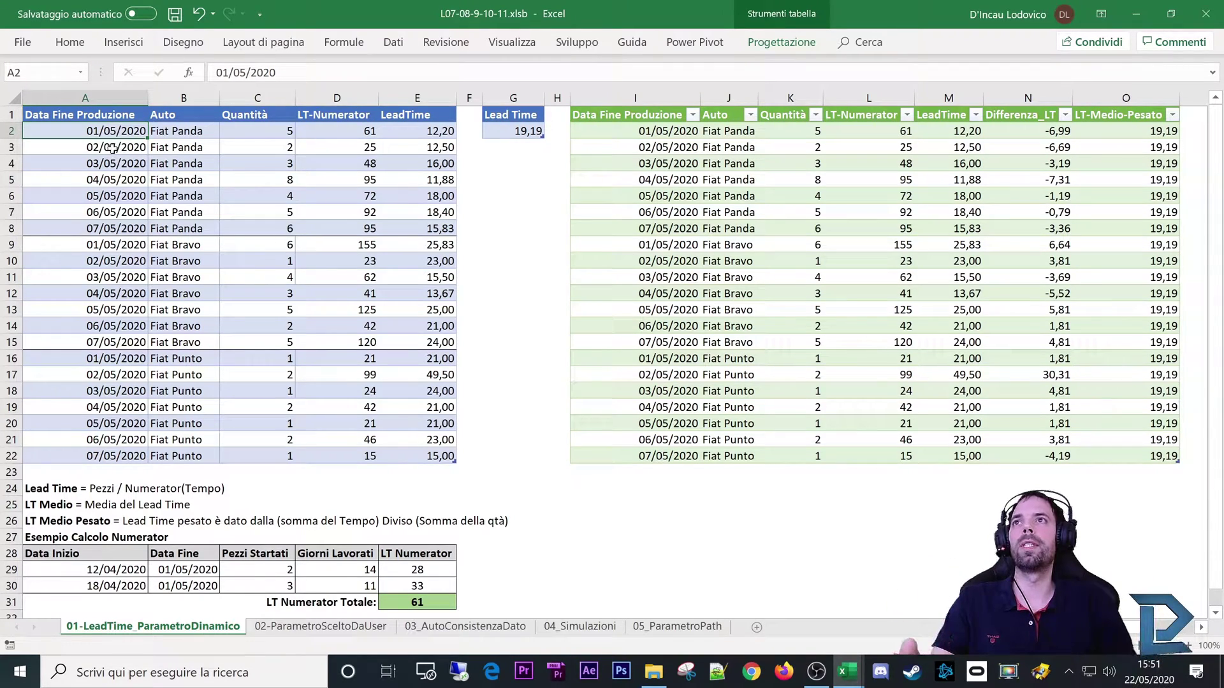
left_click_drag(180, 134, 178, 447)
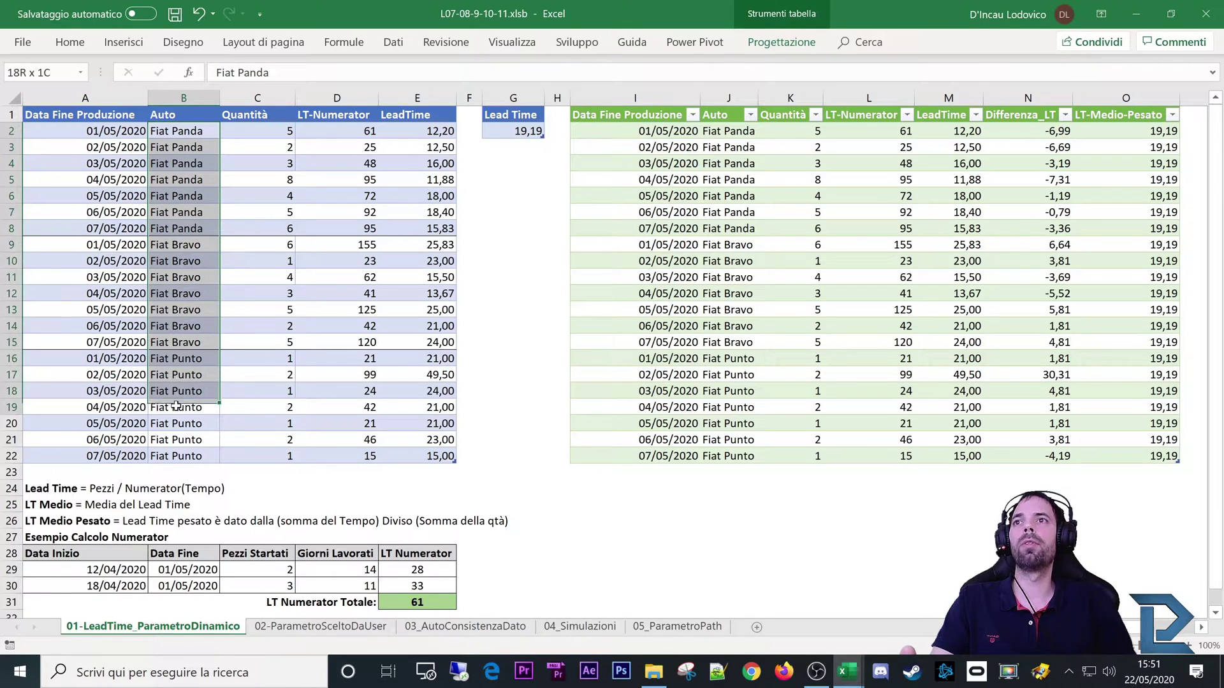
left_click(185, 134)
left_click(257, 130)
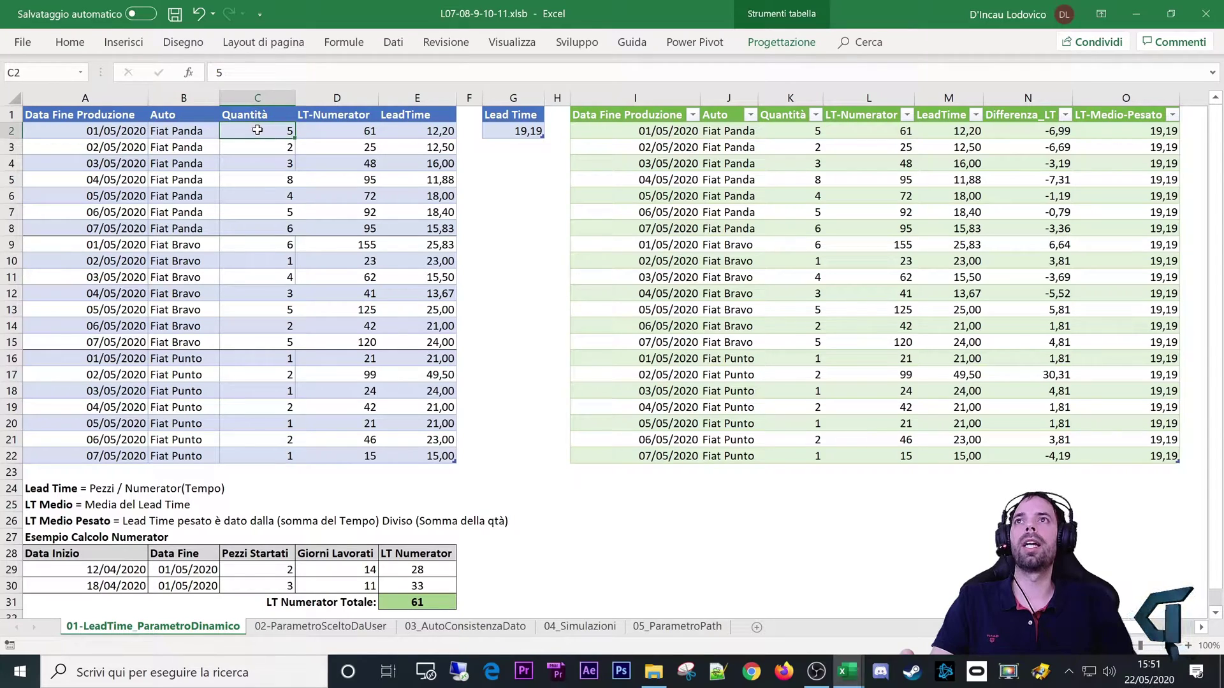
left_click(81, 134)
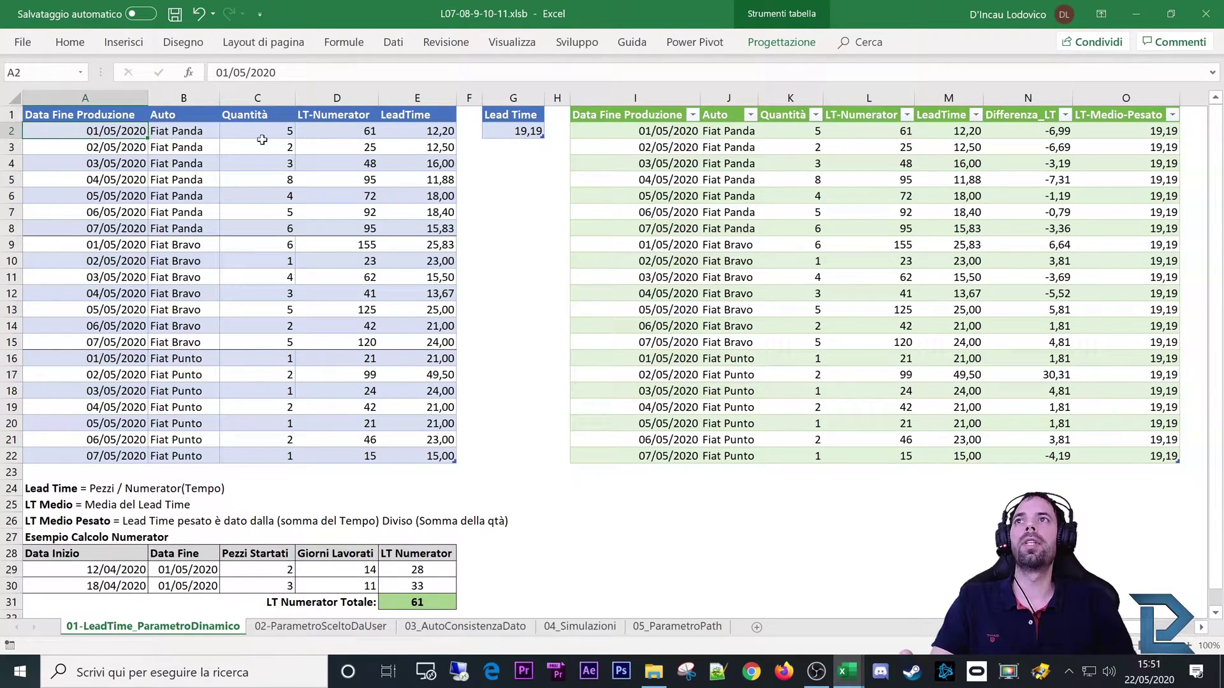
left_click(263, 139)
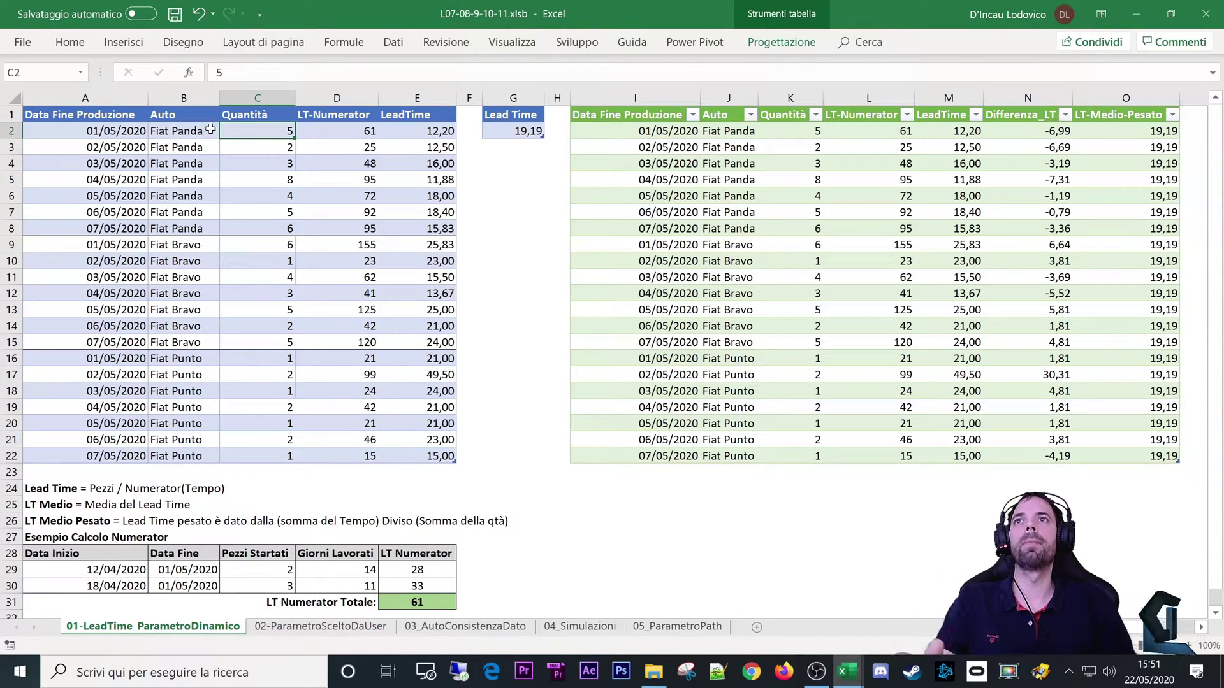
left_click_drag(350, 123, 338, 453)
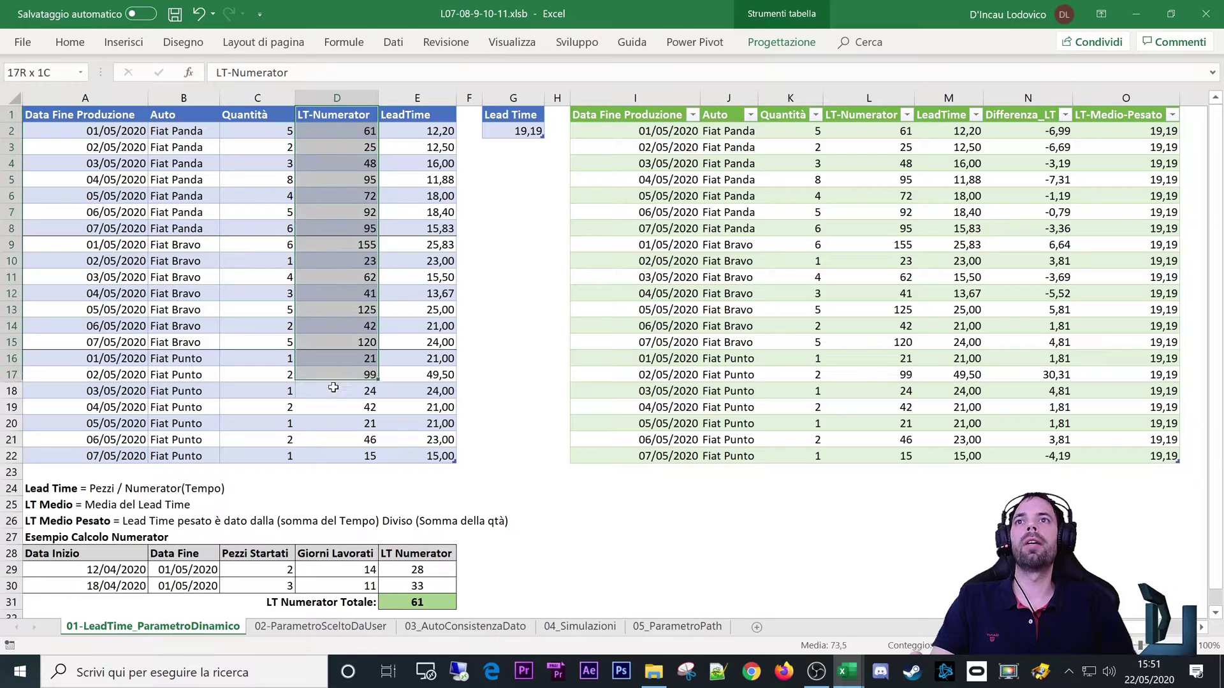
left_click(310, 116)
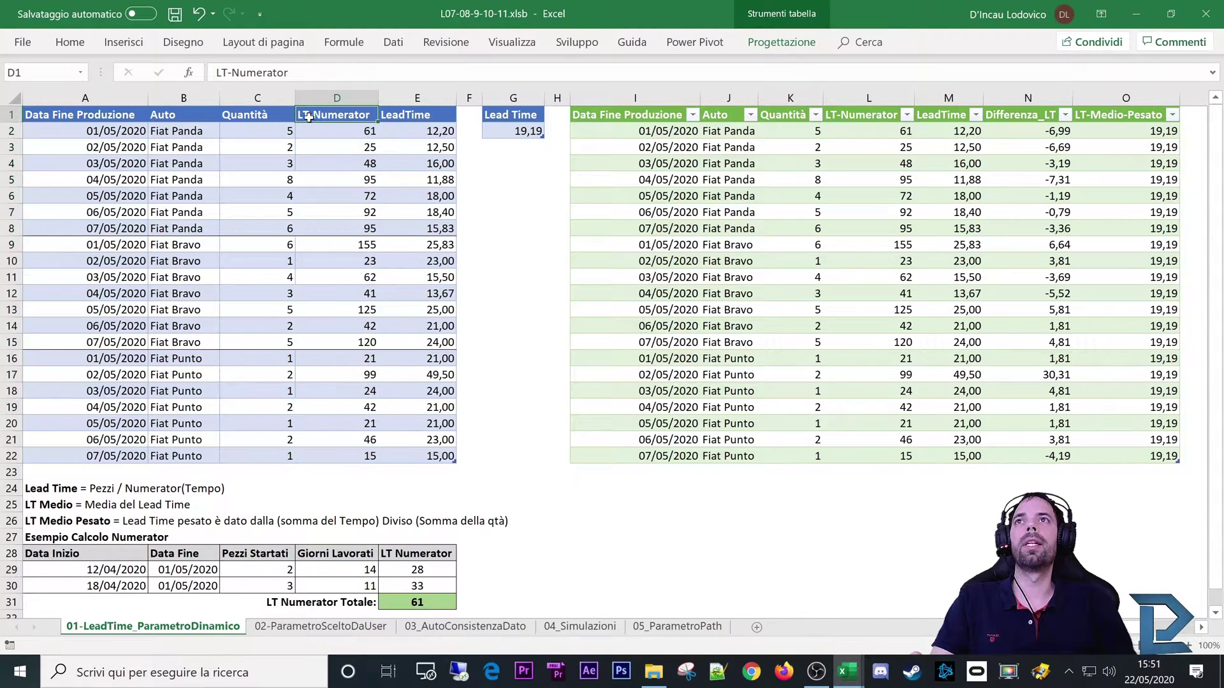
left_click(327, 128)
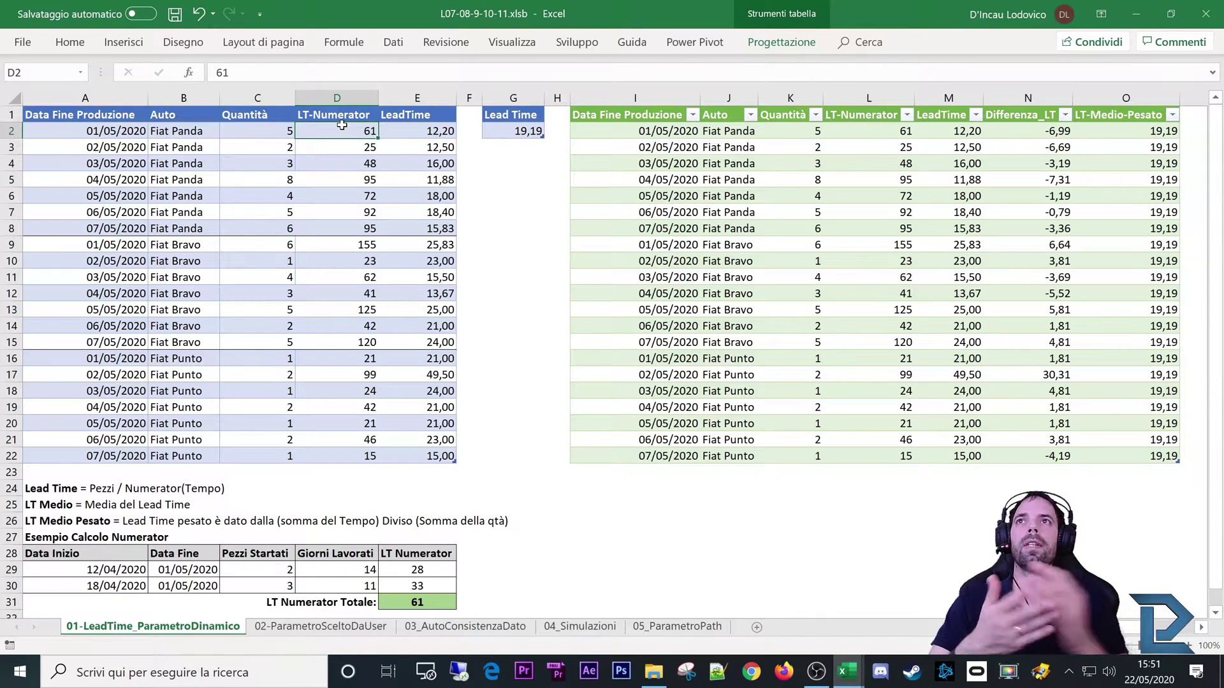
left_click(265, 132)
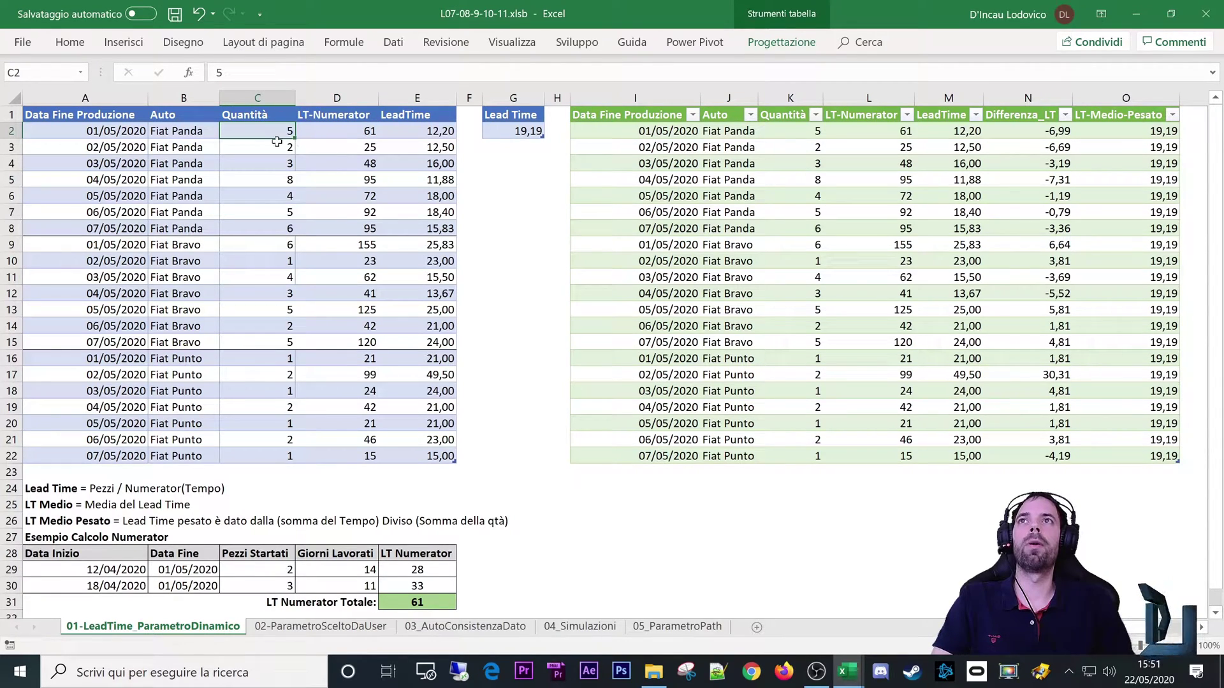
left_click(364, 135)
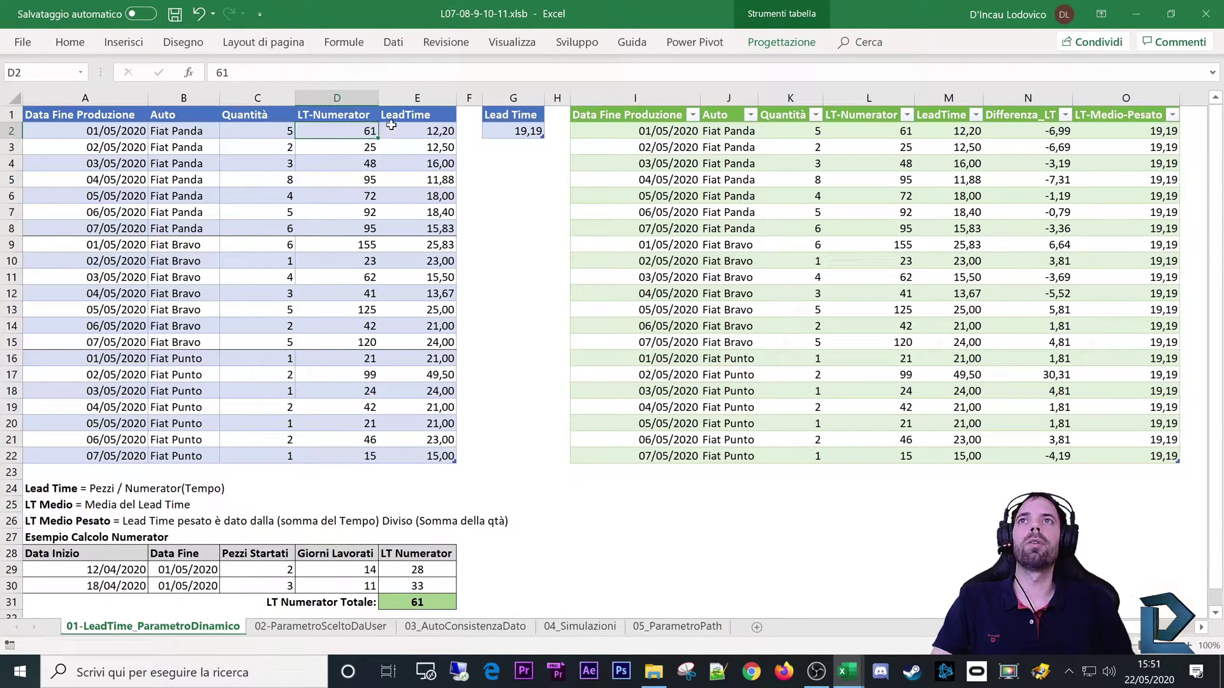
left_click(276, 131)
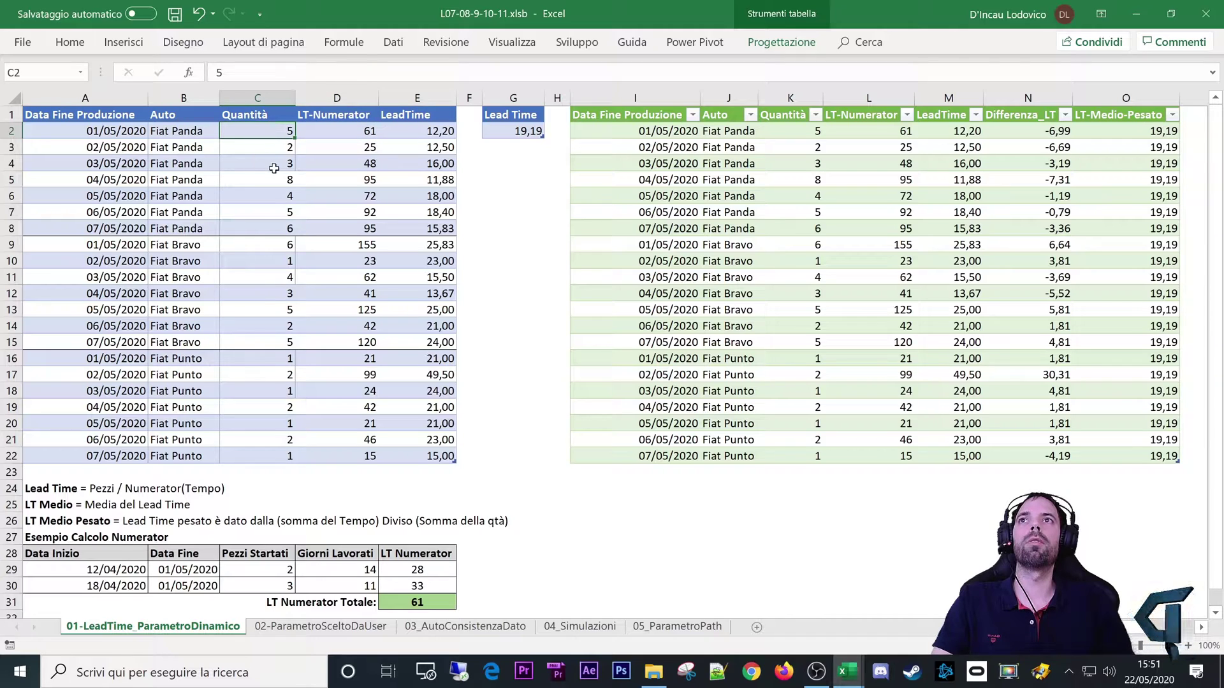
left_click(351, 131)
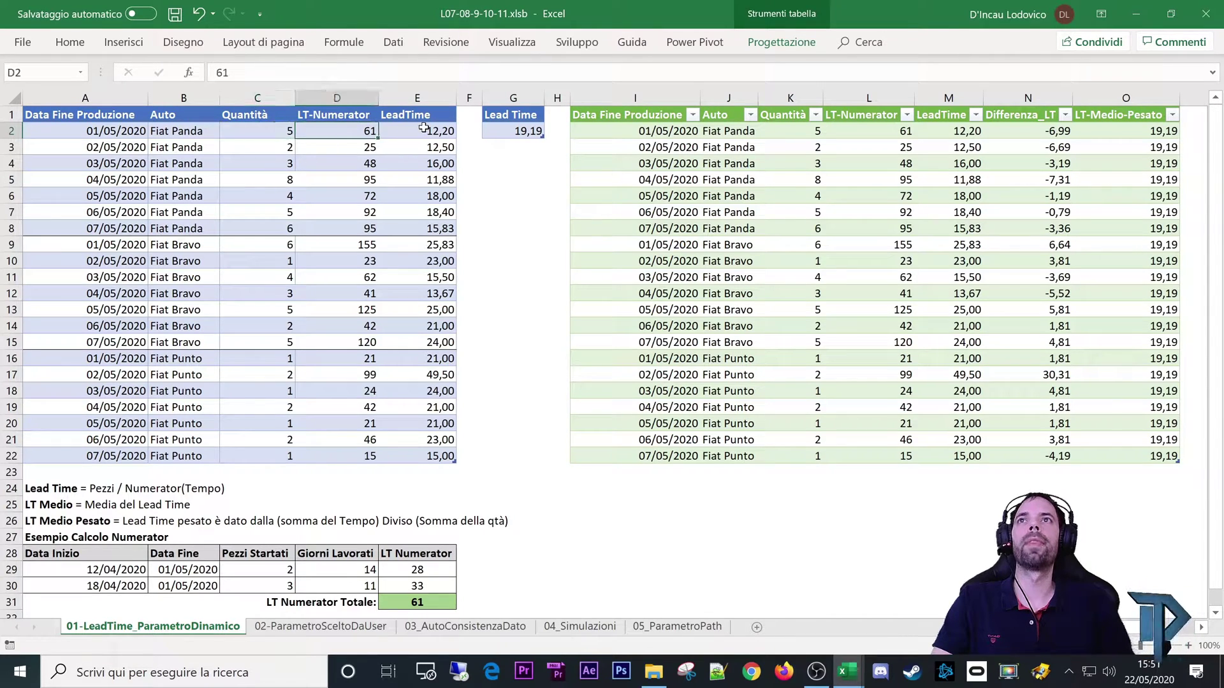
left_click(424, 129)
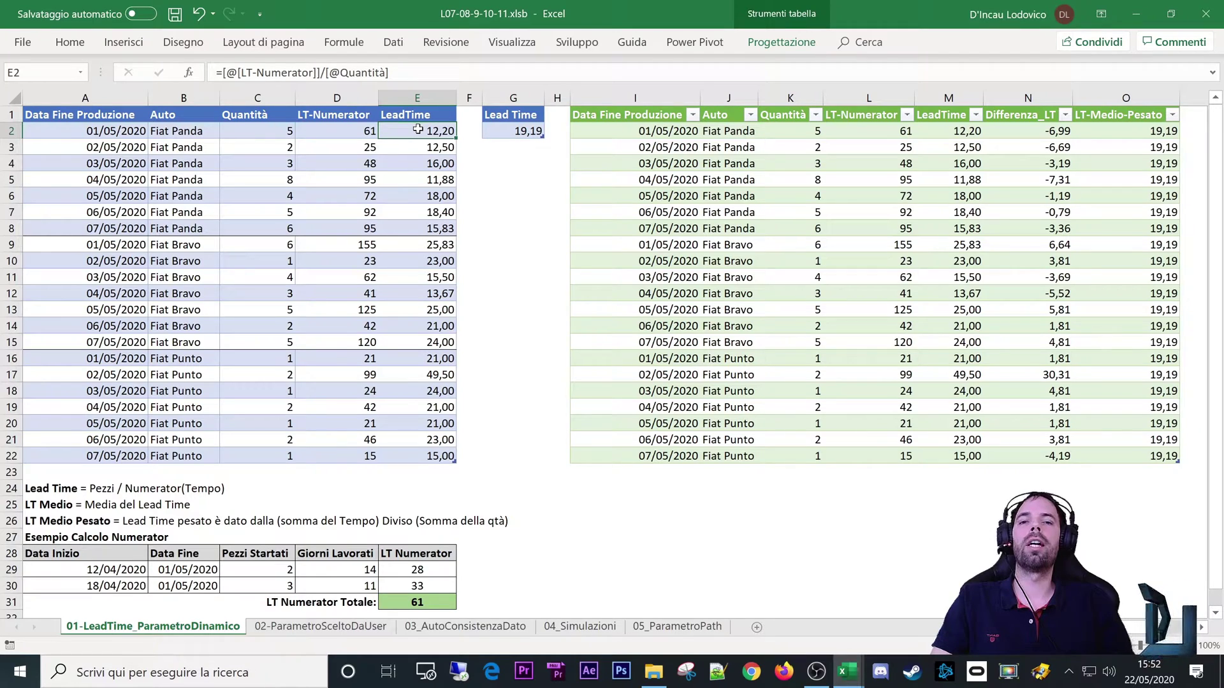
left_click(266, 128)
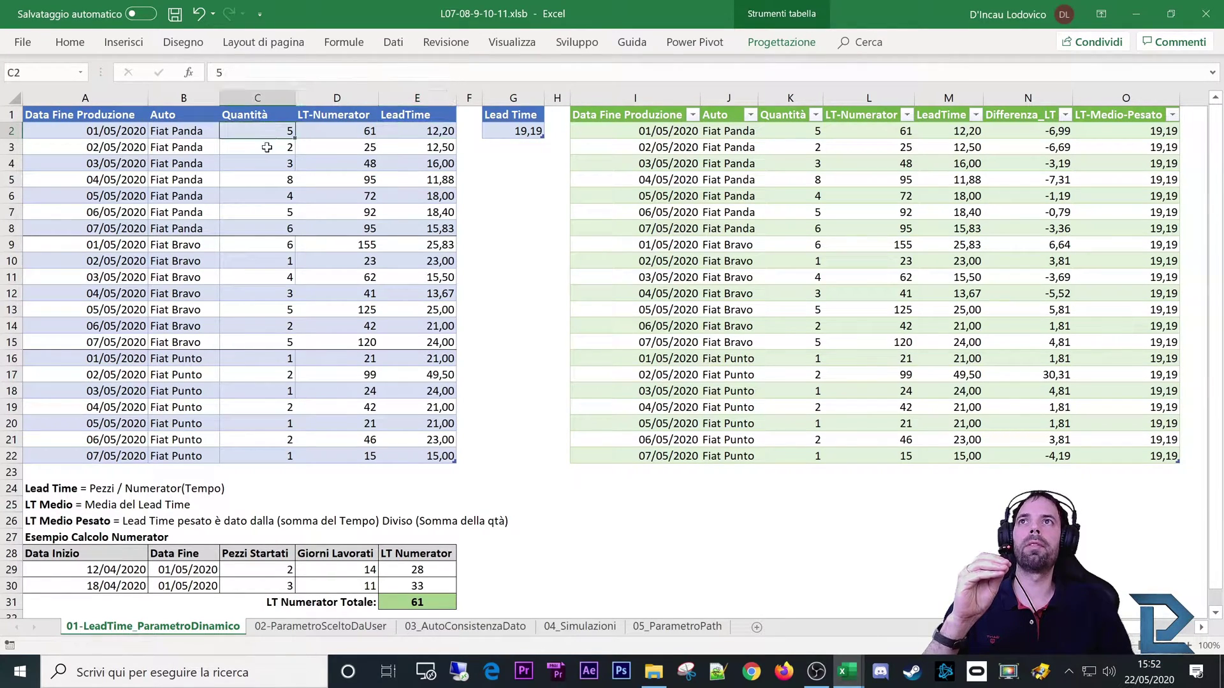
left_click(417, 135)
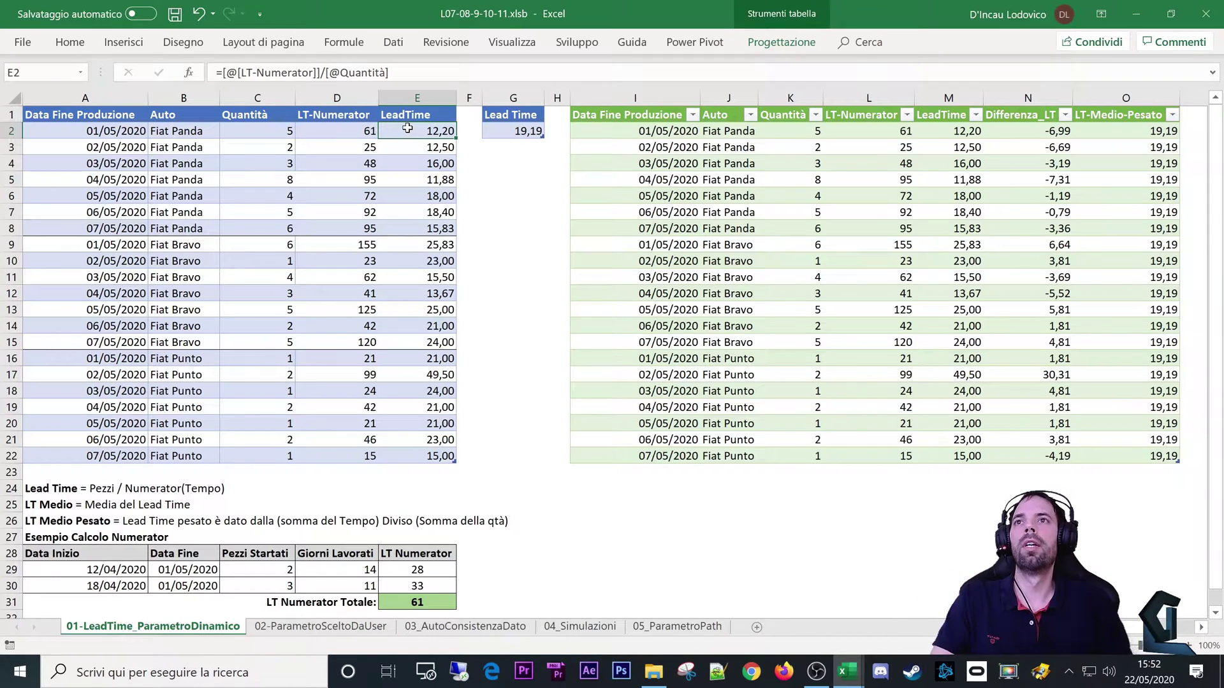
left_click_drag(327, 117, 320, 300)
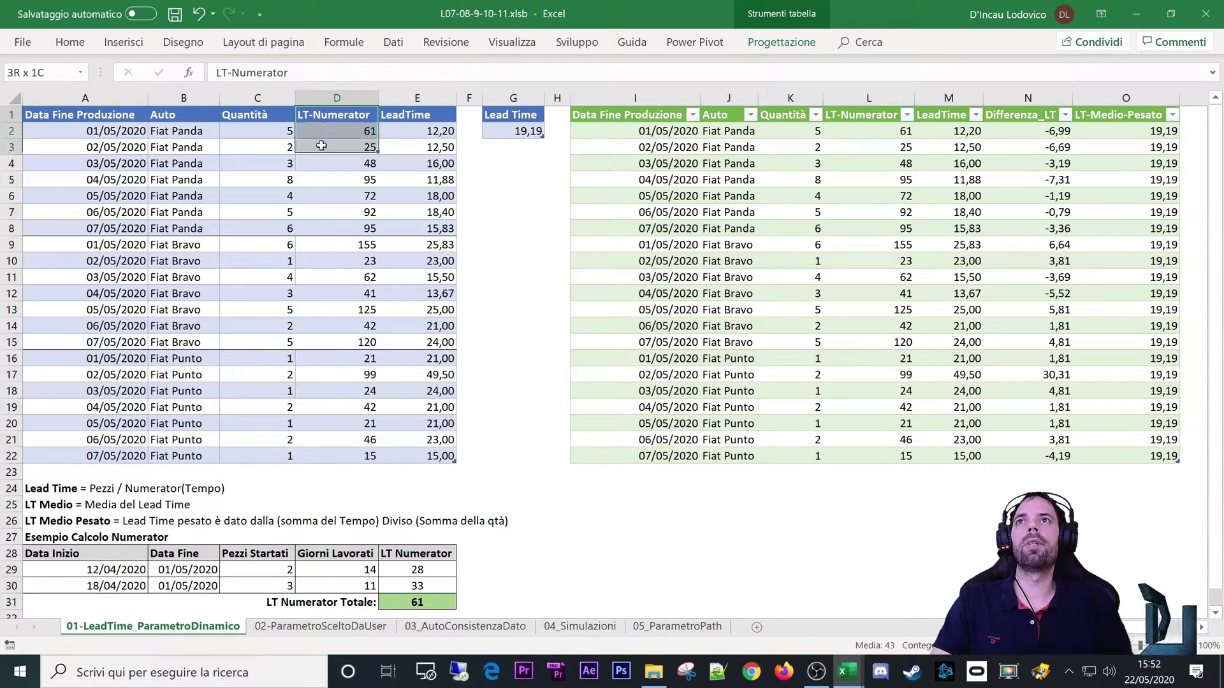
left_click(424, 119)
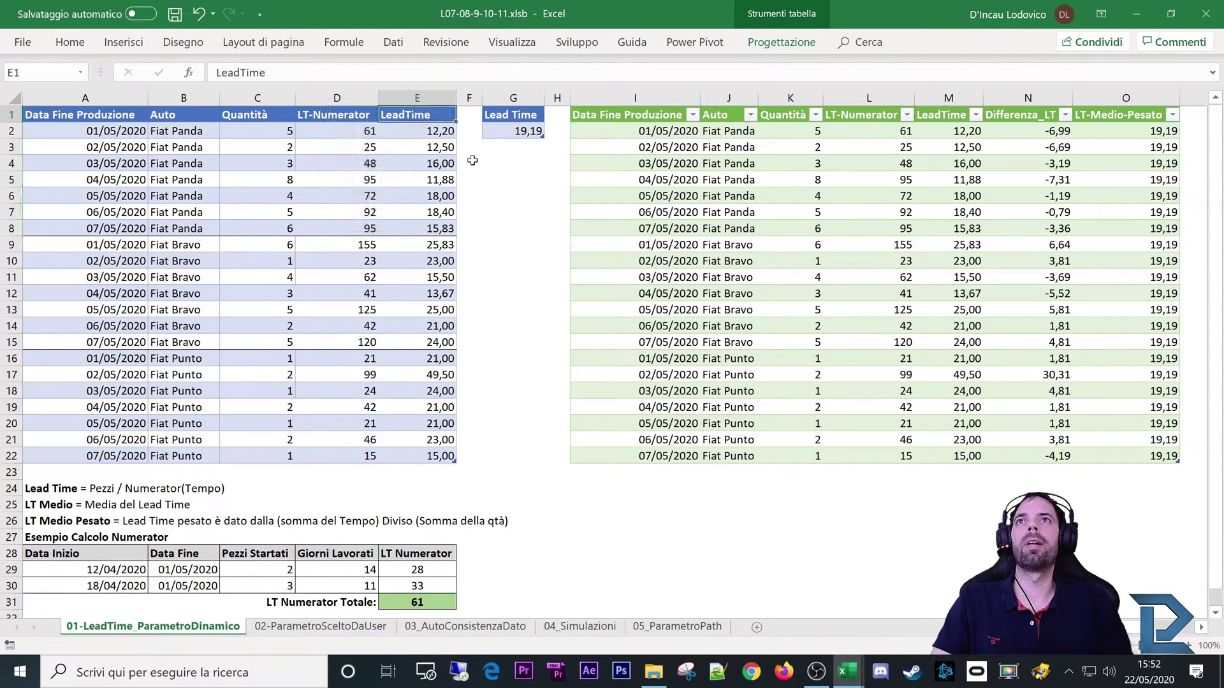
left_click(42, 554)
left_click_drag(56, 554, 418, 586)
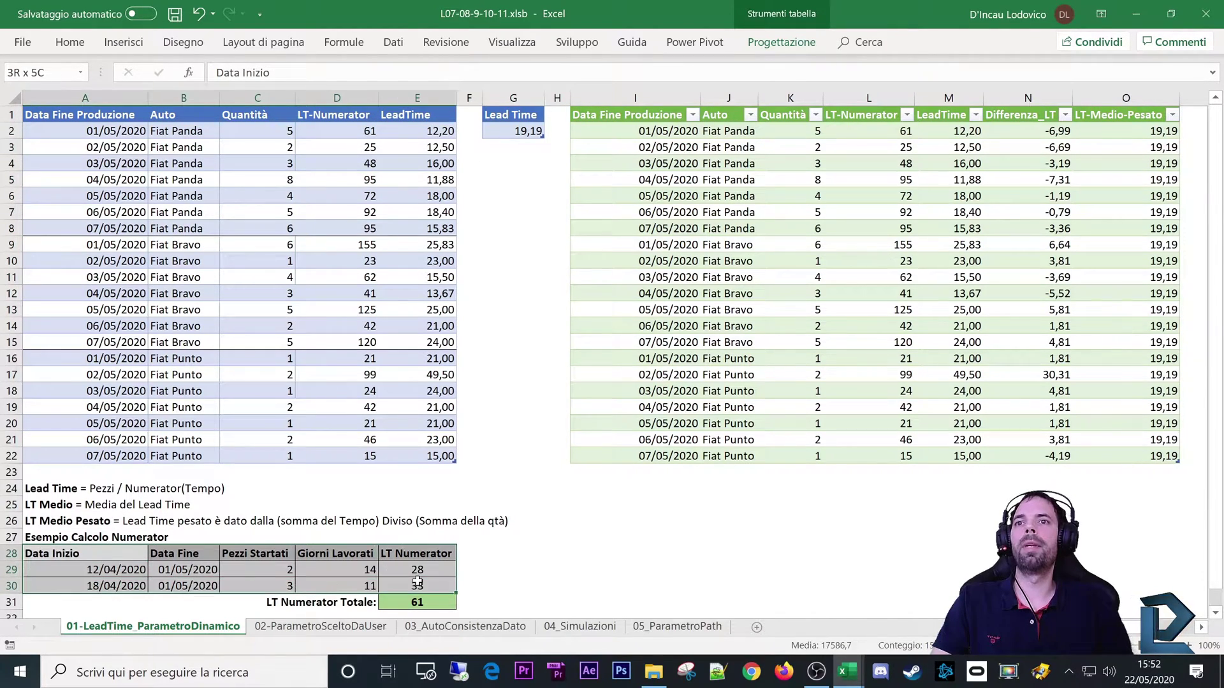
left_click(126, 574)
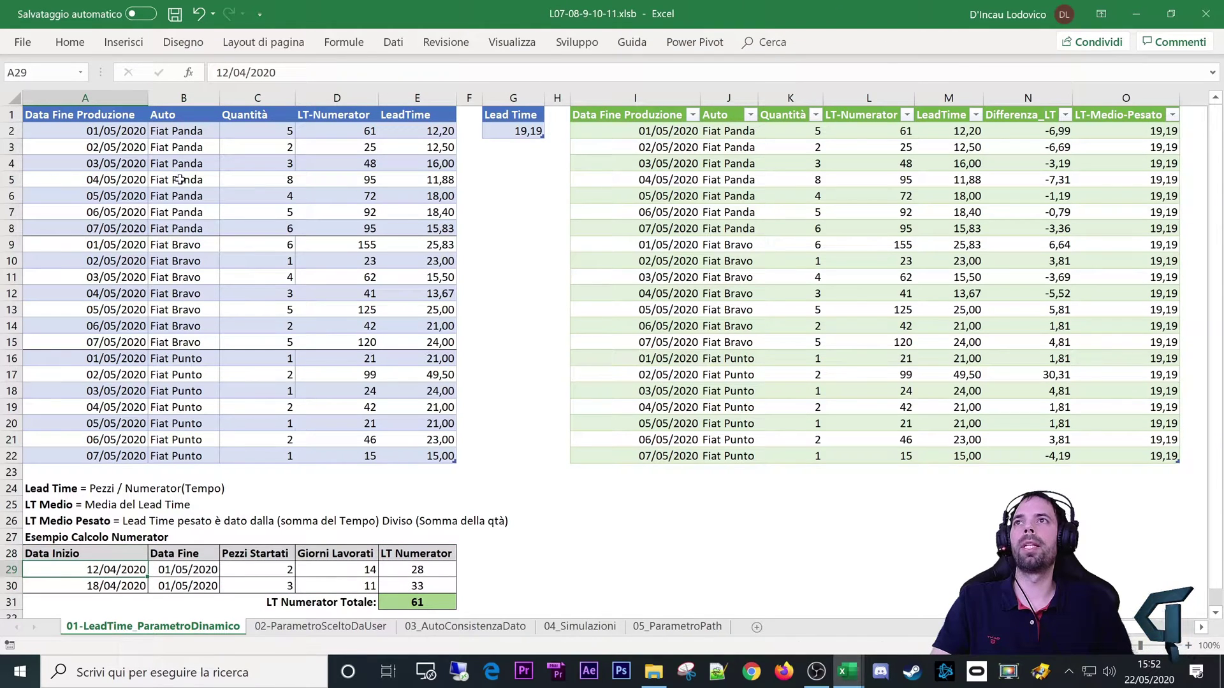
left_click_drag(103, 134, 360, 131)
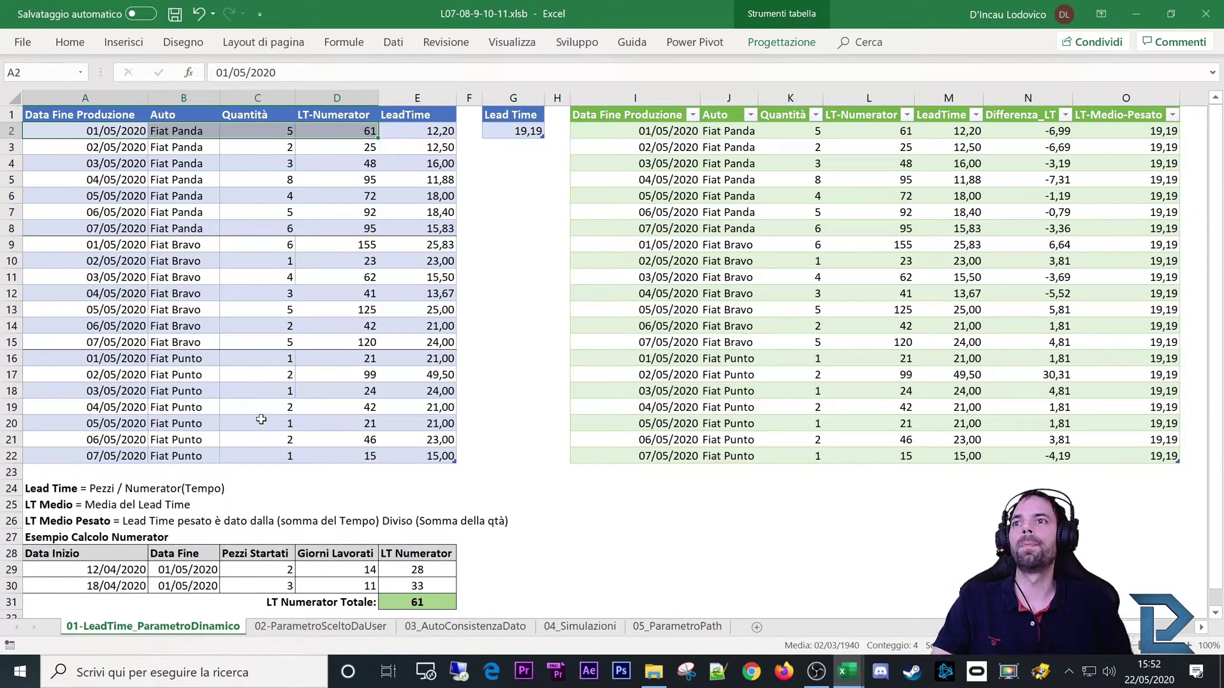
left_click(173, 587)
left_click(262, 569)
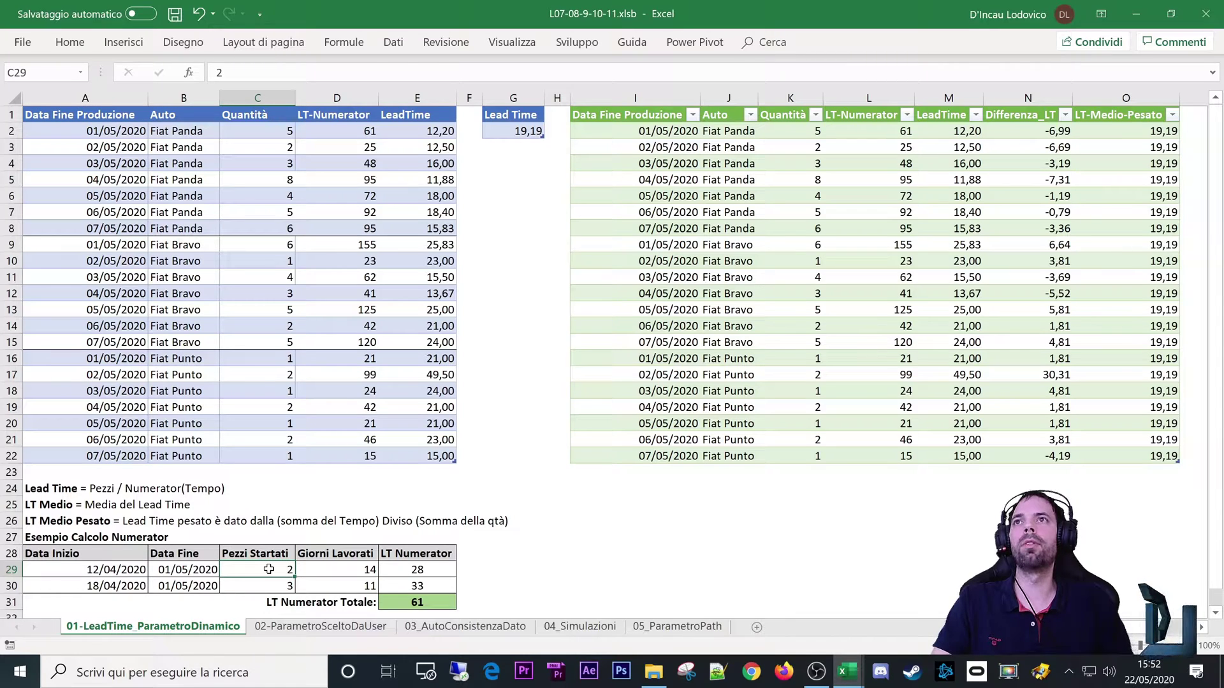
left_click(85, 569)
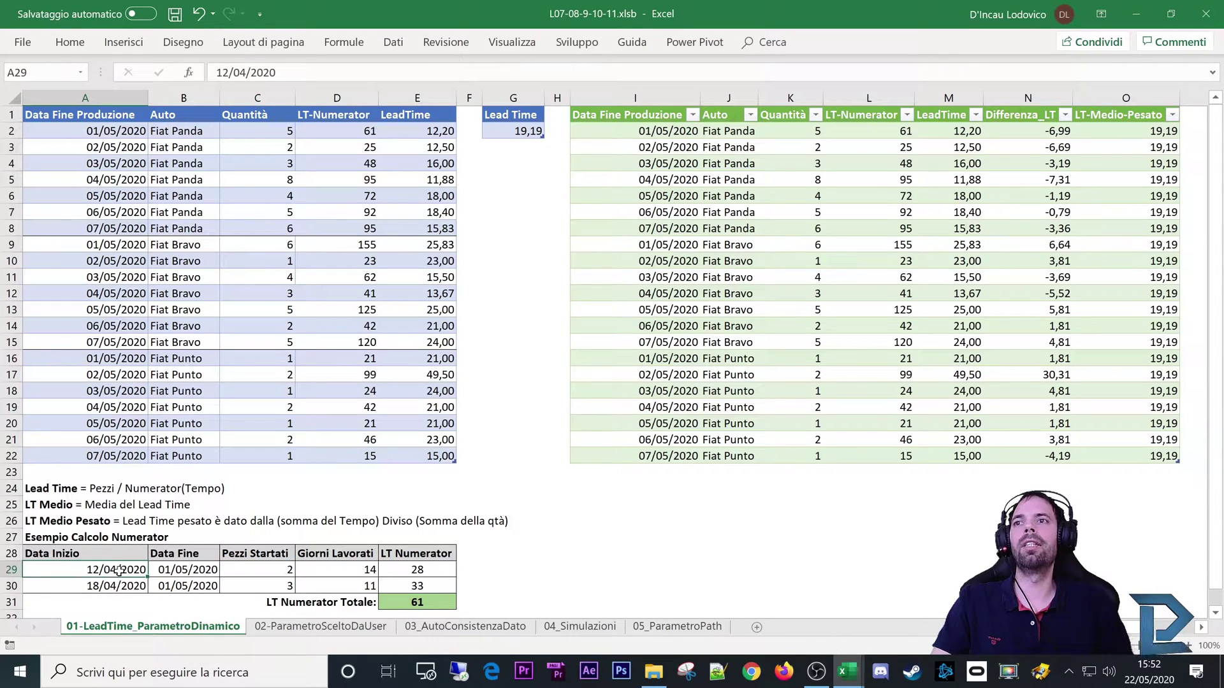
left_click(197, 571)
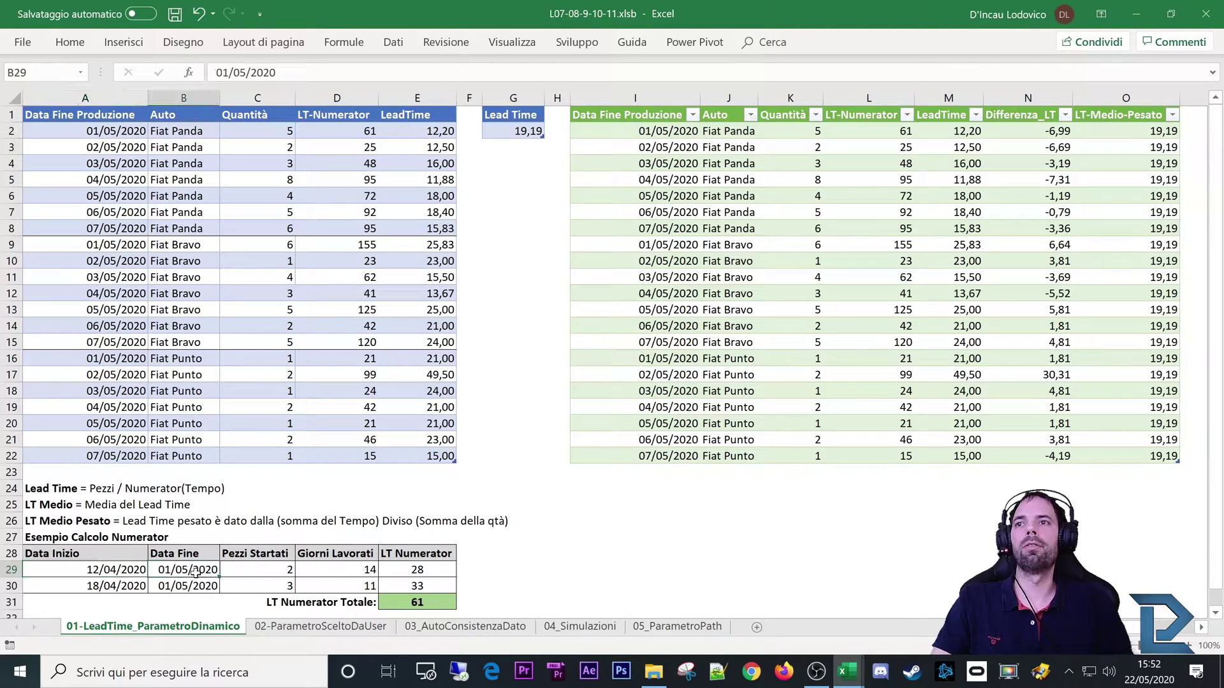
left_click(104, 134)
left_click(257, 590)
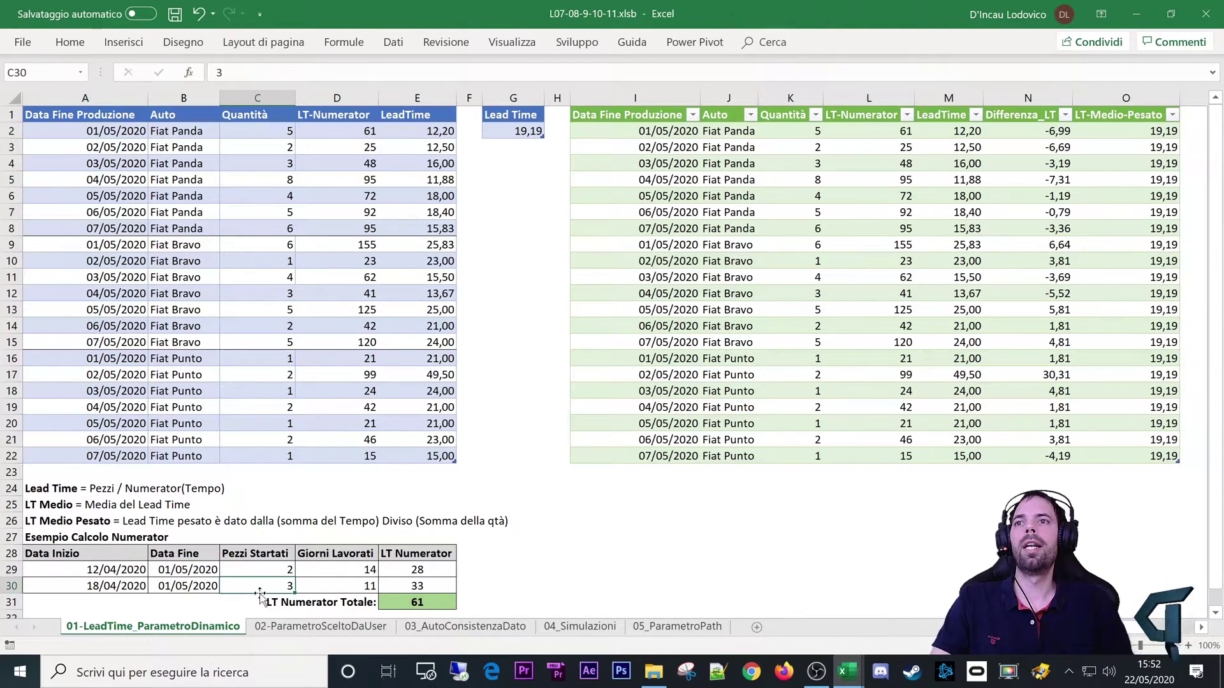
left_click(89, 586)
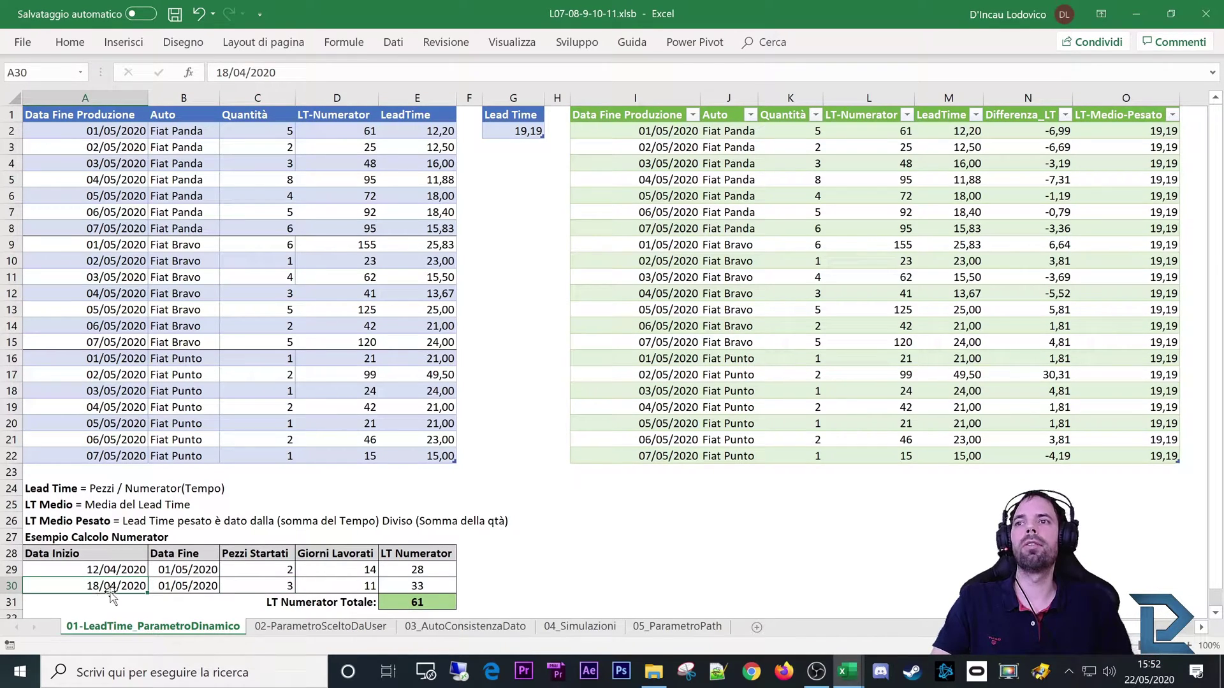
left_click(178, 587)
left_click_drag(272, 572, 275, 586)
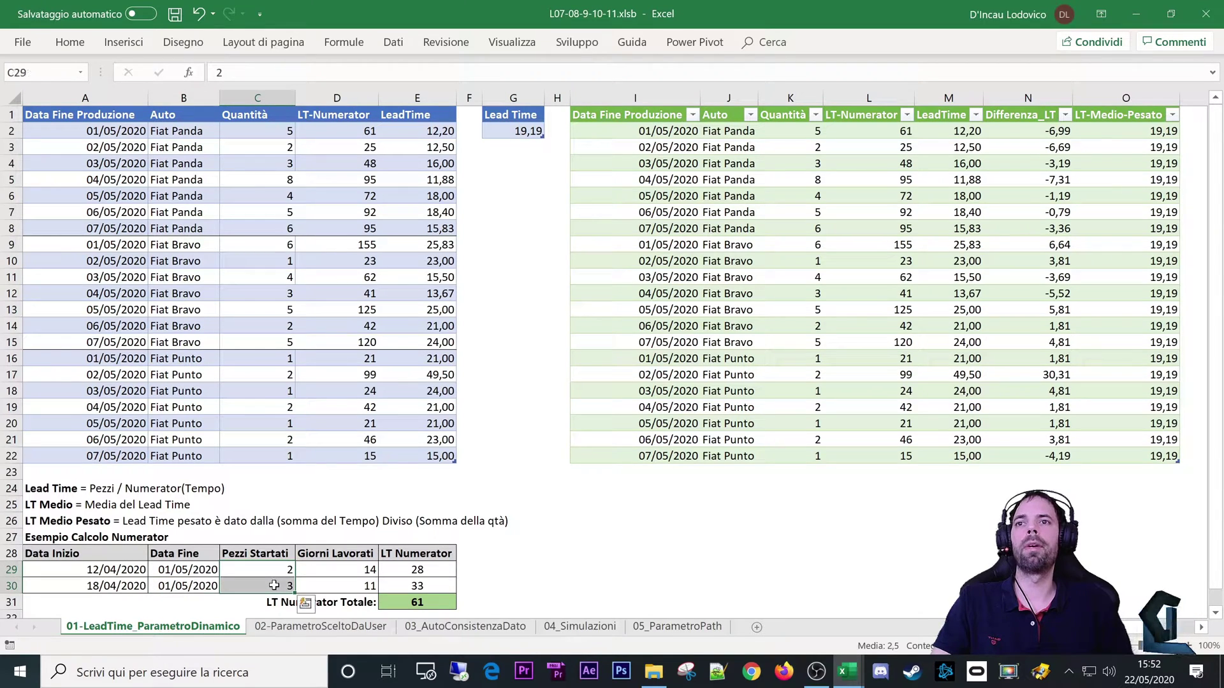
left_click(276, 571)
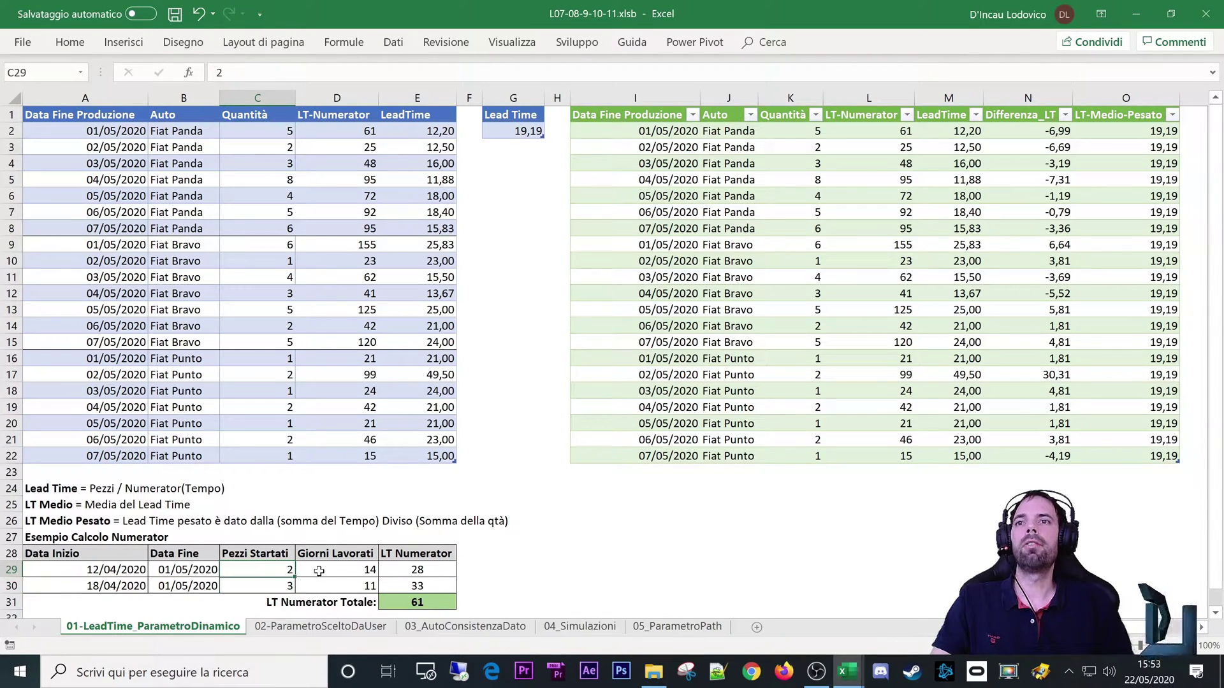
left_click_drag(86, 571, 268, 570)
left_click(290, 569)
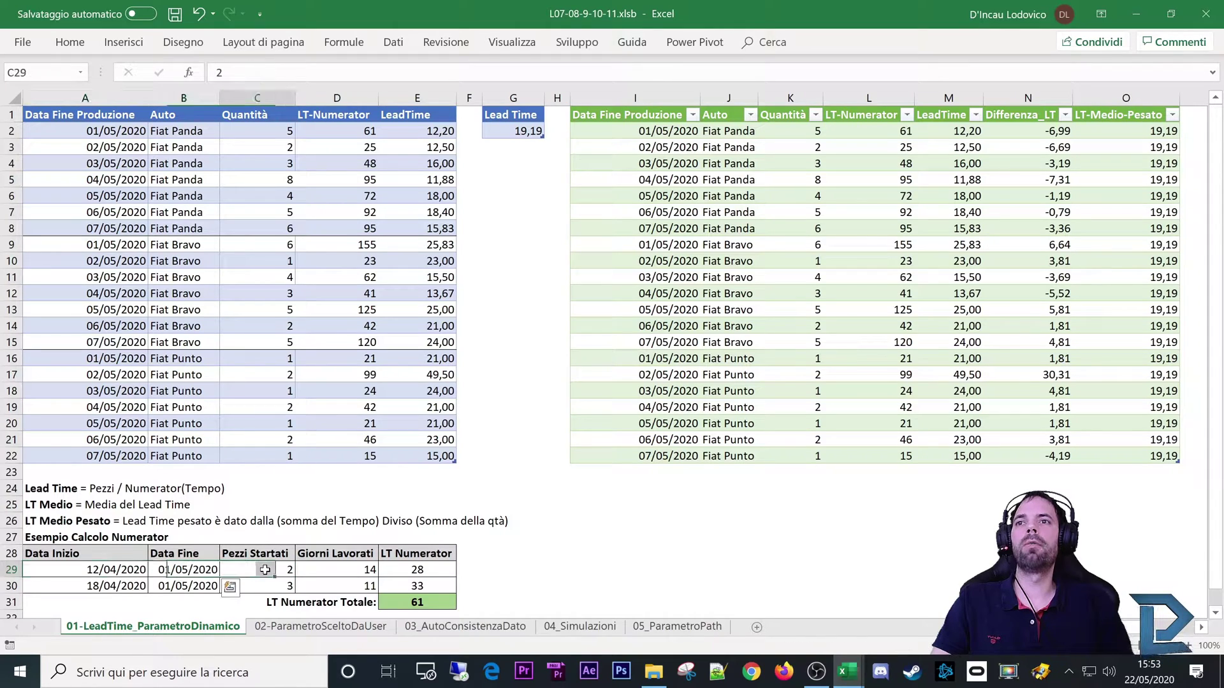
left_click(336, 572)
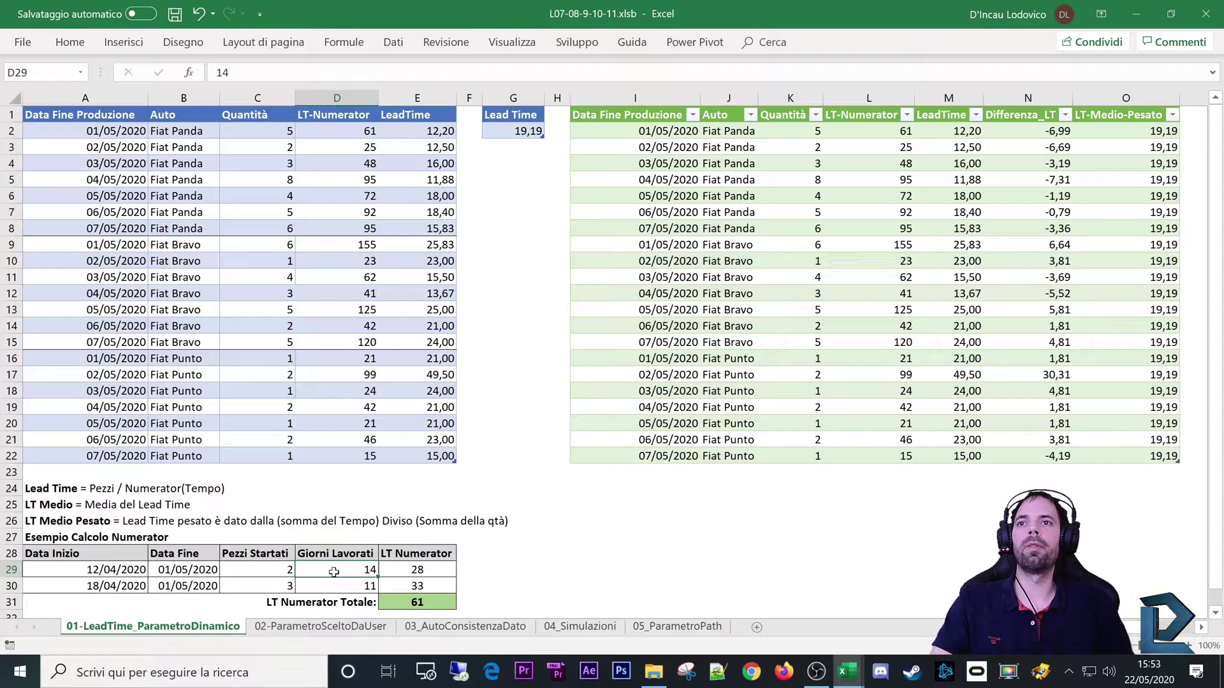
left_click(278, 569)
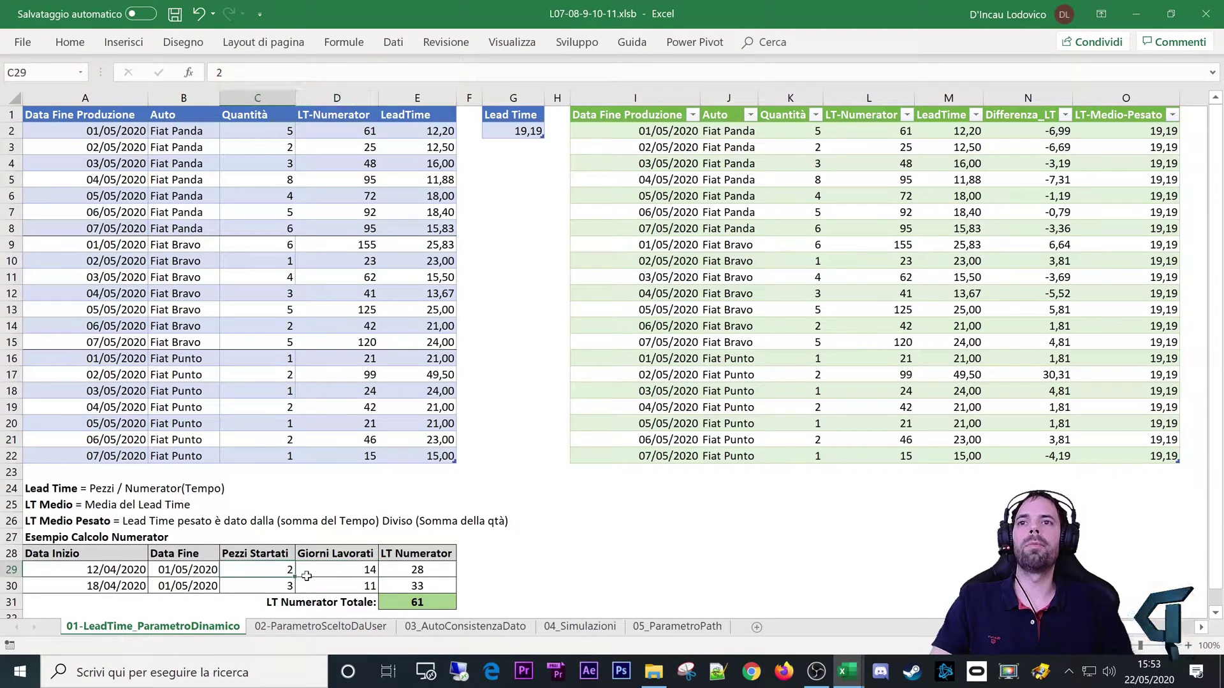
left_click(399, 570)
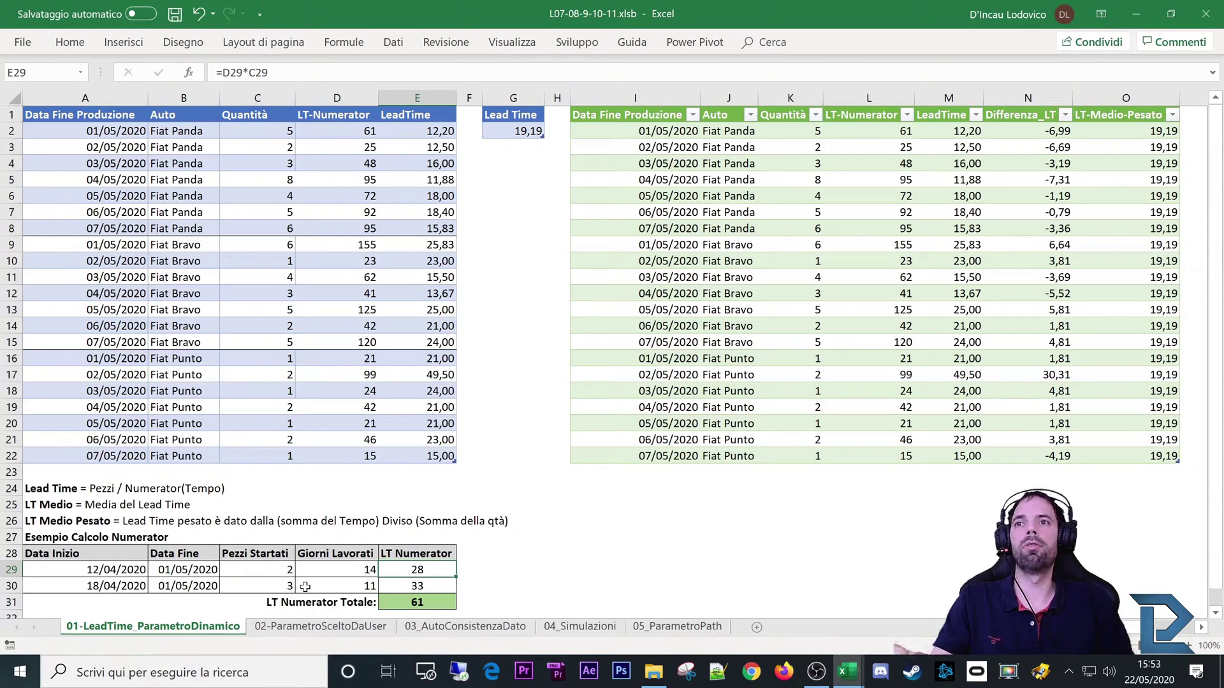
left_click_drag(107, 593, 270, 585)
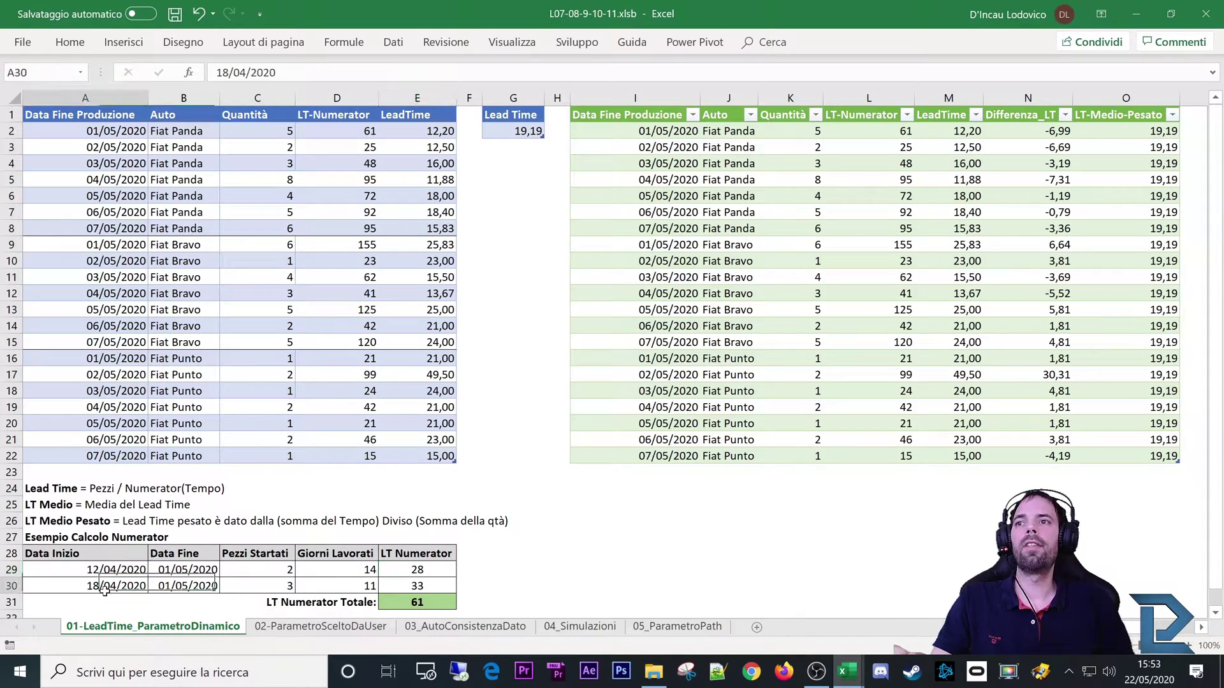
left_click(270, 584)
left_click(361, 588)
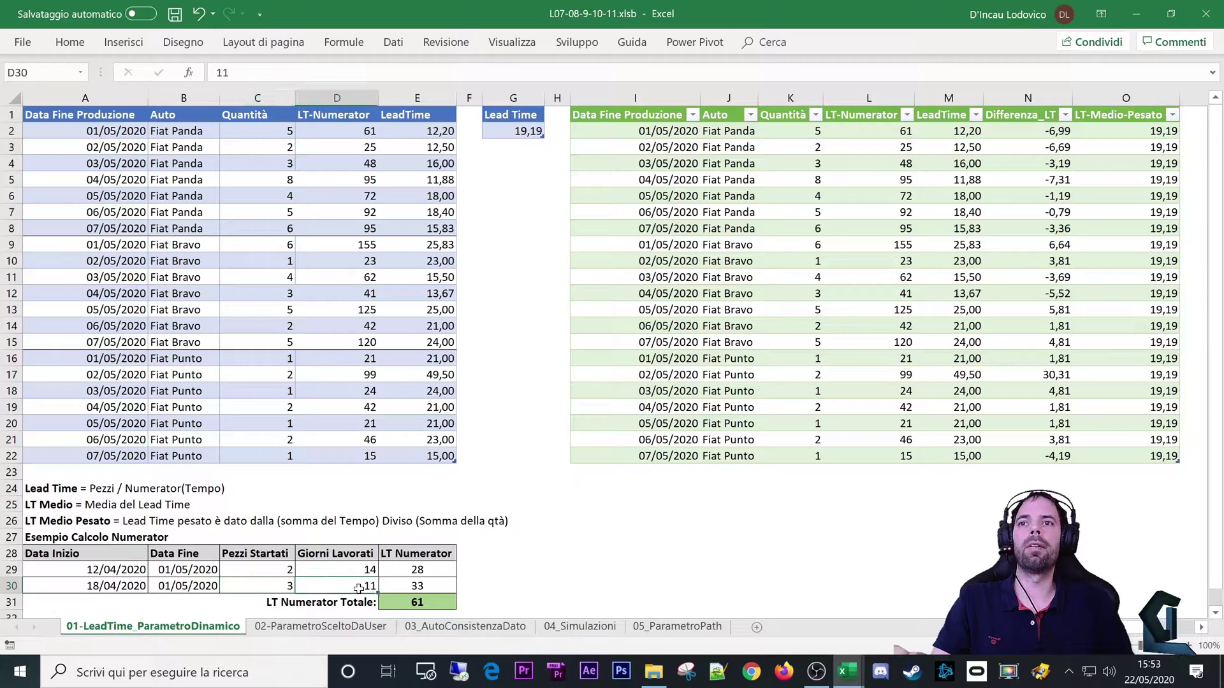
left_click(406, 588)
left_click_drag(416, 569, 417, 587)
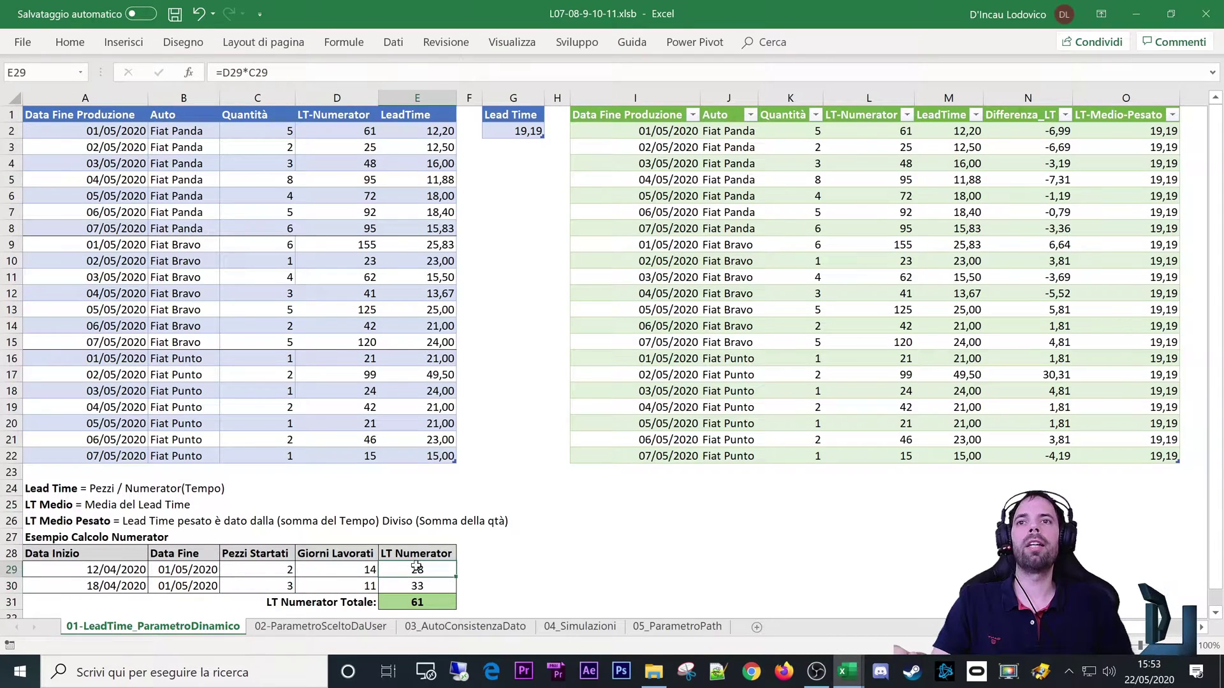
left_click(385, 606)
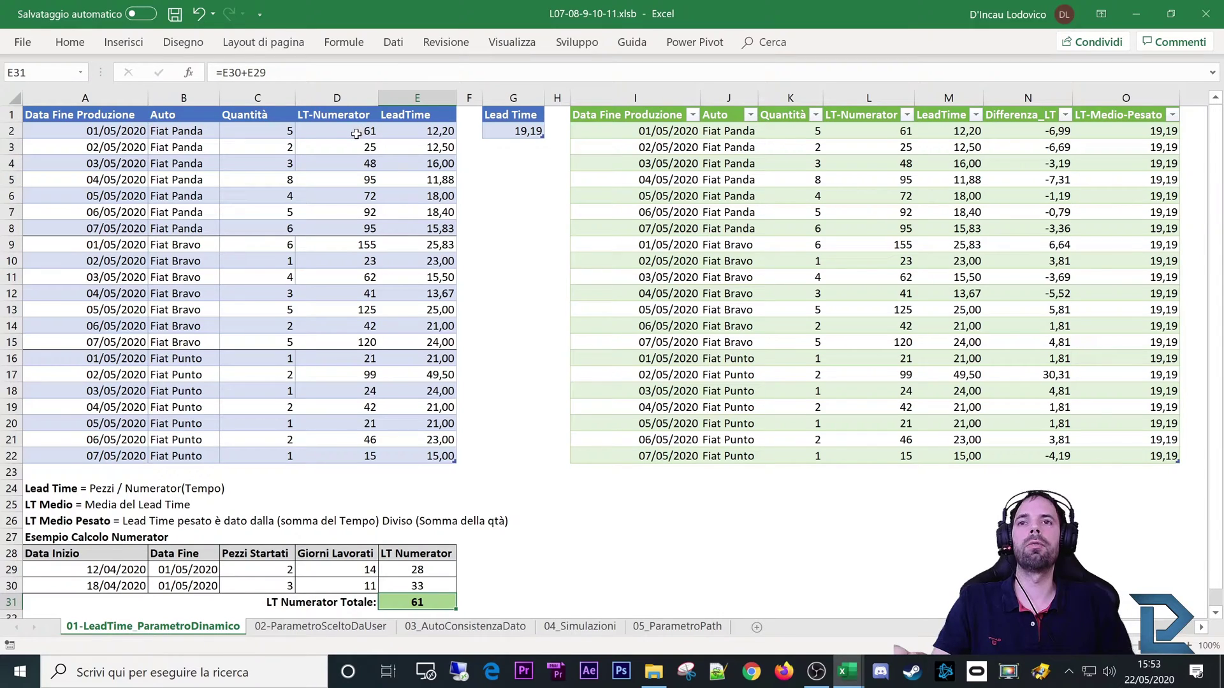
left_click(424, 132)
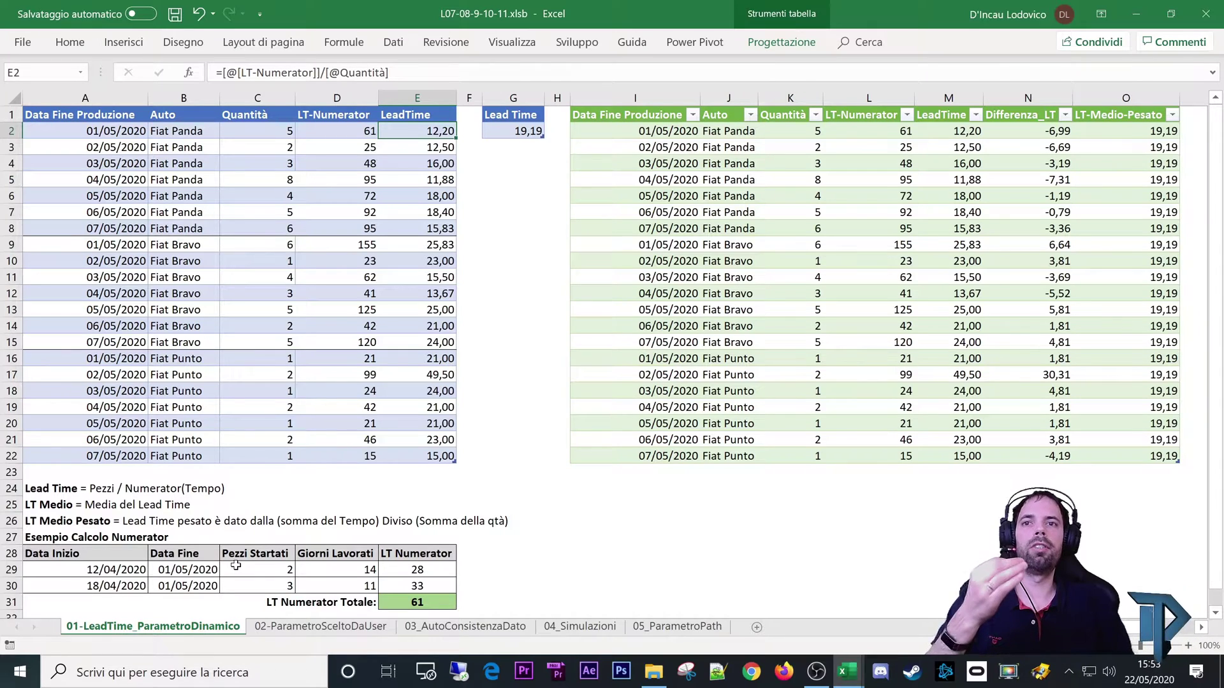
left_click(325, 574)
mouse_move(277, 575)
left_mouse_down()
mouse_move(346, 576)
mouse_move(318, 585)
left_mouse_up()
left_click(279, 587)
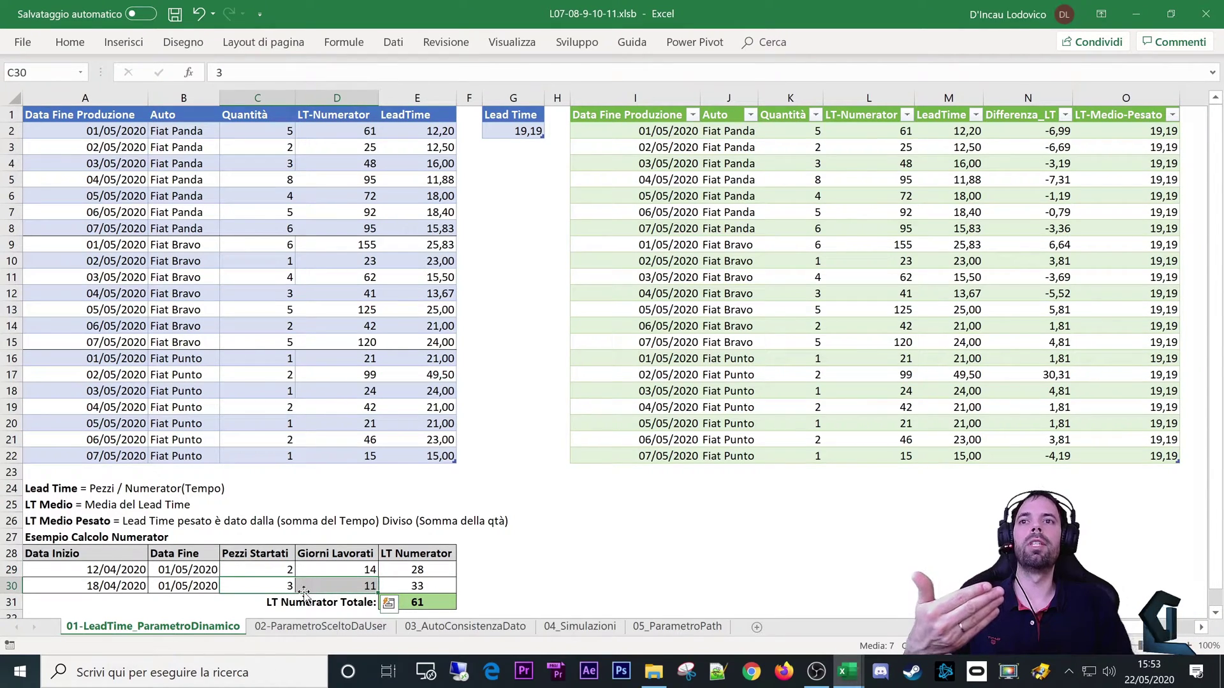
left_click(406, 133)
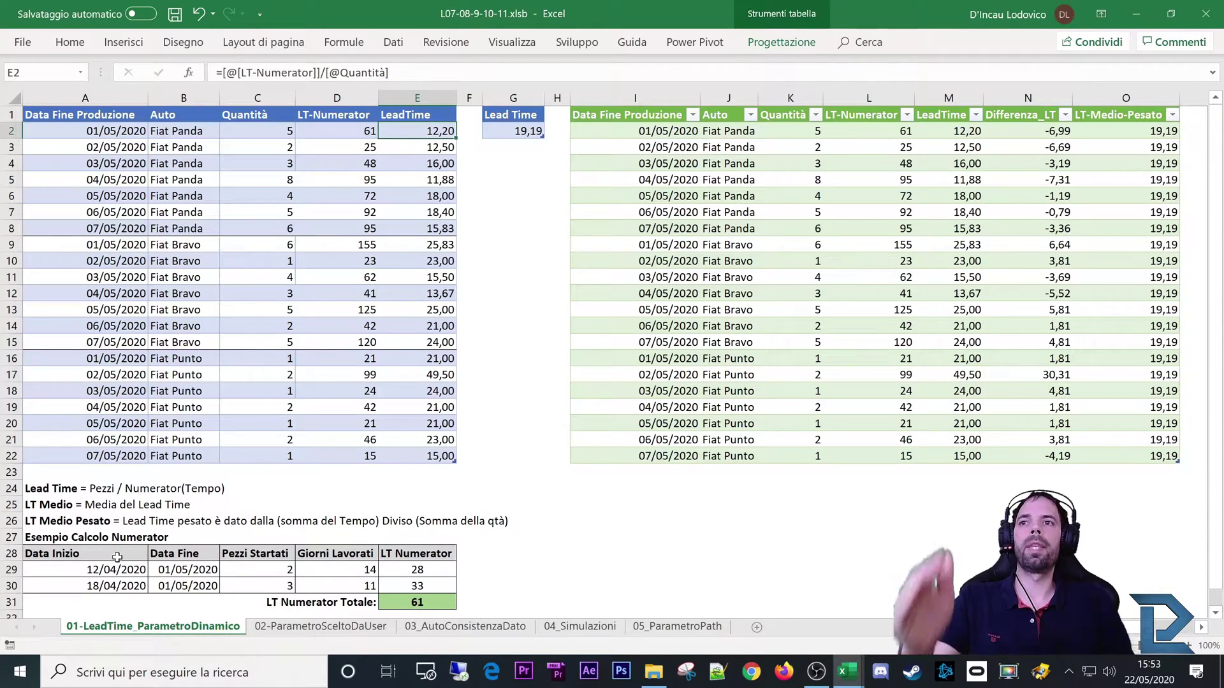
left_click_drag(93, 135, 398, 135)
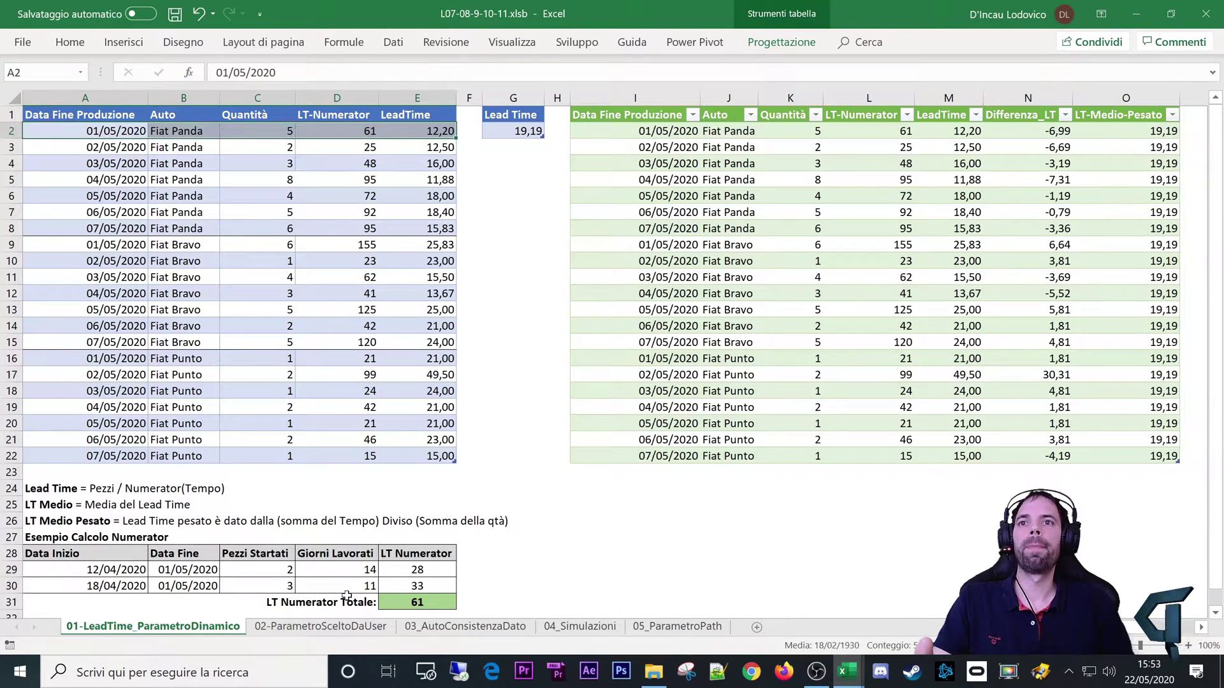
left_click(414, 601)
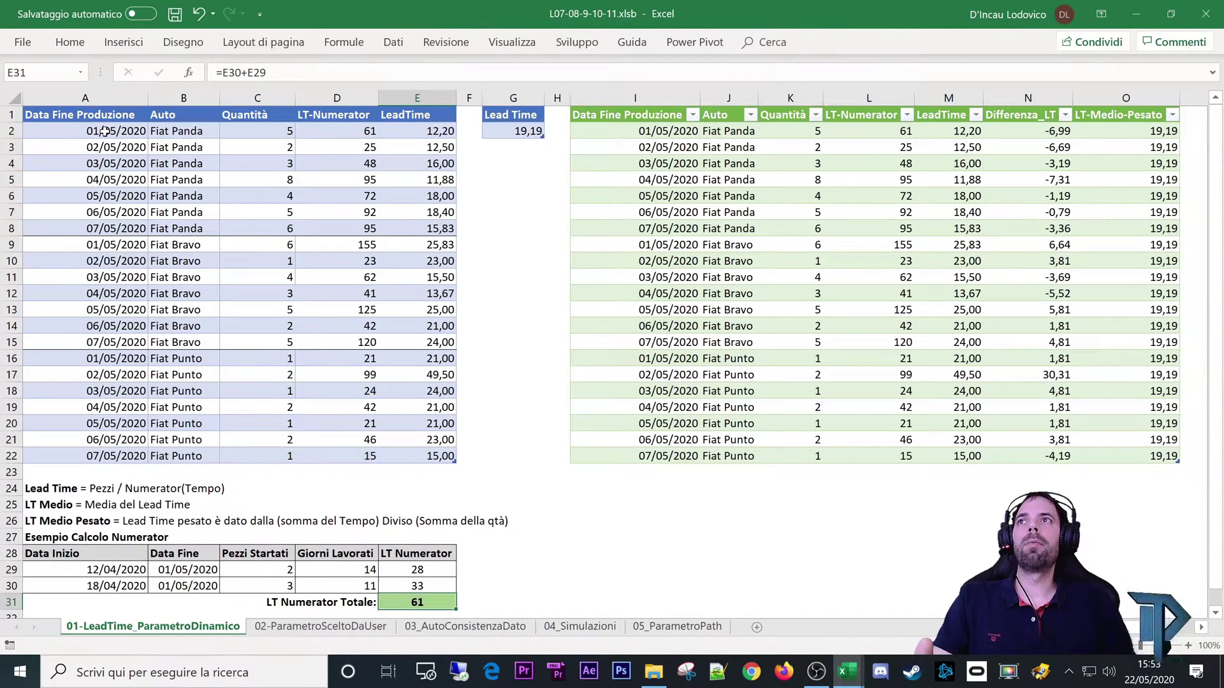
left_click_drag(105, 132, 102, 183)
left_click(190, 136)
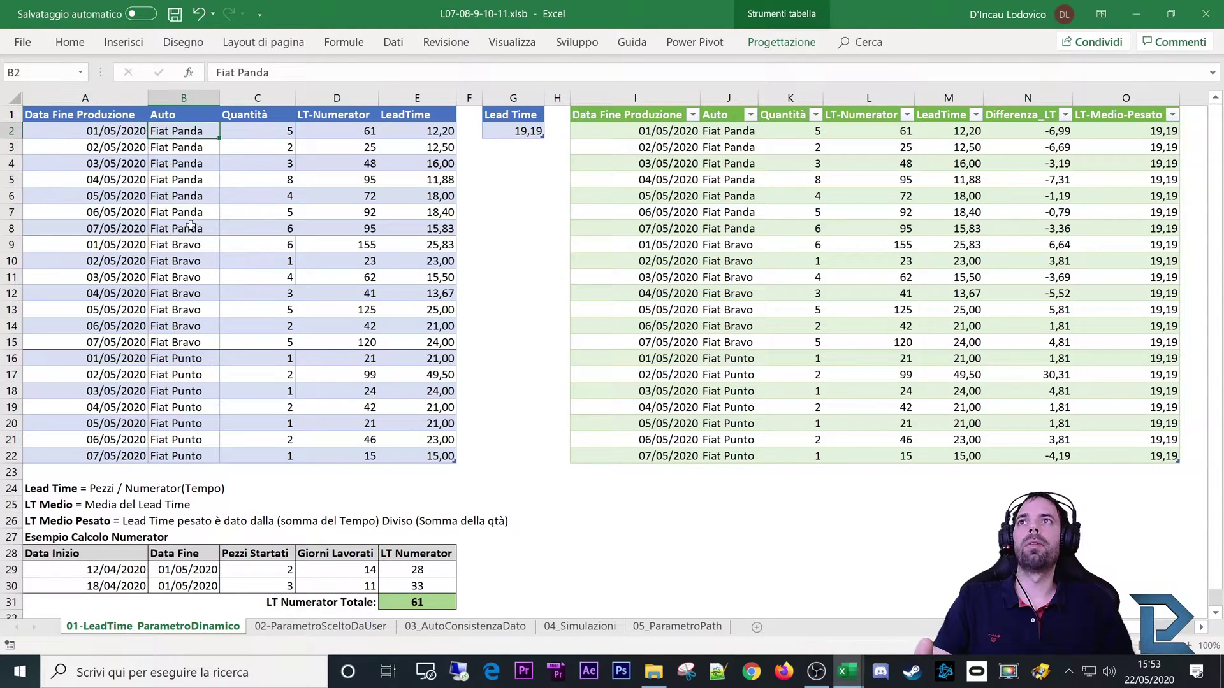
left_click(199, 283)
left_click_drag(113, 131, 111, 454)
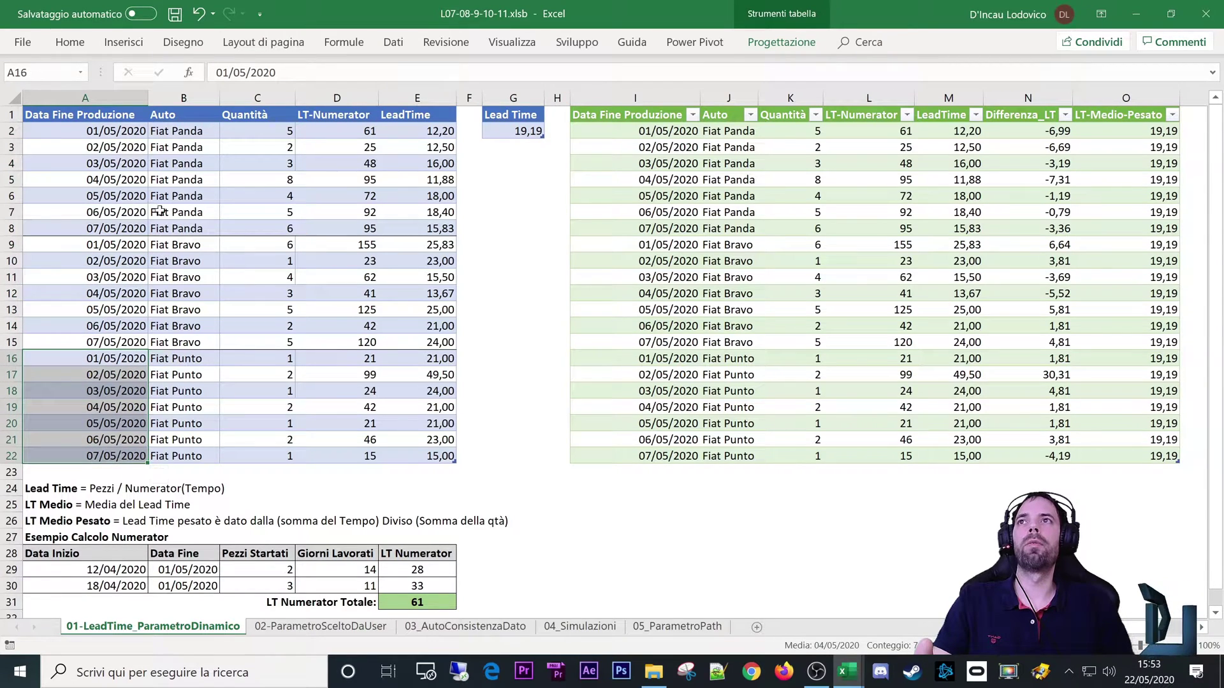
left_click_drag(81, 127, 187, 456)
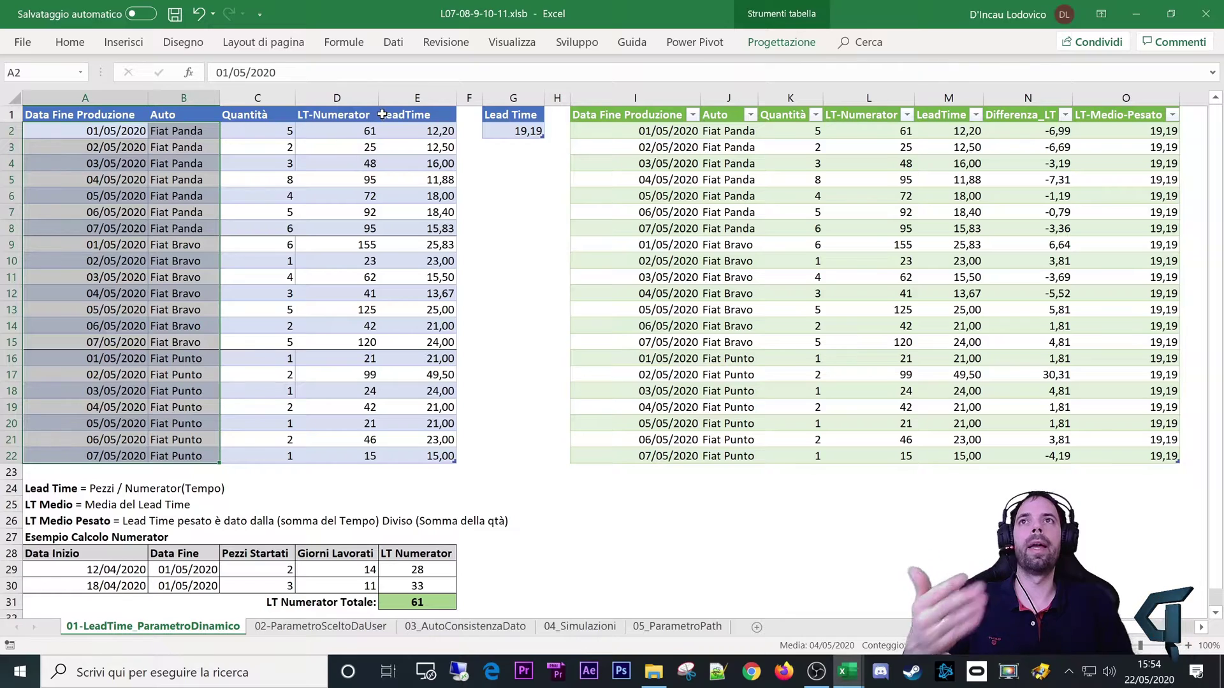
left_click_drag(414, 130, 428, 456)
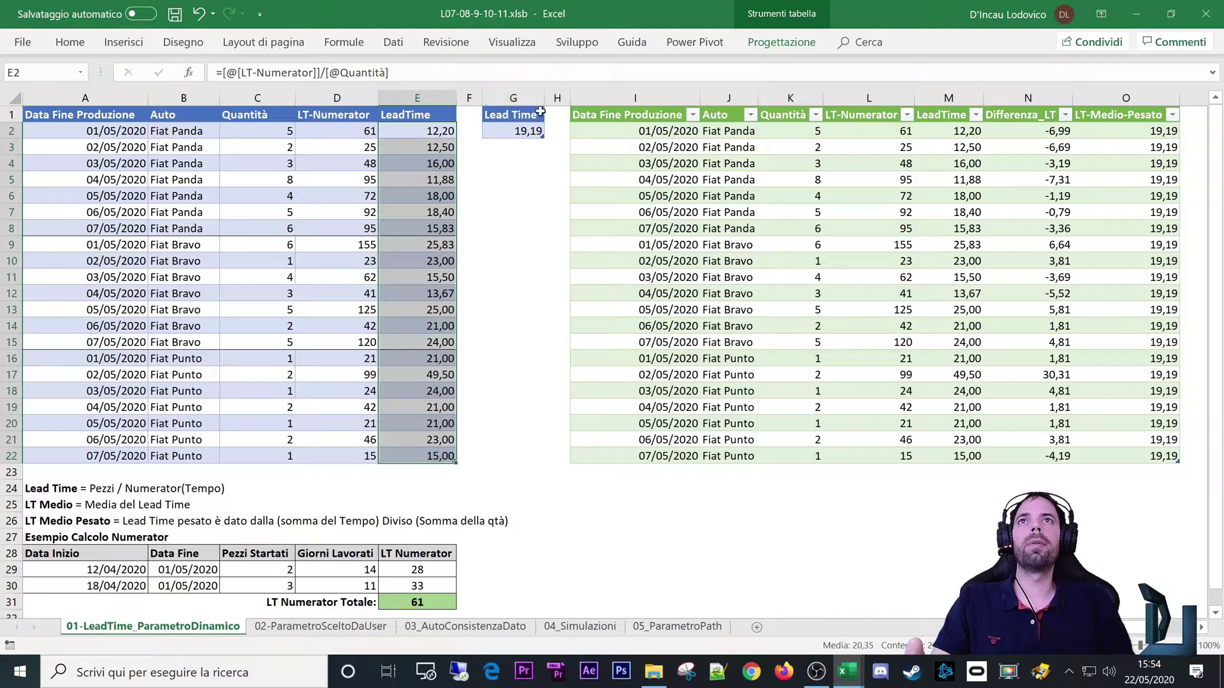
left_click(500, 133)
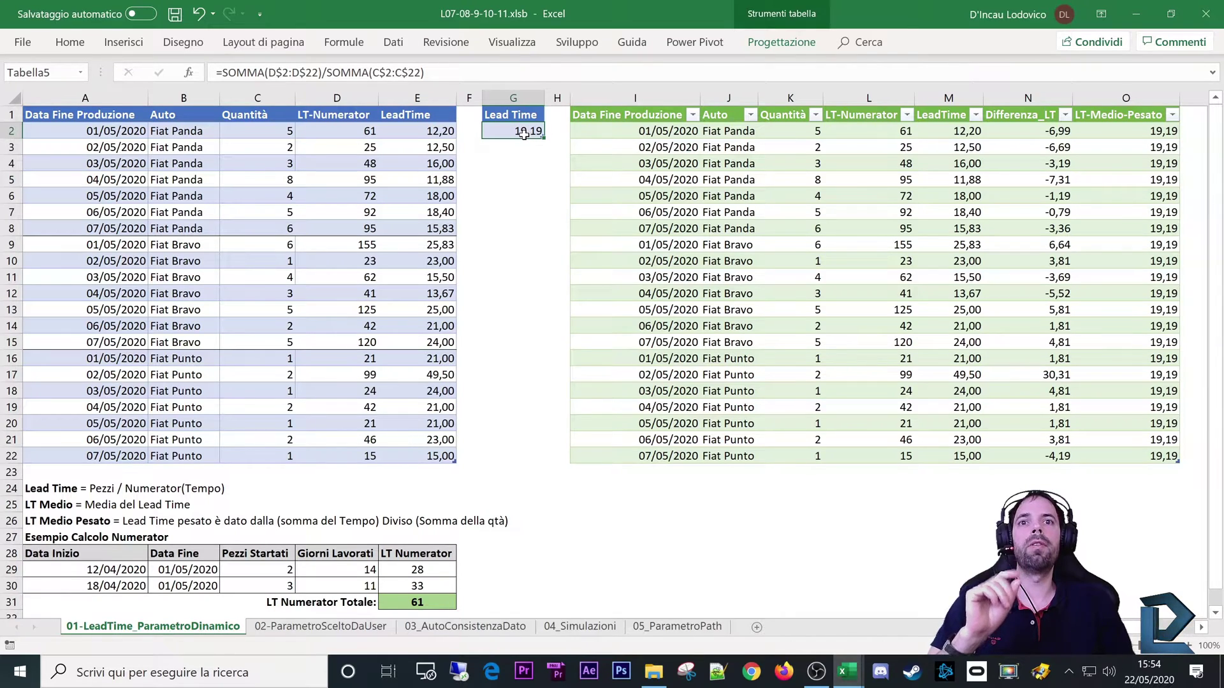
left_click_drag(436, 131, 434, 455)
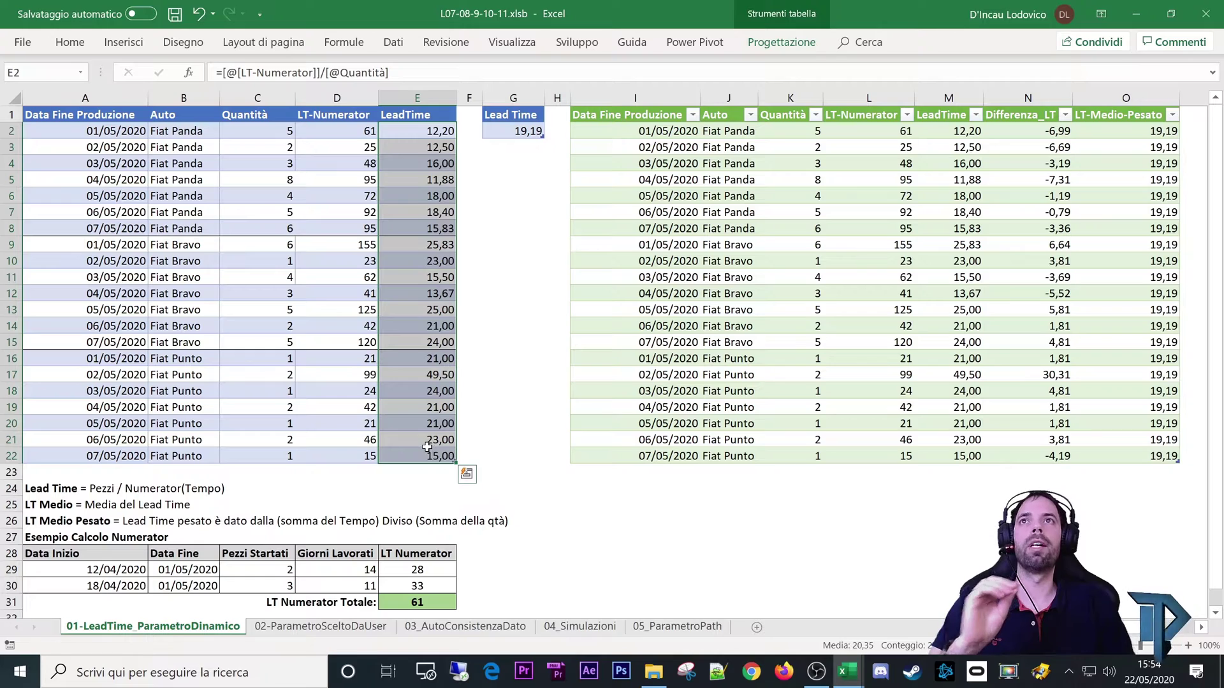
left_click(505, 133)
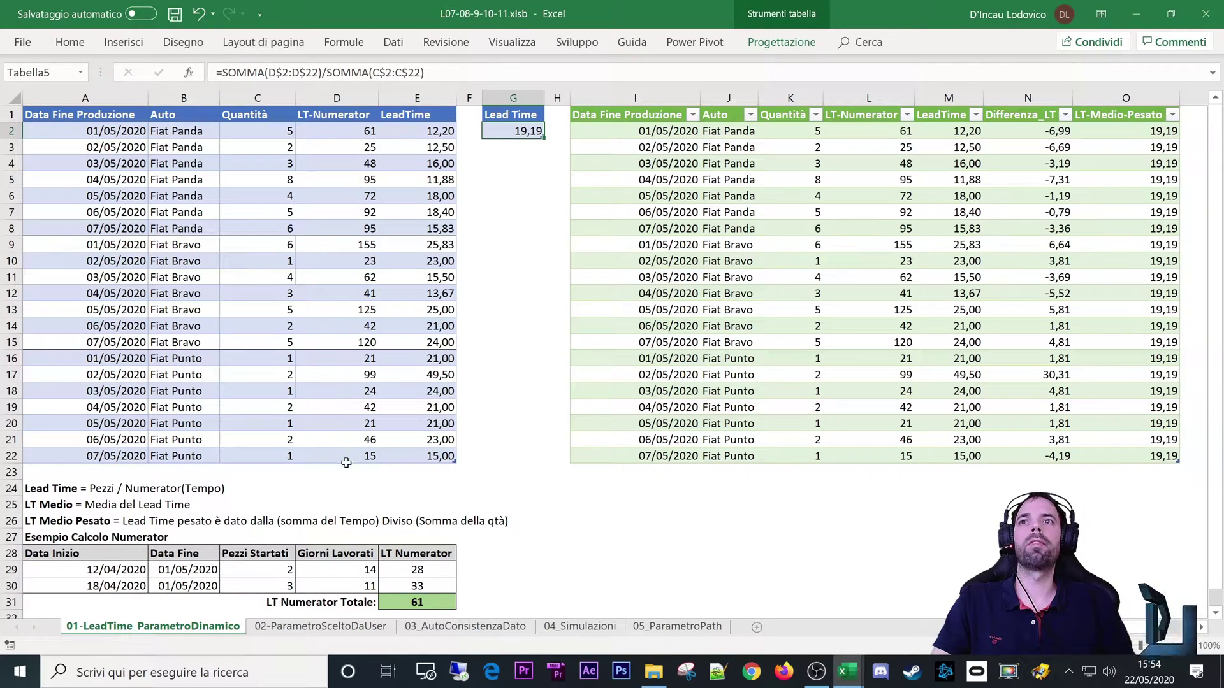
left_click_drag(346, 463, 346, 132)
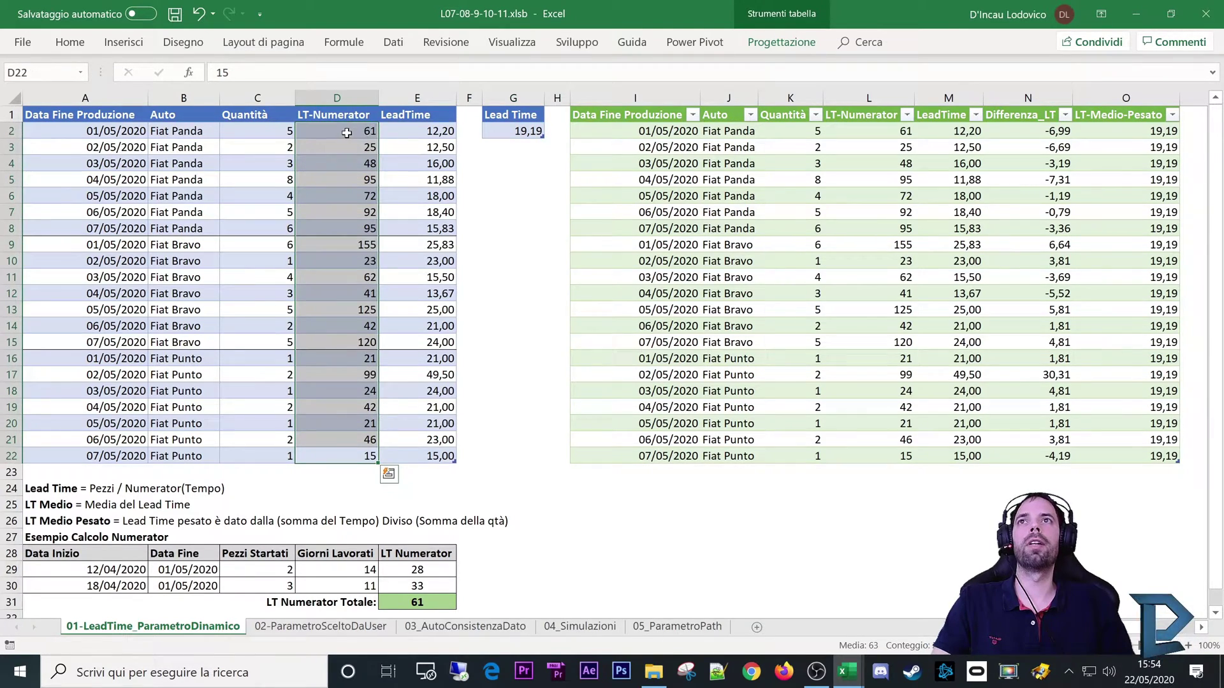
left_click(532, 135)
mouse_move(273, 135)
left_mouse_down()
mouse_move(255, 146)
mouse_move(254, 460)
left_mouse_up()
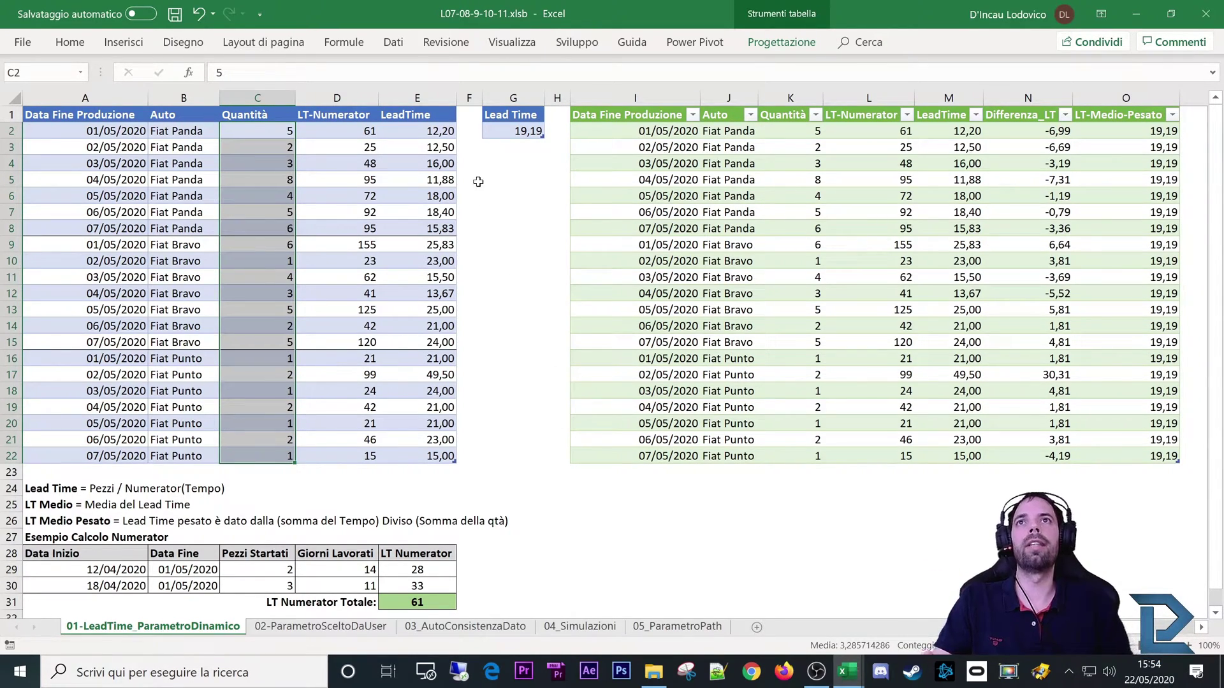
left_click(516, 130)
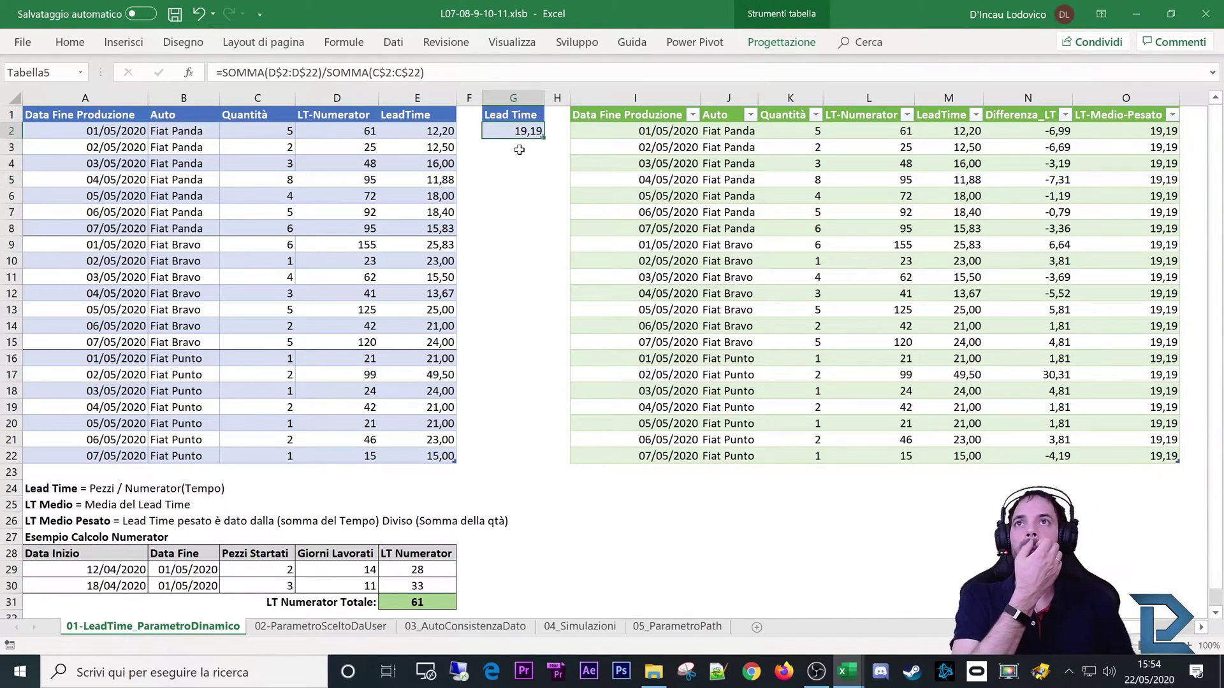
left_click(371, 228)
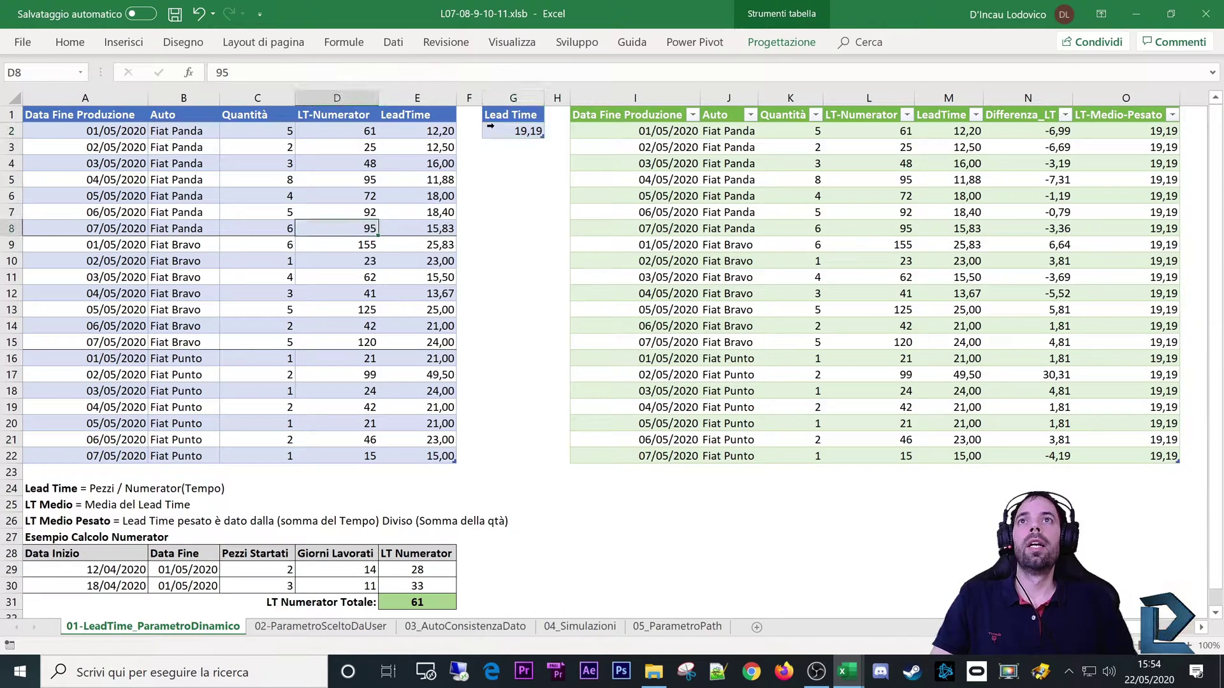
left_click(516, 135)
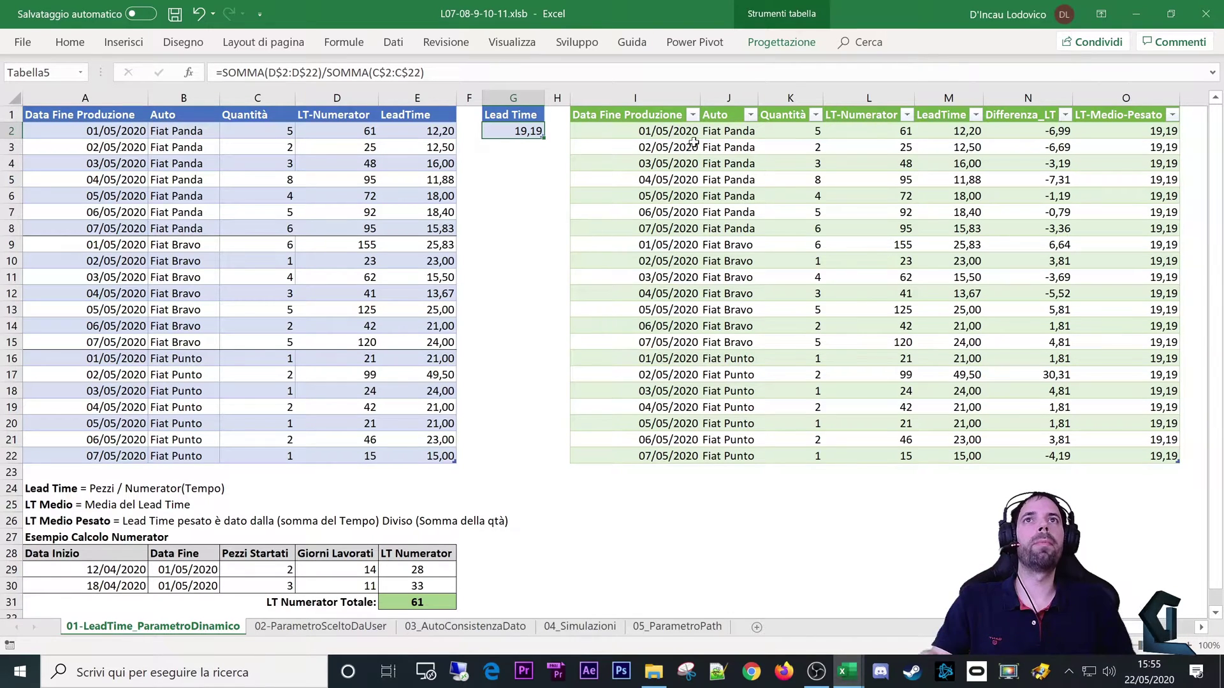
left_click(633, 117)
Step: Delete the empty column Q to the right of the green output table
left_click_drag(633, 117, 1173, 457)
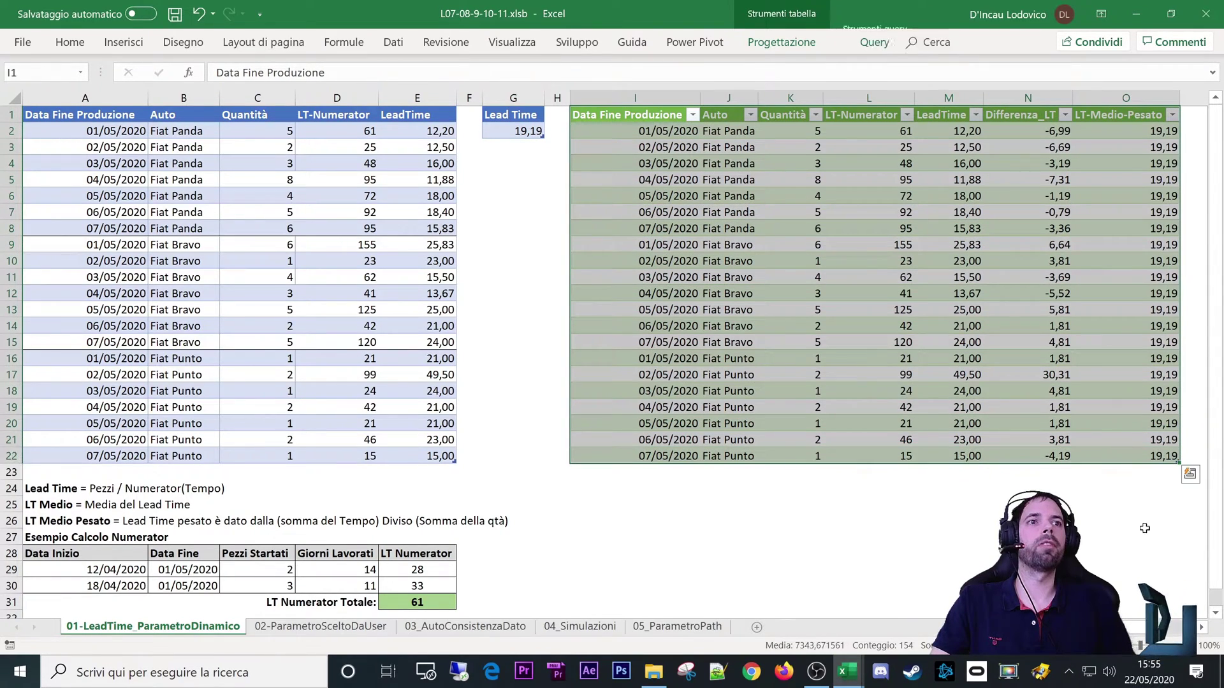
scroll(612, 287, "right", 1)
scroll(612, 287, "right", 3)
scroll(612, 287, "right", 1)
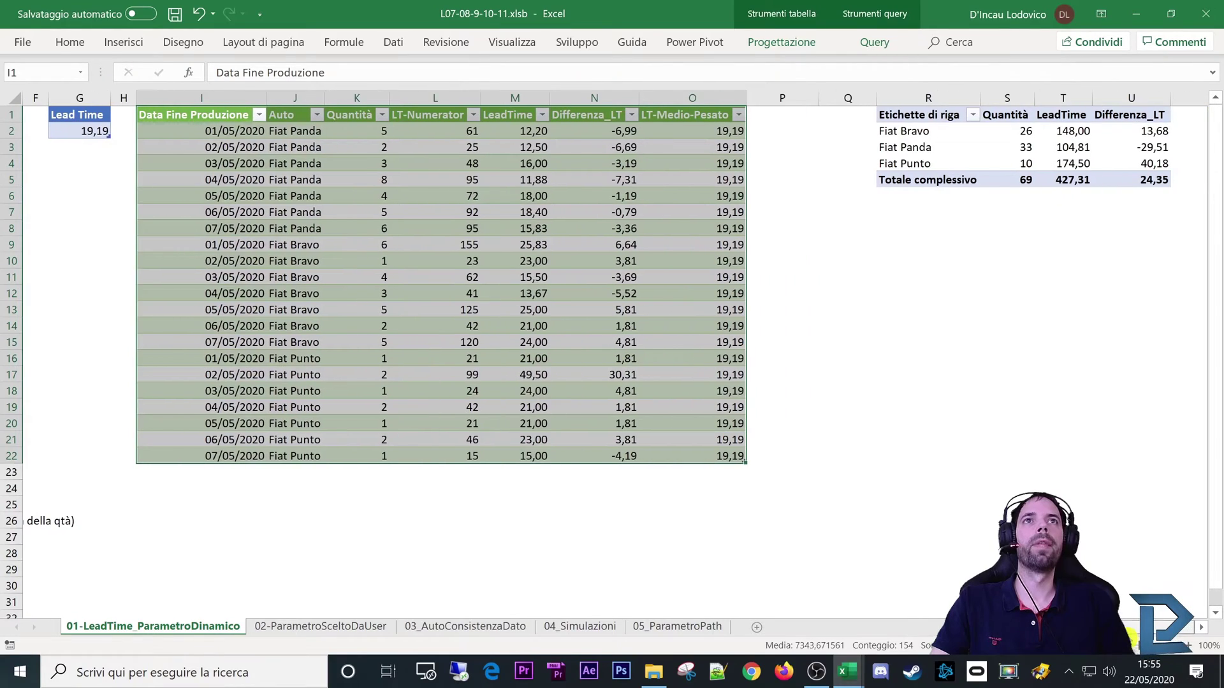
left_click(846, 98)
right_click(846, 98)
left_click(874, 237)
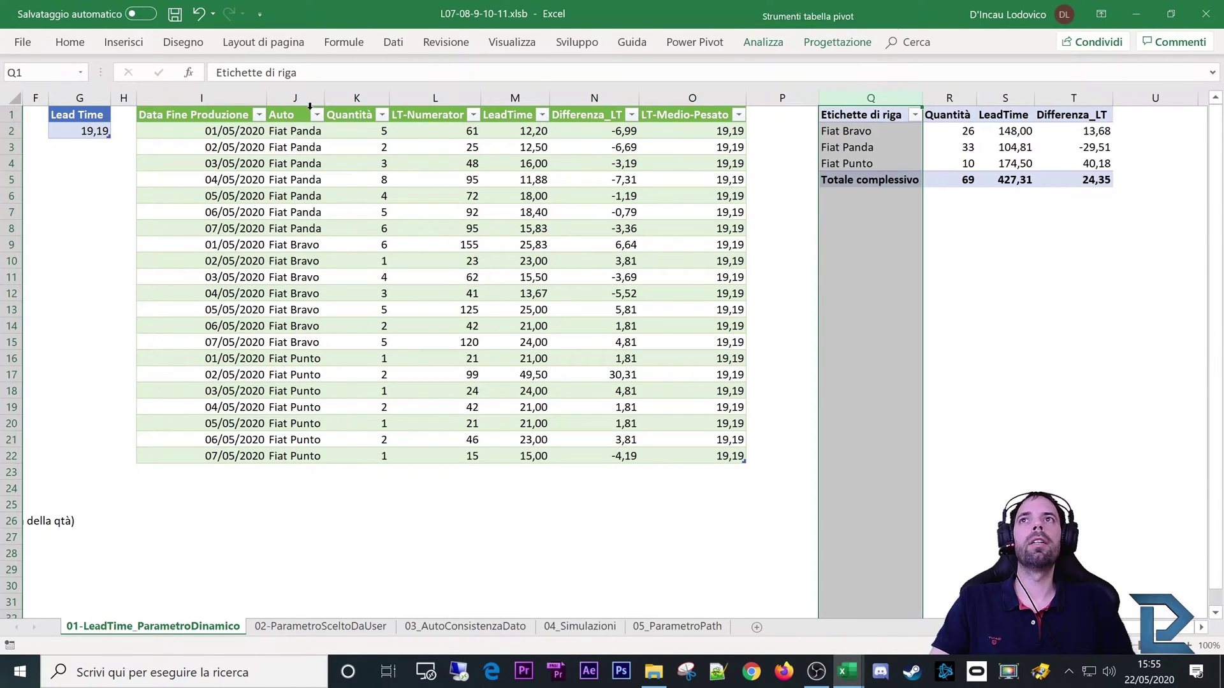
Step: Review the per-car pivot and the green table's Differenza_LT and LT-Medio-Pesato columns
left_click_drag(213, 116, 669, 428)
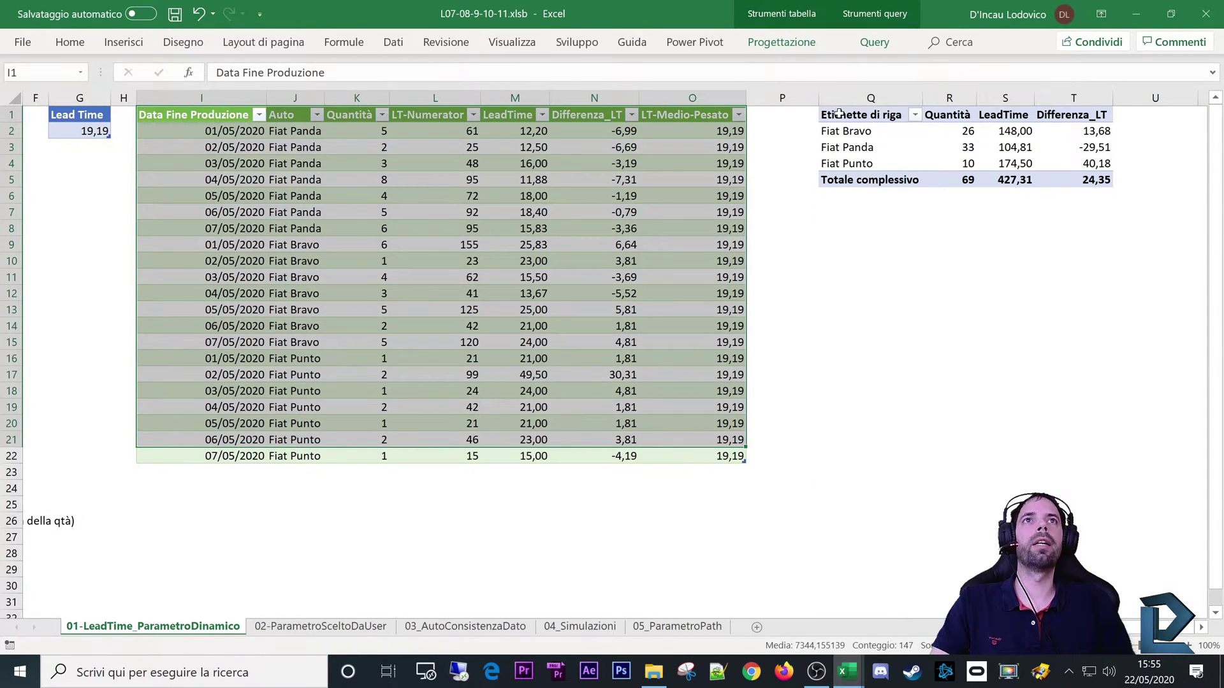
left_click_drag(822, 115, 1077, 166)
left_click(355, 261)
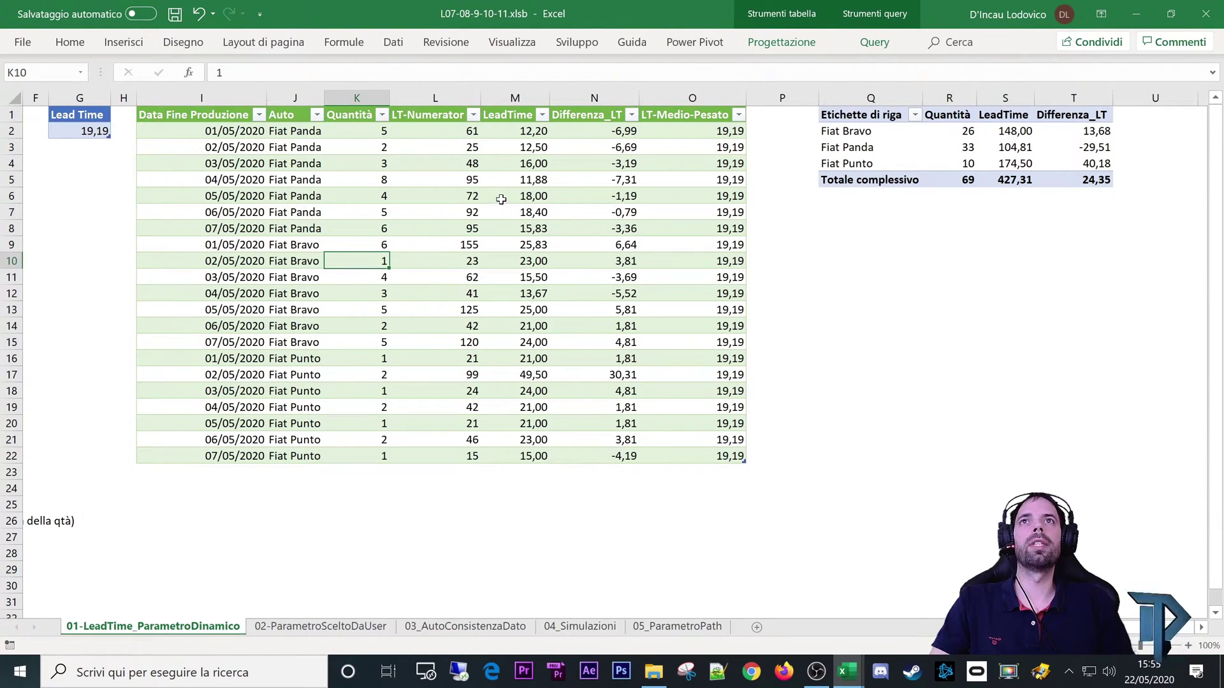
left_click_drag(206, 121, 501, 456)
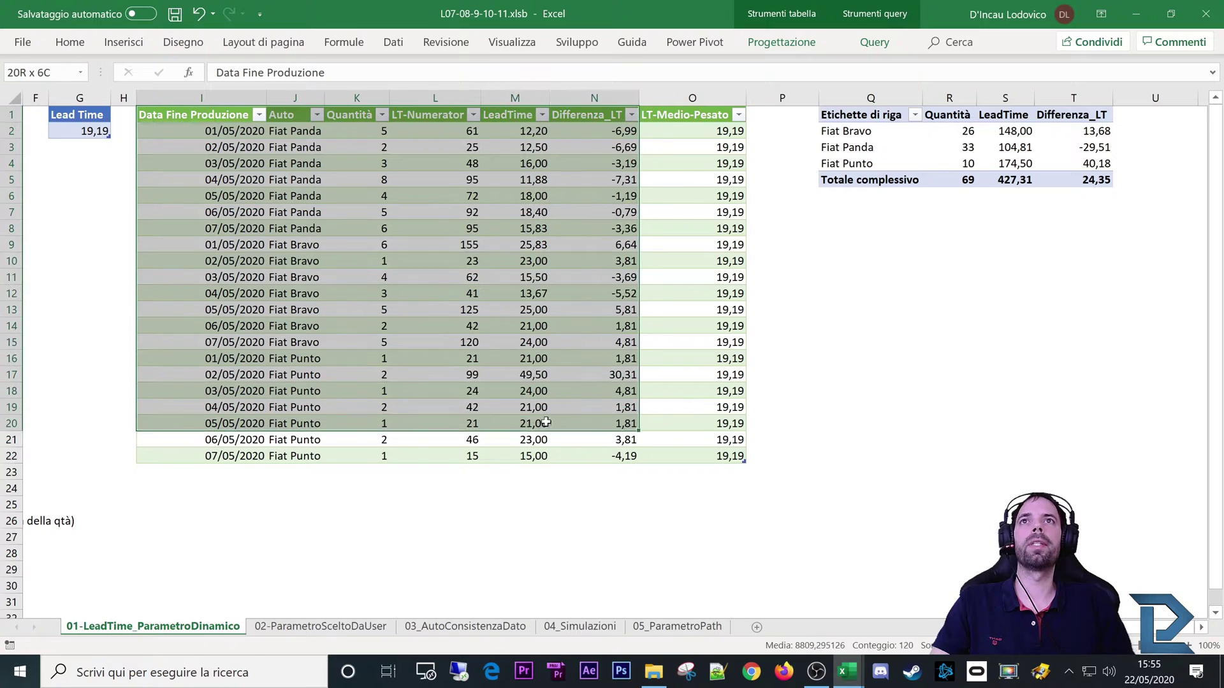
left_click(584, 128)
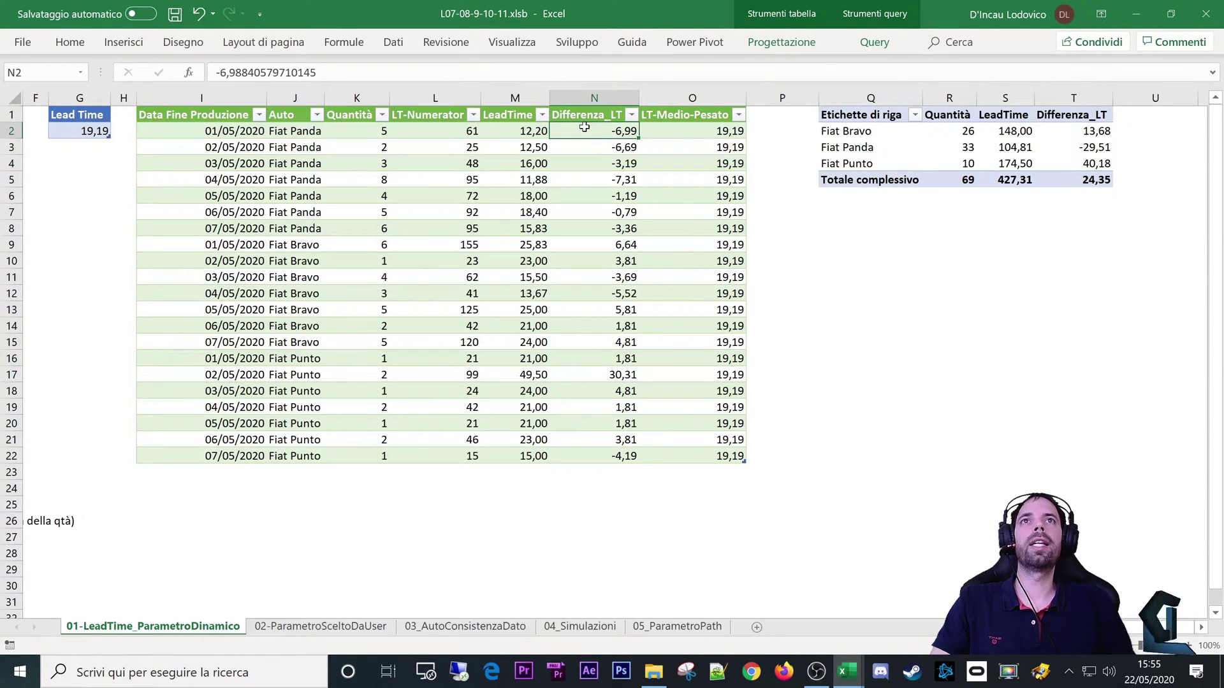
left_click_drag(686, 113, 677, 463)
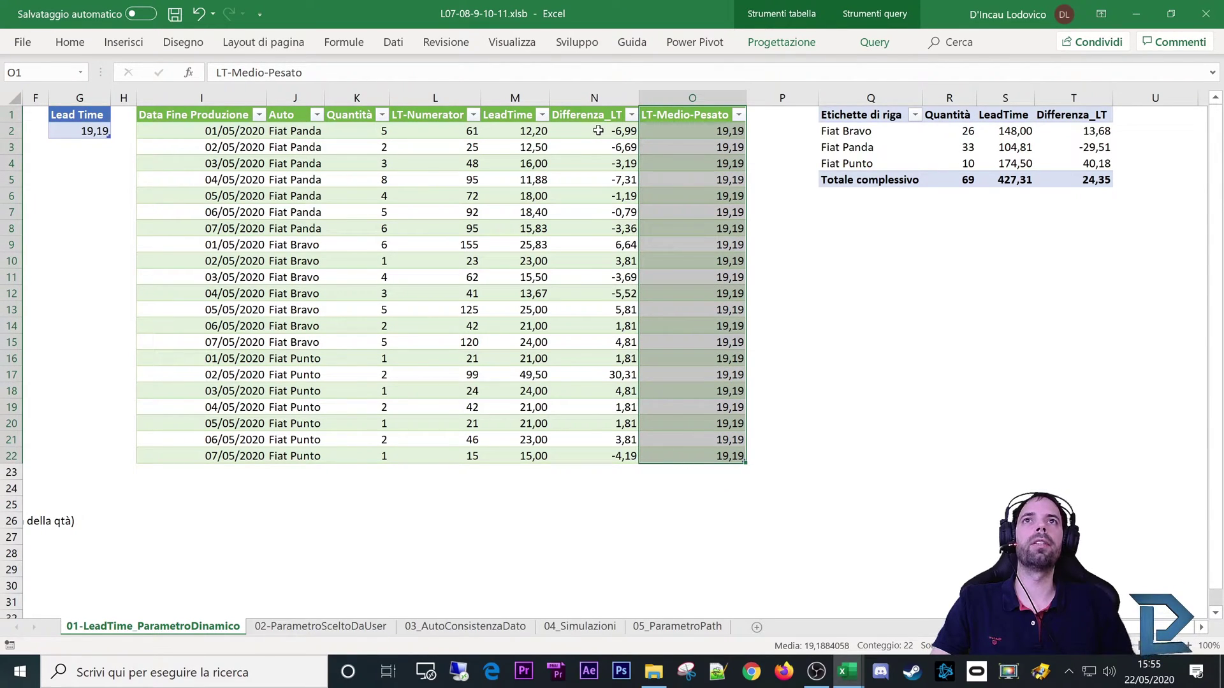
left_click_drag(598, 130, 586, 457)
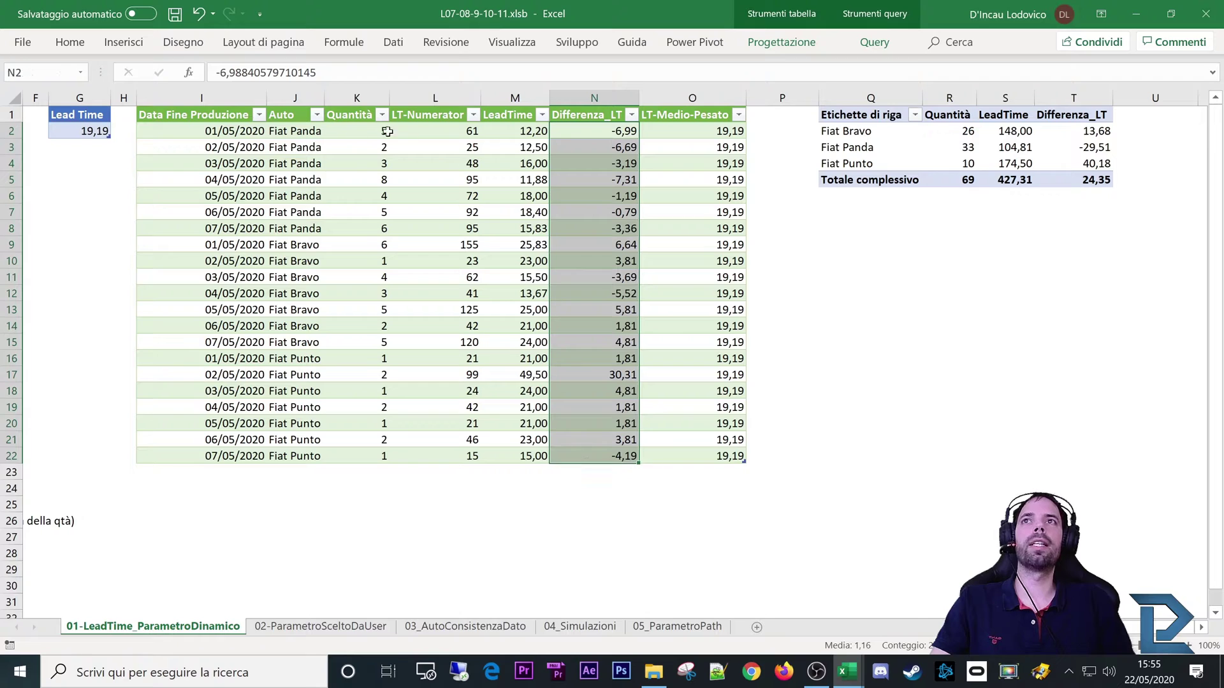
left_click_drag(216, 130, 326, 132)
left_click_drag(217, 147, 327, 154)
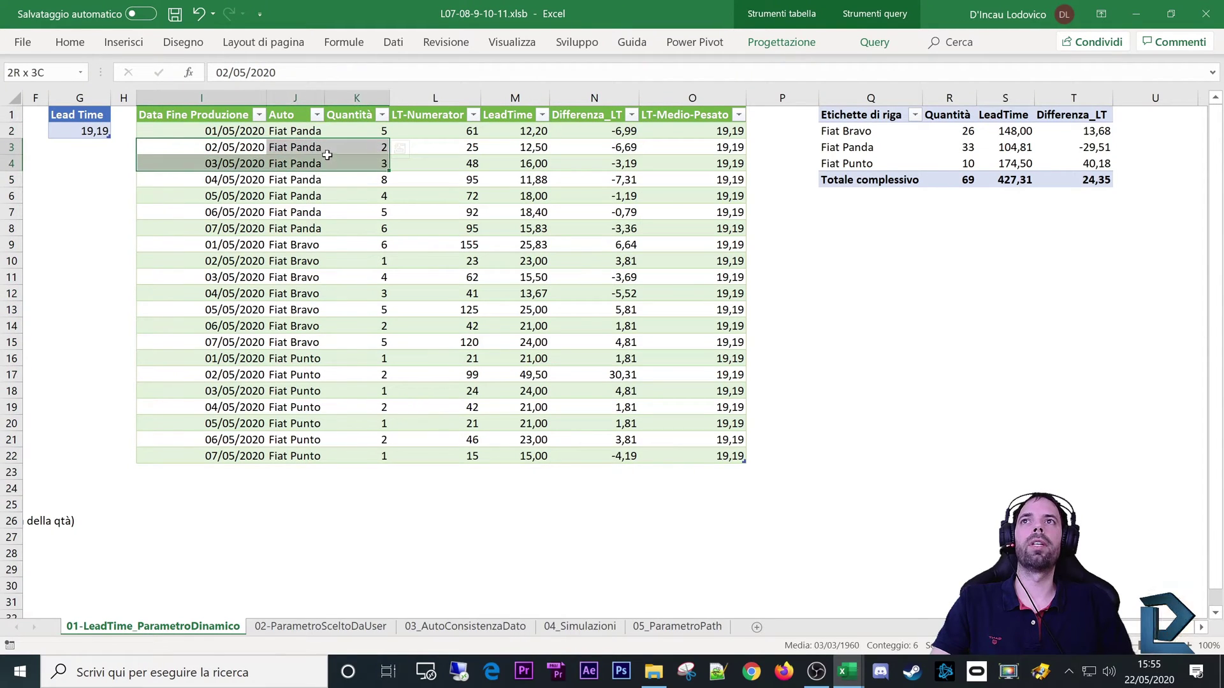
left_click_drag(720, 131, 719, 132)
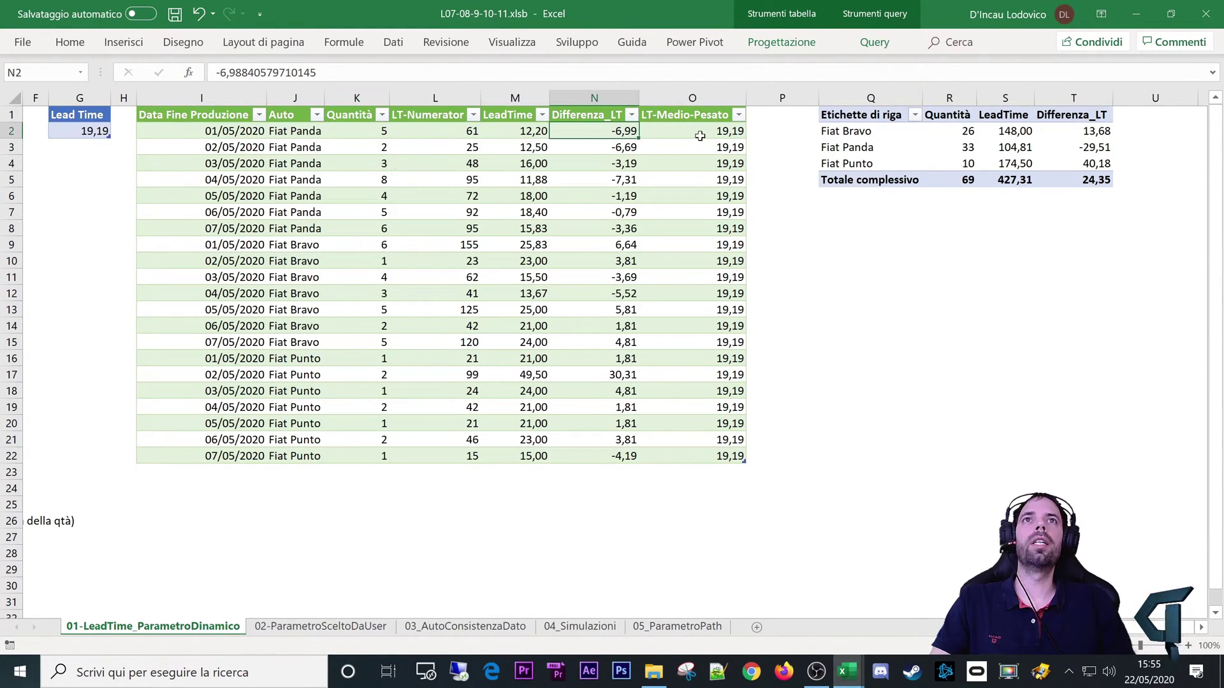
Step: Compare Differenza_LT in N2, N5, N9 and N12 with their rows and the 19,19 average
left_click(589, 132)
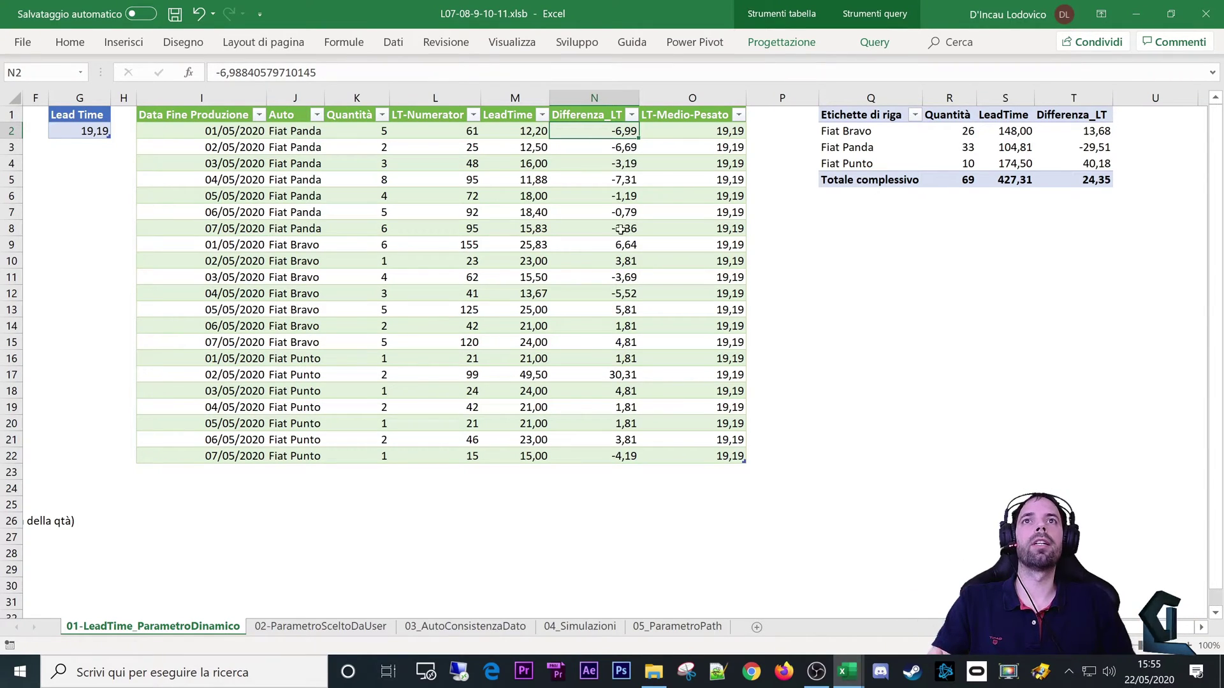
left_click(611, 181)
left_click(198, 181)
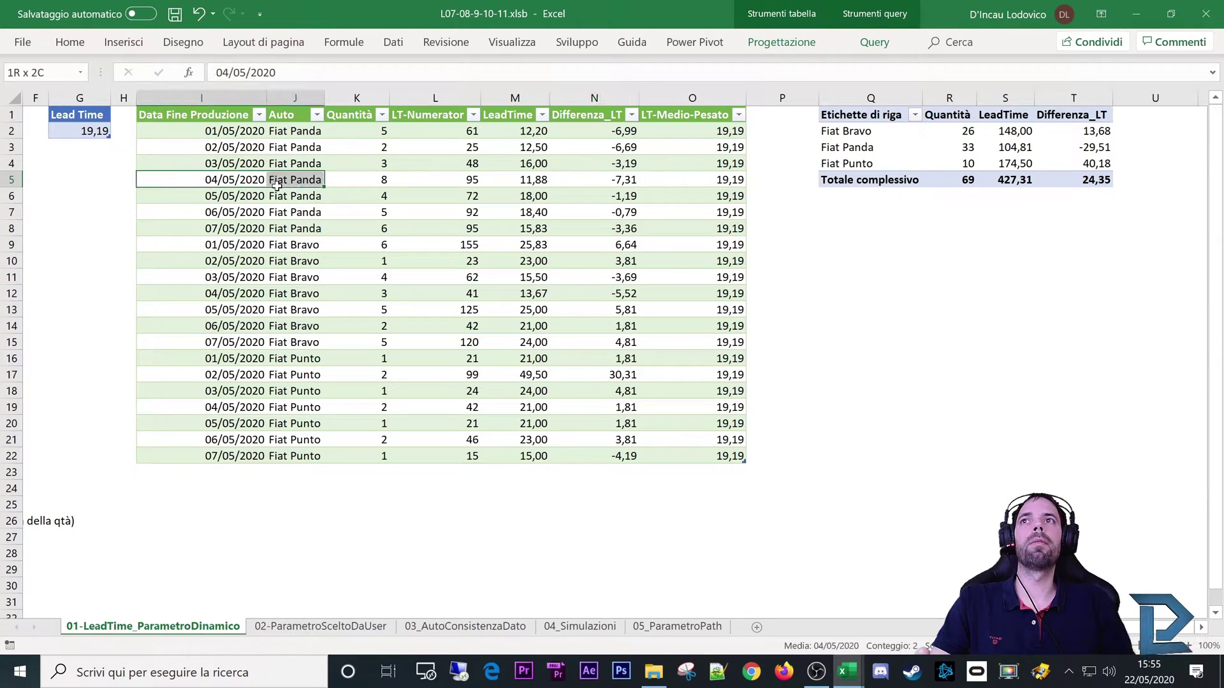
left_click(381, 183)
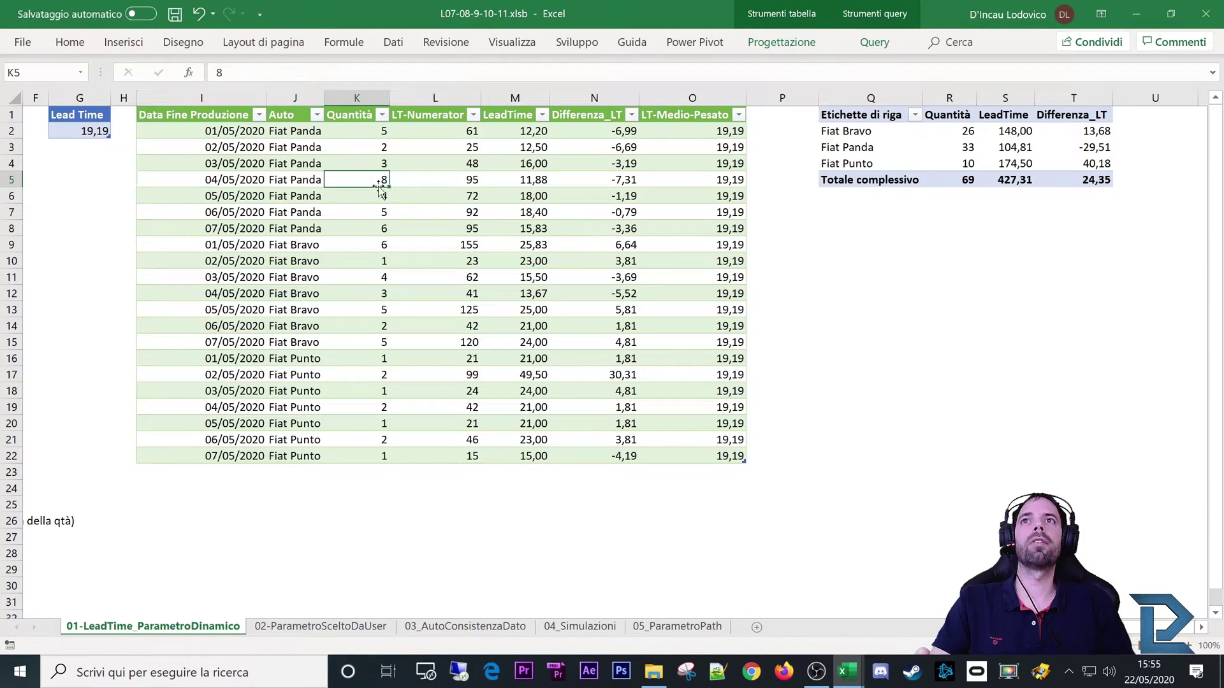
left_click(609, 179)
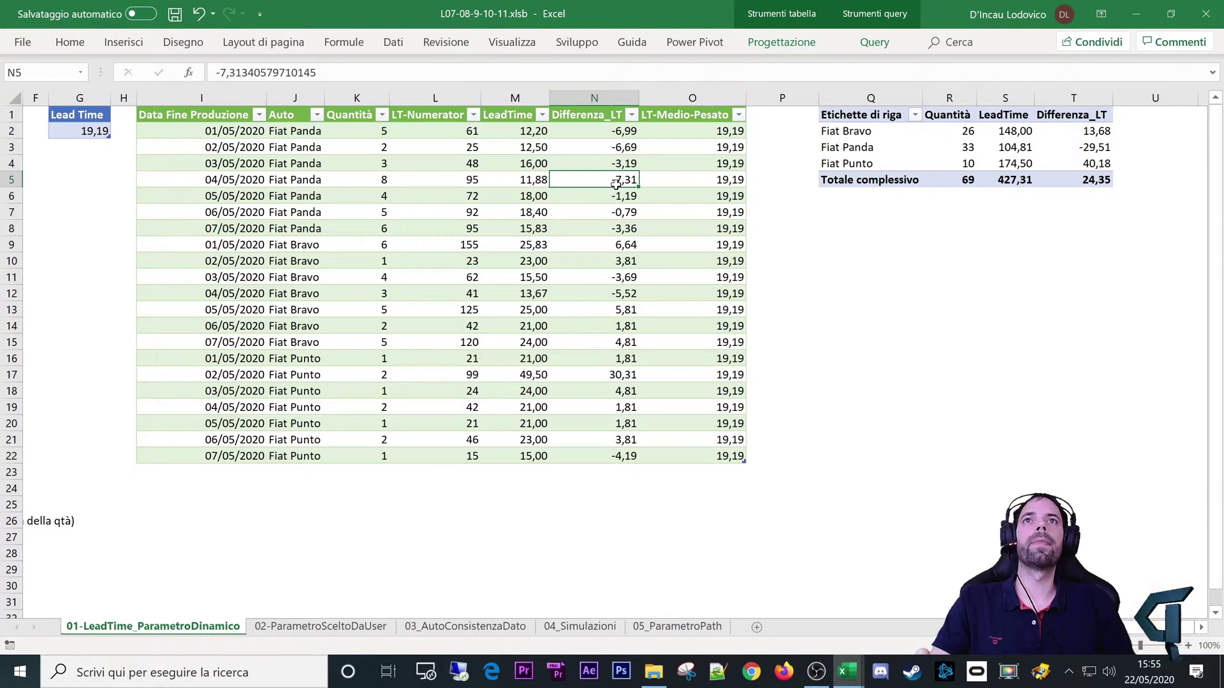
left_click(611, 246)
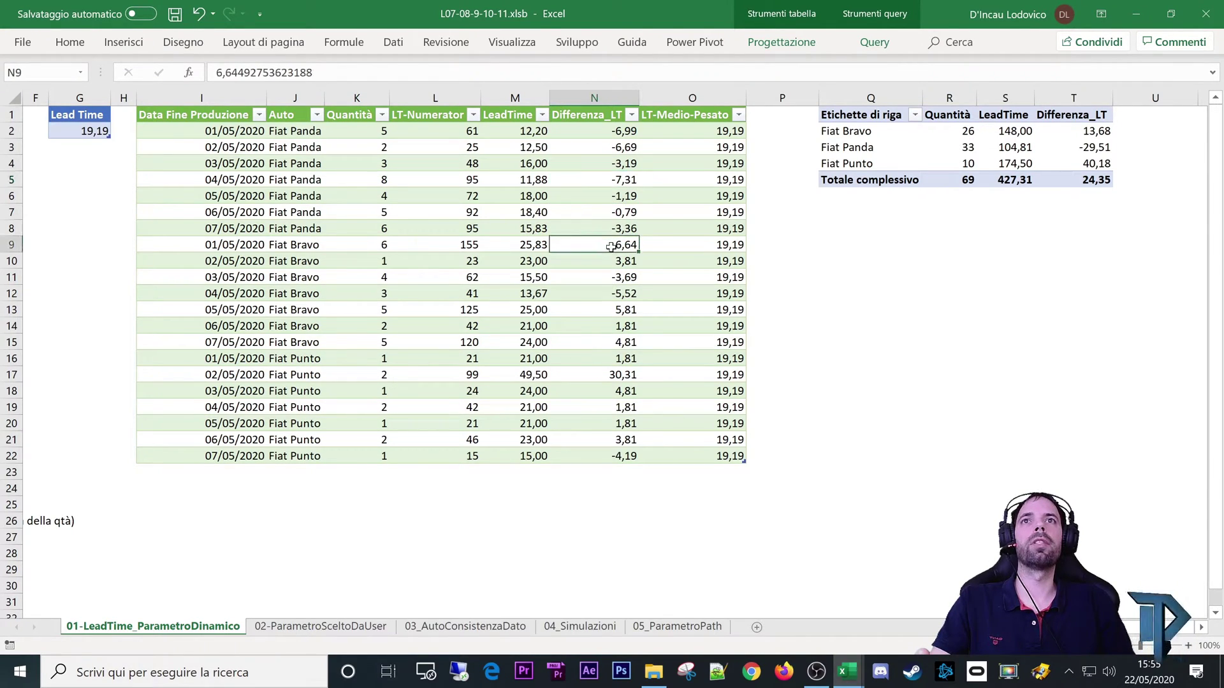
left_click_drag(215, 249, 604, 246)
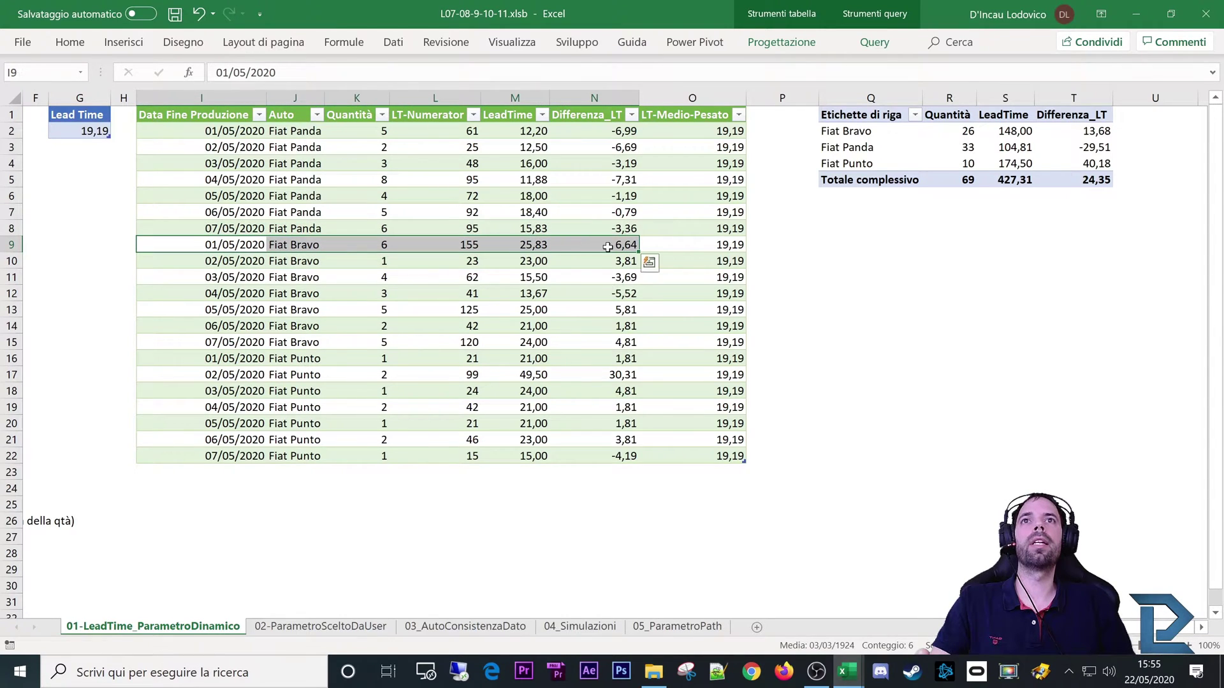
left_click(605, 246)
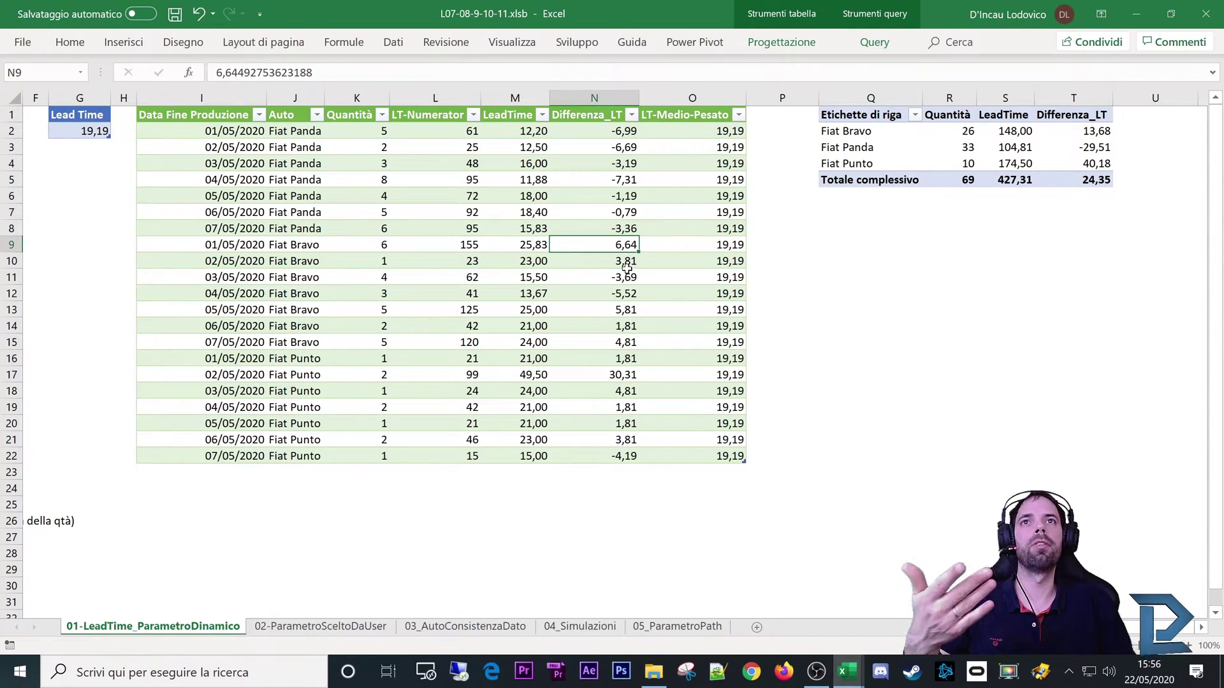
left_click(617, 294)
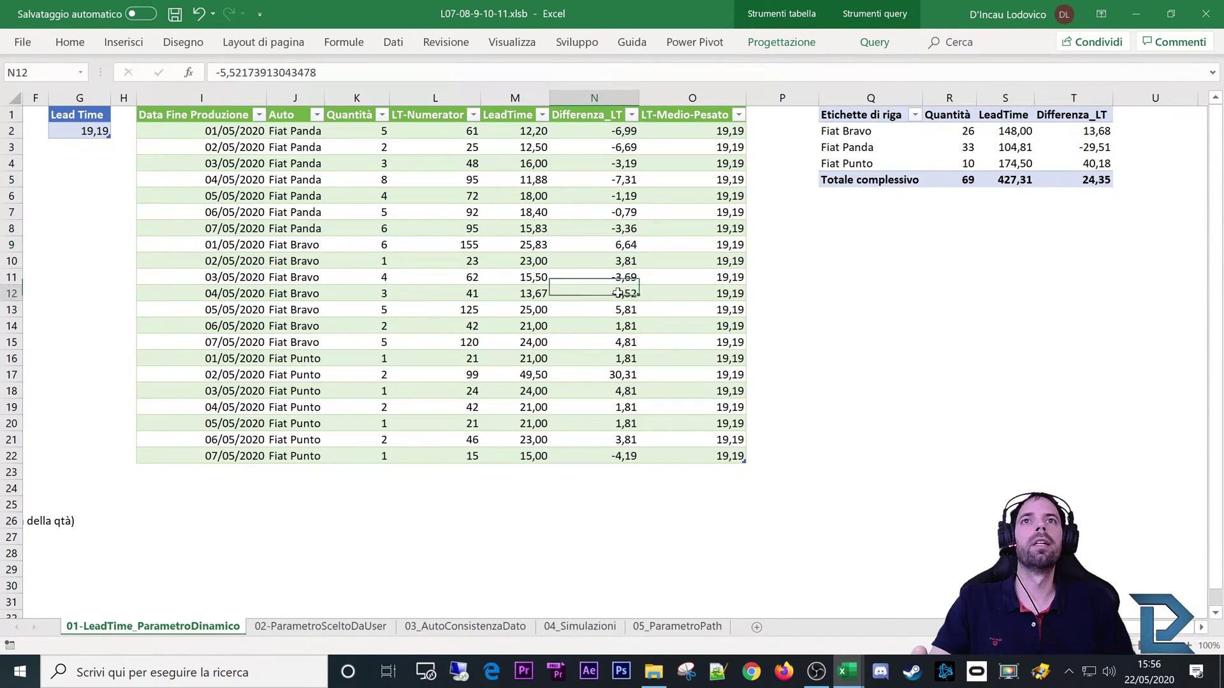
left_click(269, 296)
left_click(644, 306)
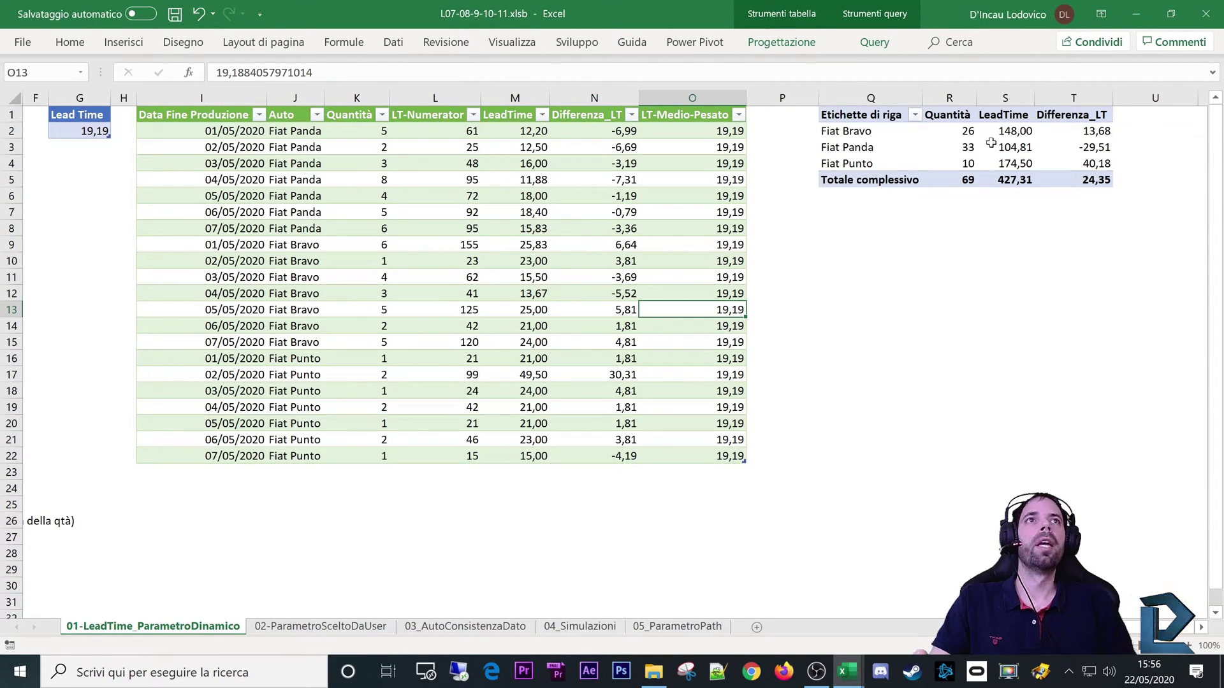
left_click_drag(820, 119, 1062, 181)
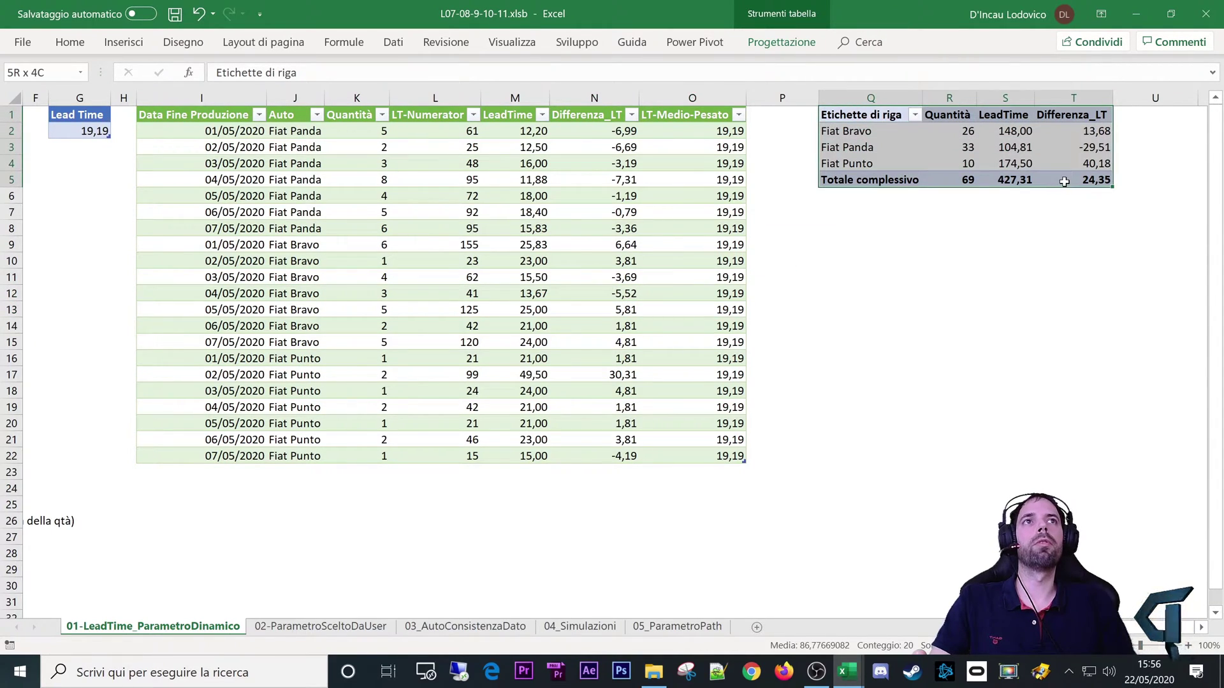
left_click_drag(861, 134, 854, 166)
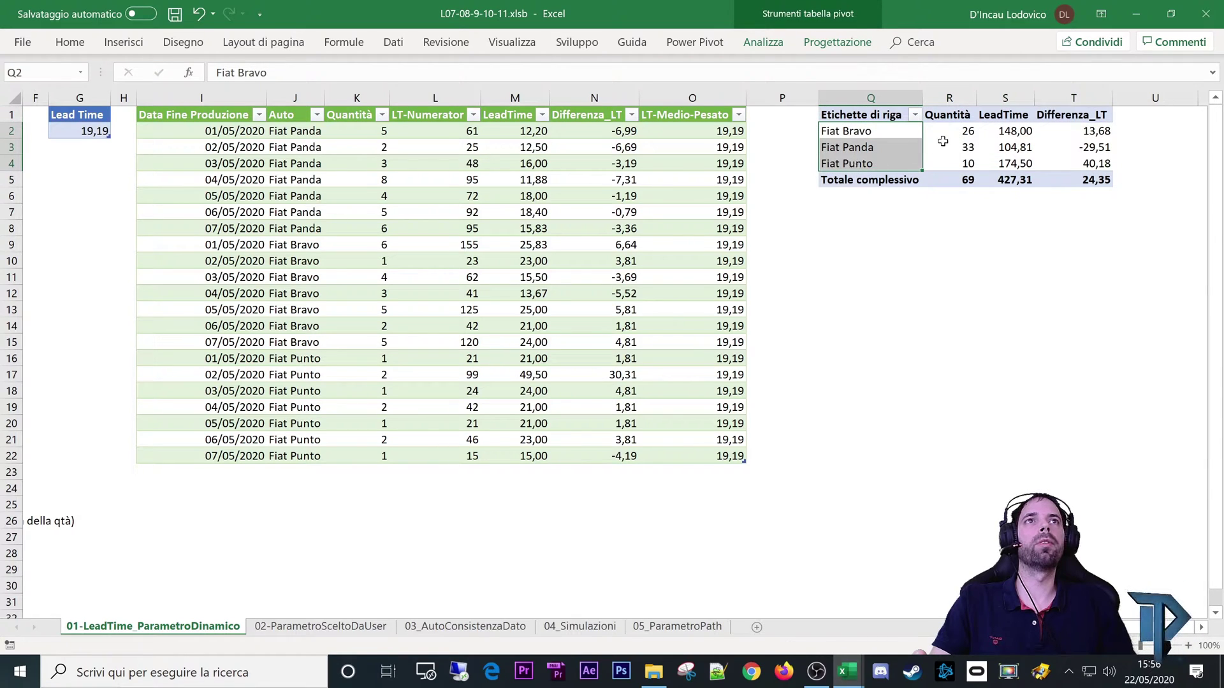
left_click_drag(947, 132, 952, 164)
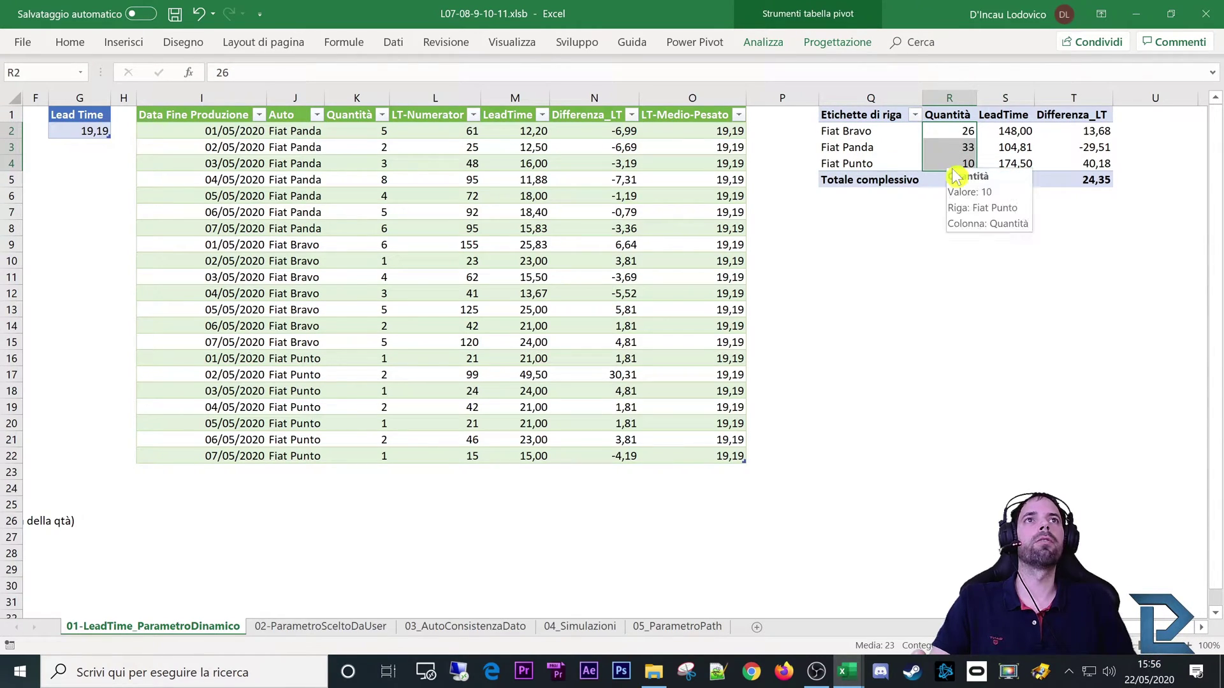
left_click_drag(234, 132, 242, 228)
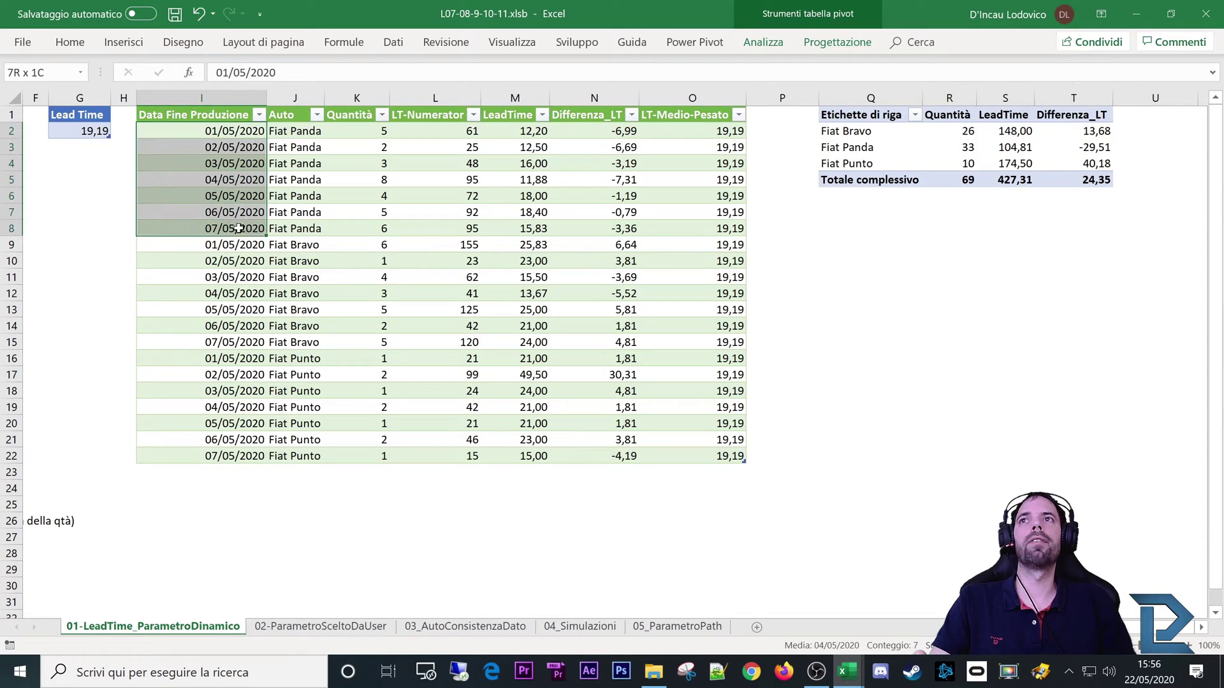
left_click_drag(1017, 134, 1015, 164)
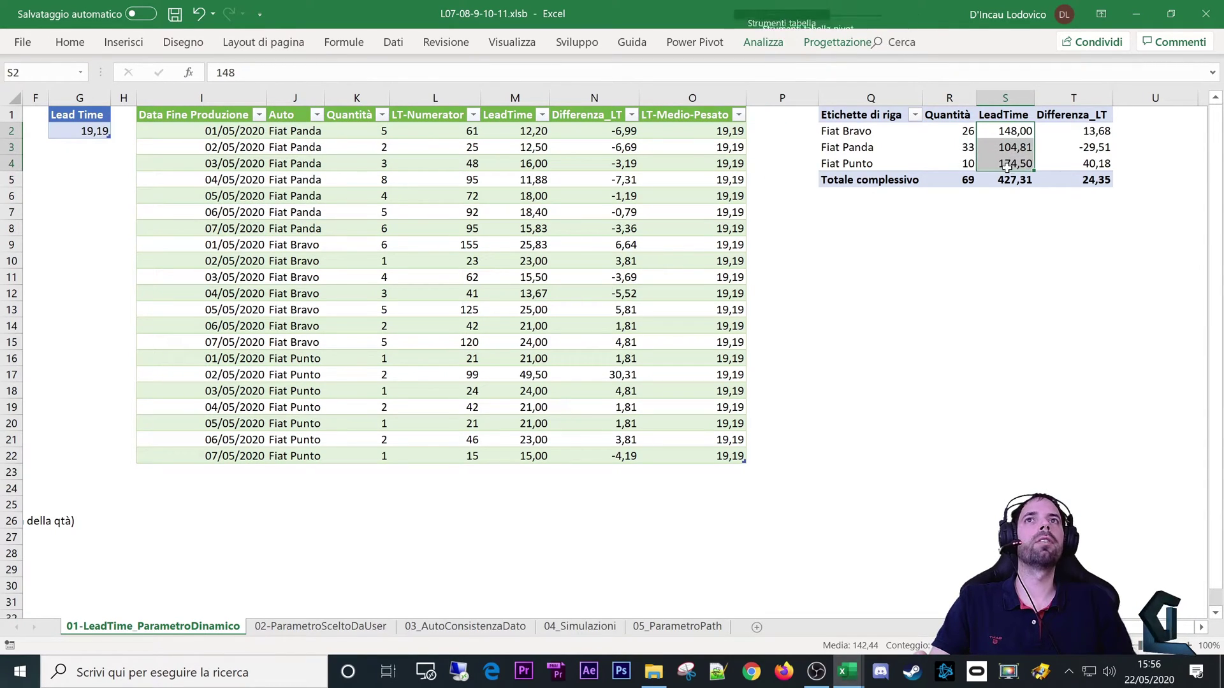
mouse_move(522, 131)
left_mouse_down()
mouse_move(521, 275)
mouse_move(519, 228)
left_mouse_up()
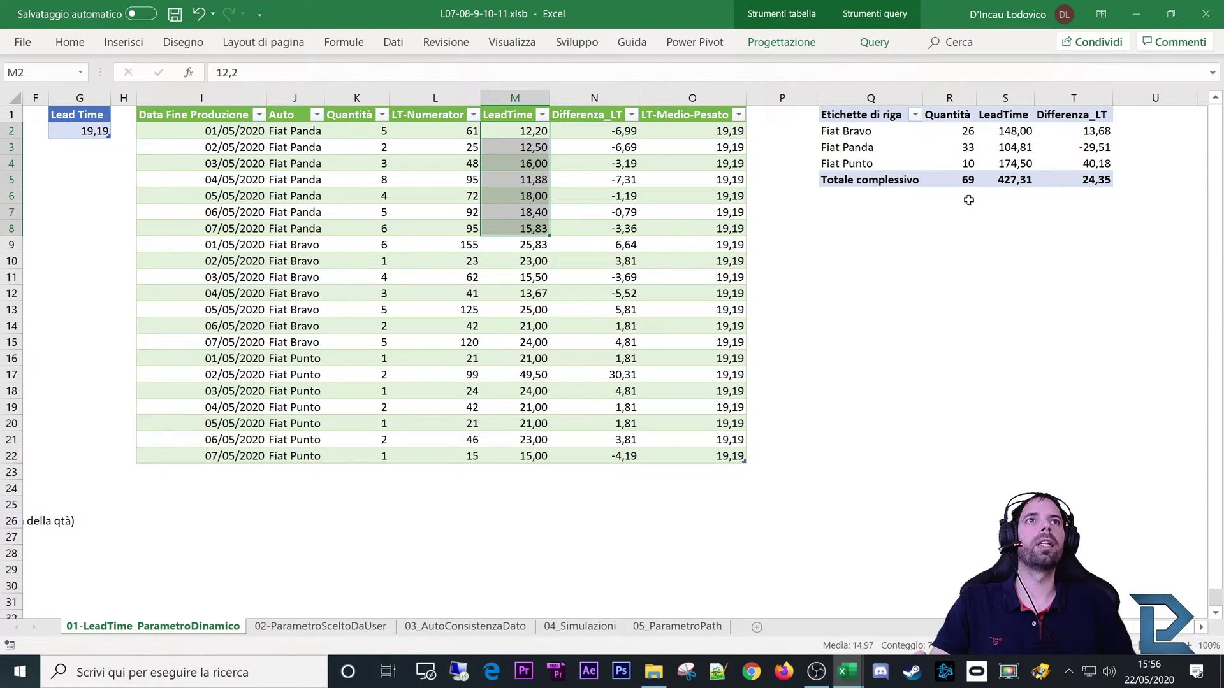
left_click(1014, 148)
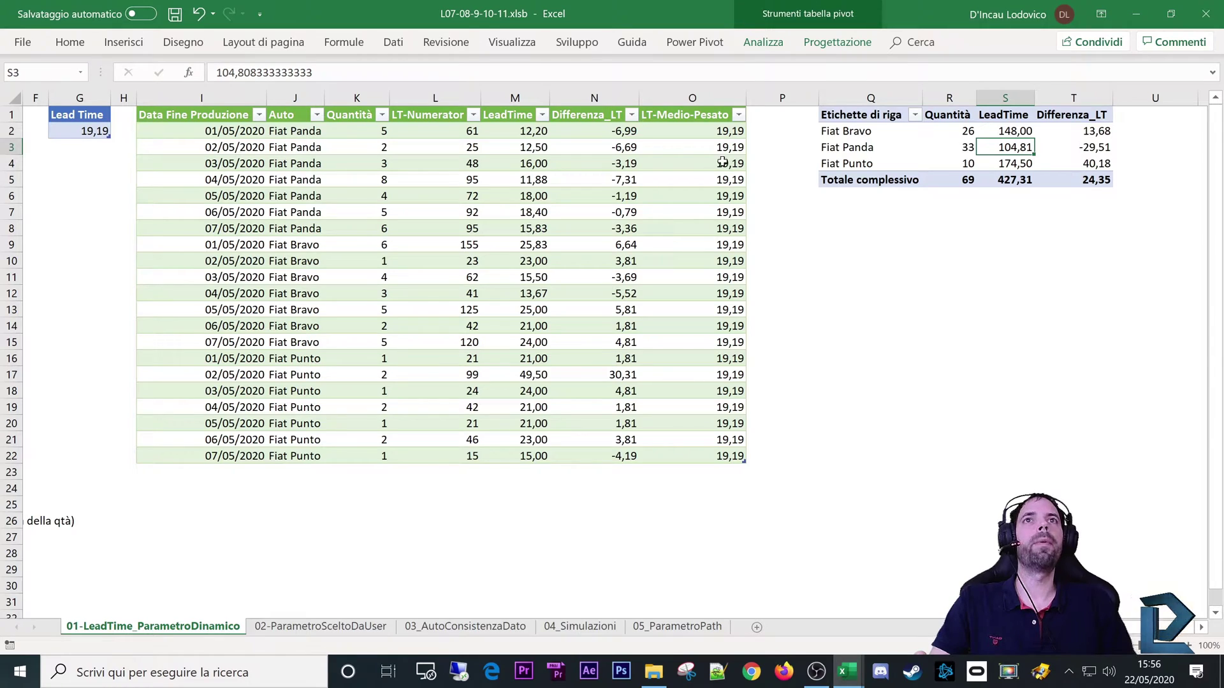
left_click(1083, 146)
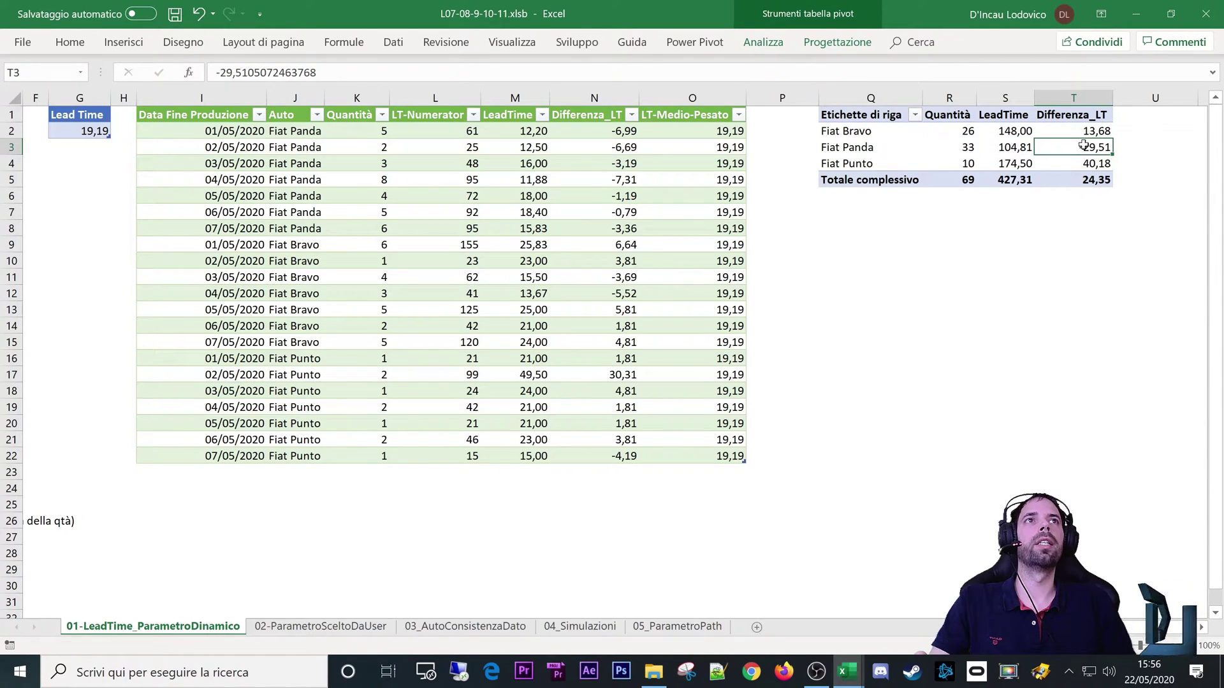
left_click(1017, 144)
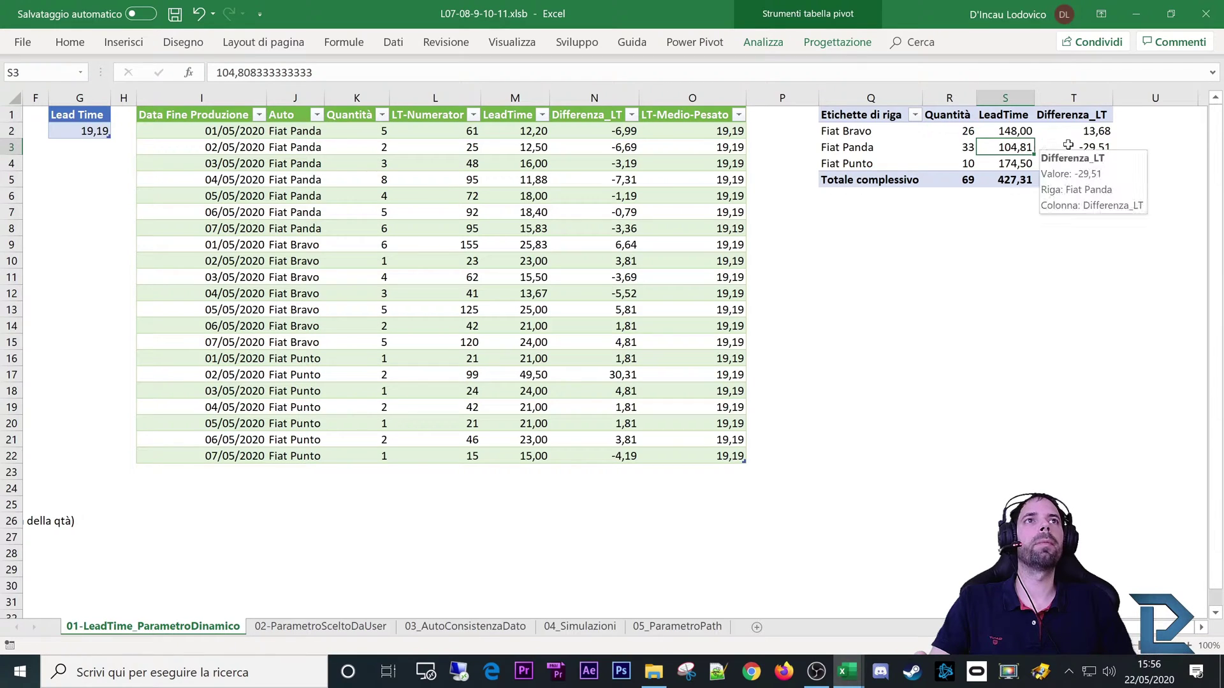
left_click(1070, 146)
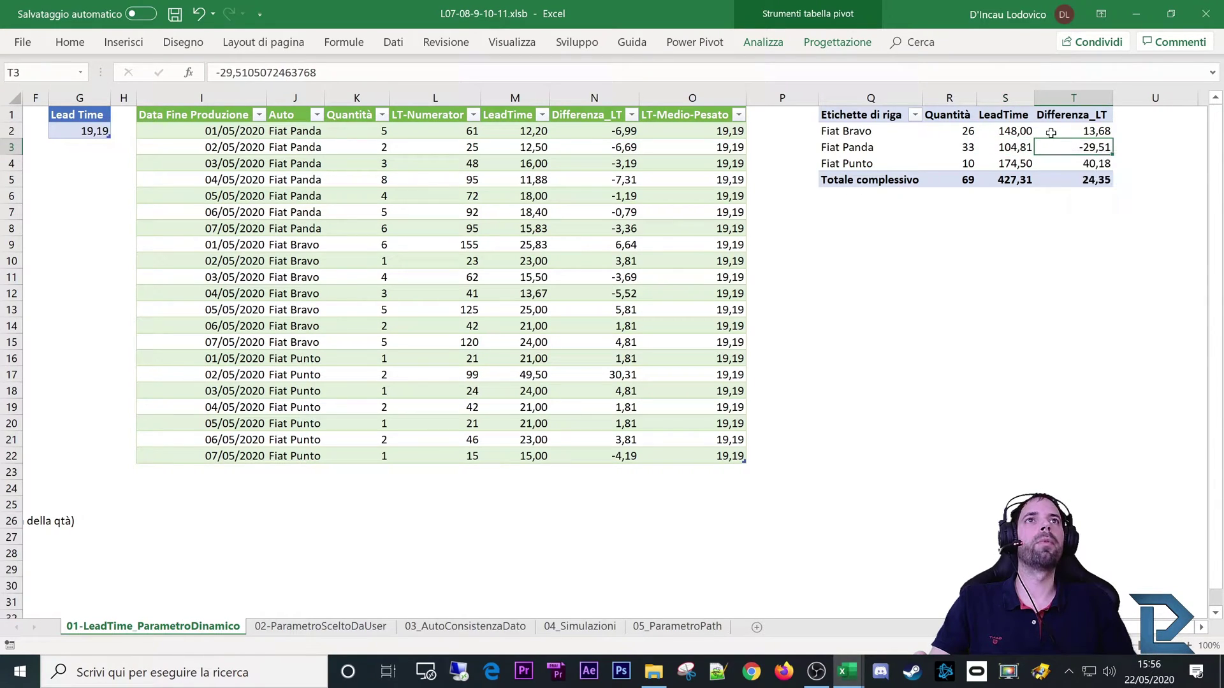
left_click(844, 133)
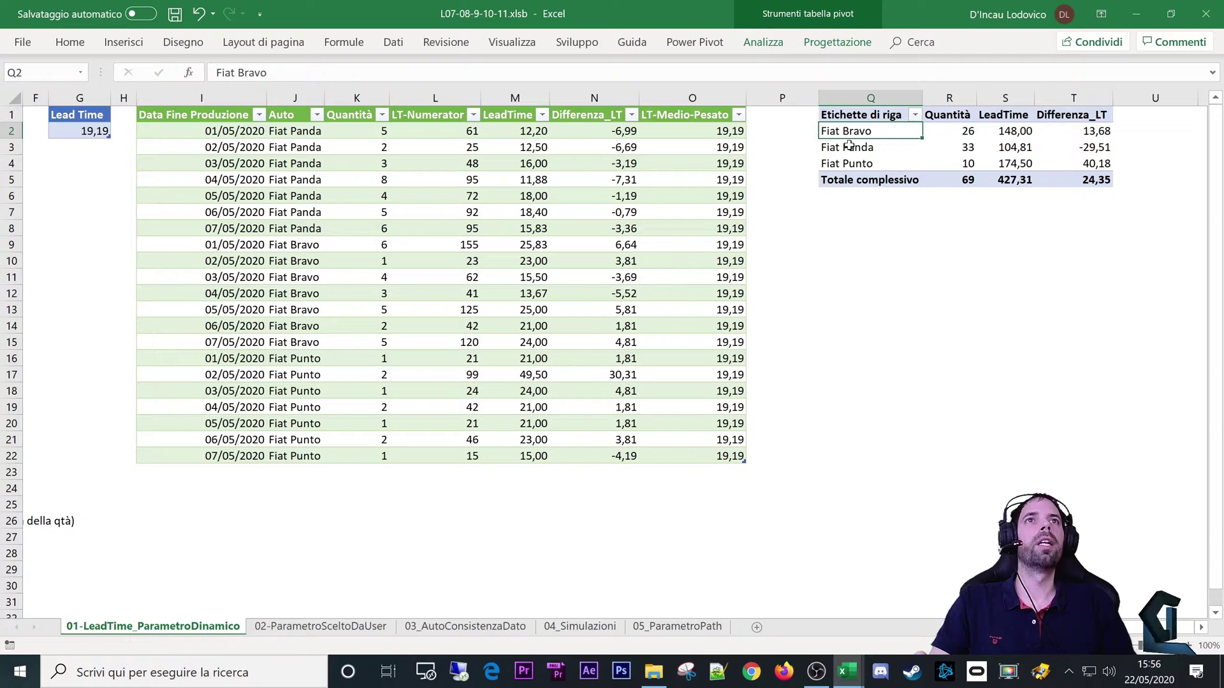
left_click_drag(849, 145, 1058, 149)
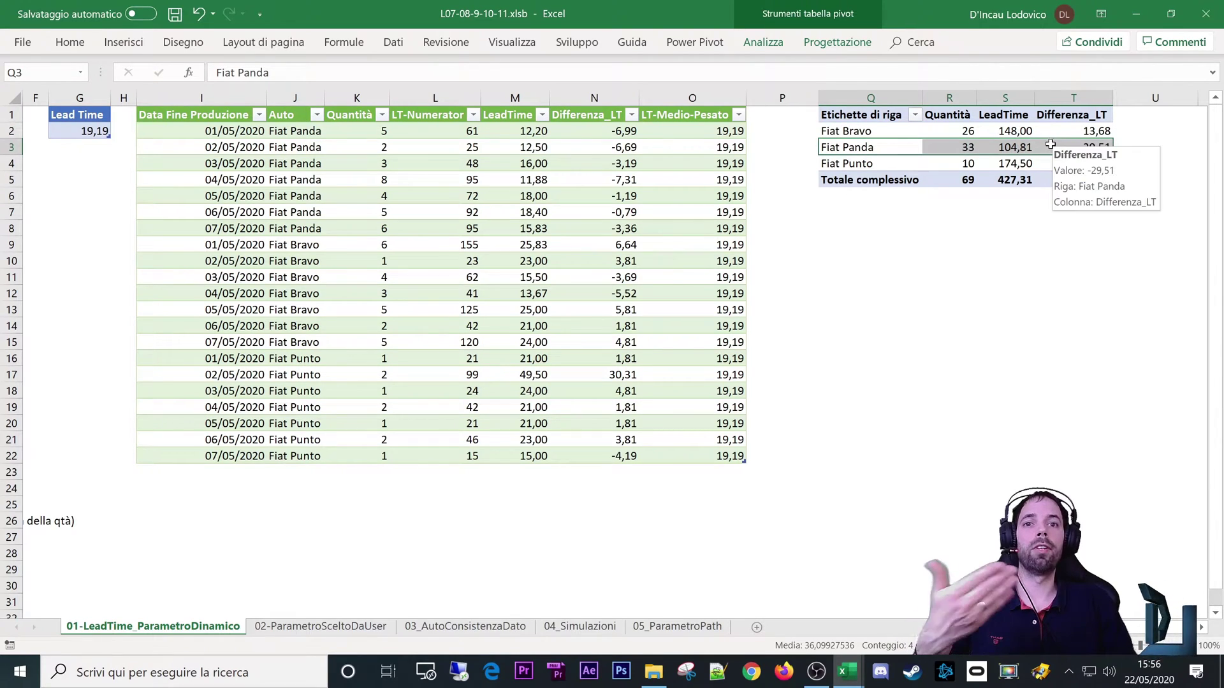
left_click(847, 131)
left_click(891, 166)
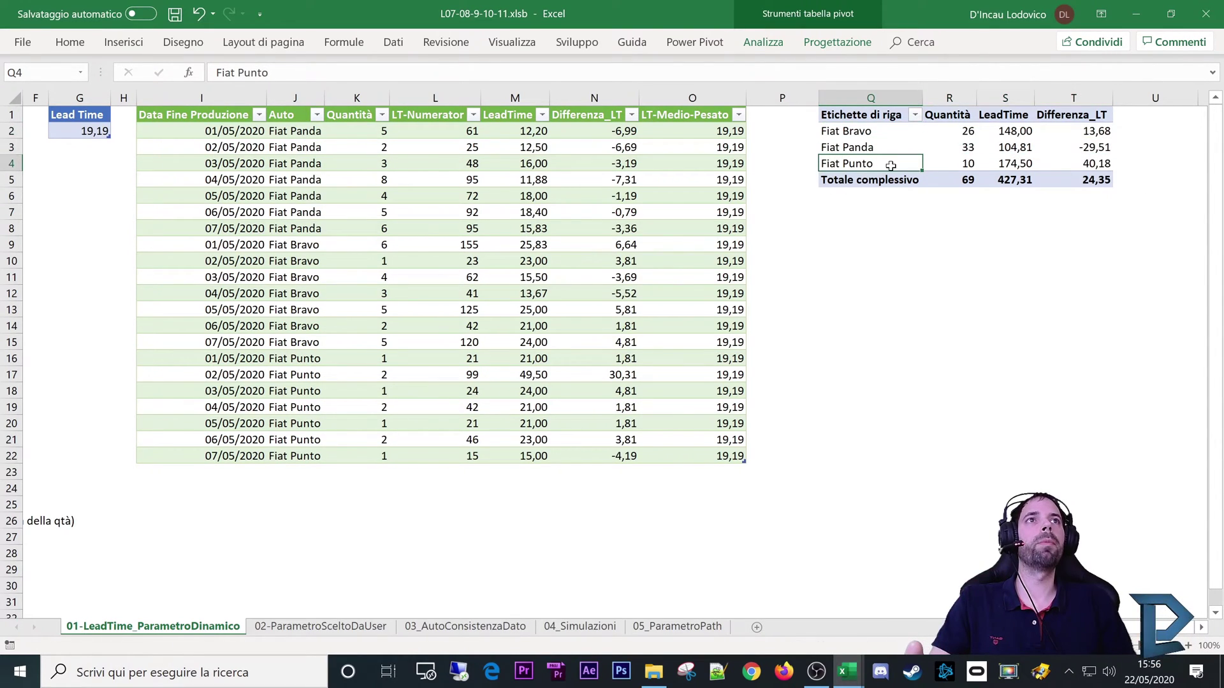
left_click(1085, 165)
left_click_drag(873, 165, 1062, 158)
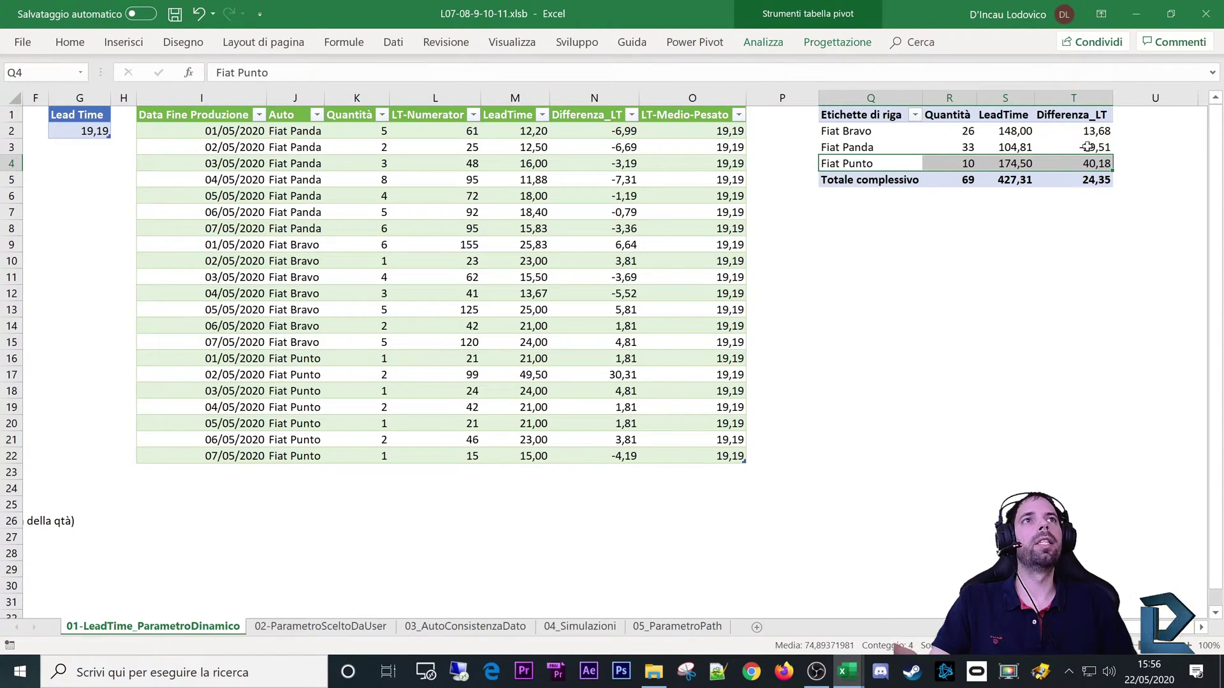
left_click(1077, 160)
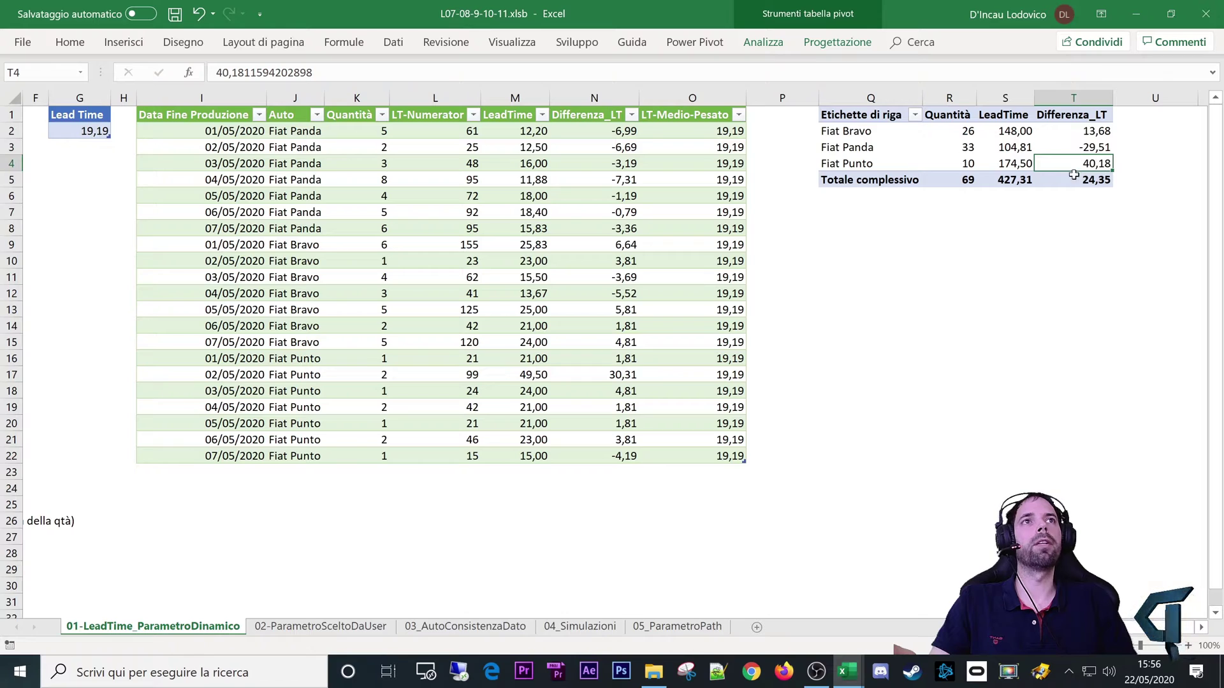
left_click(964, 165)
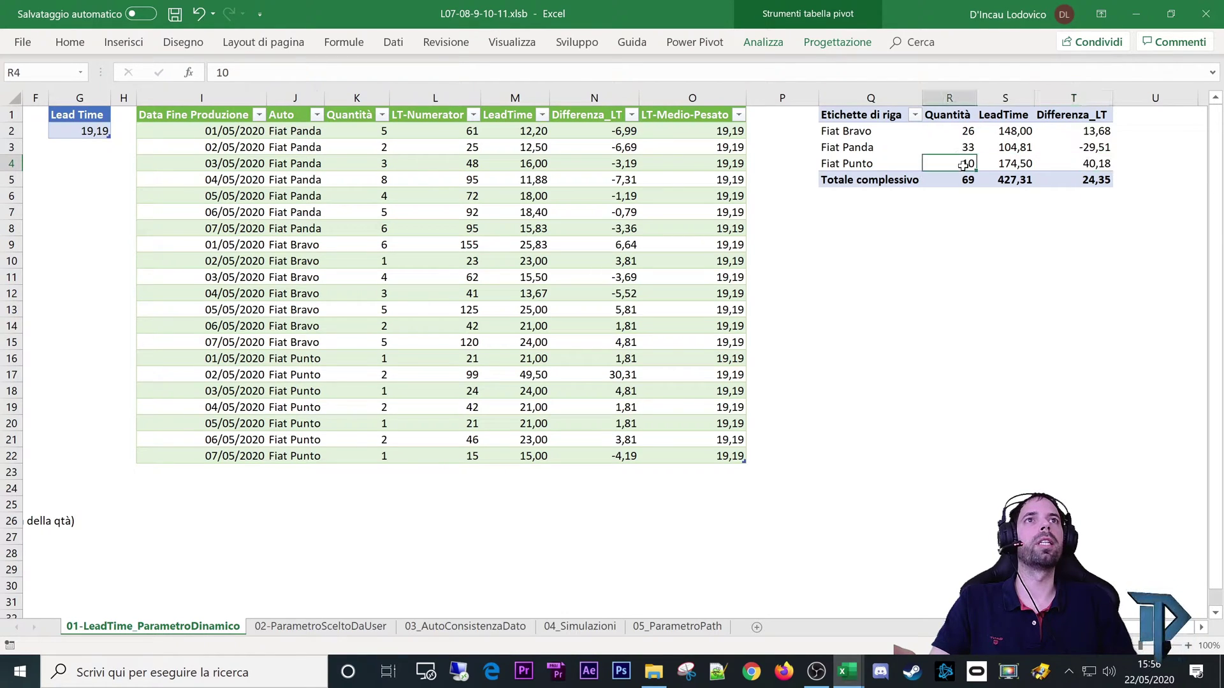
left_click(727, 295)
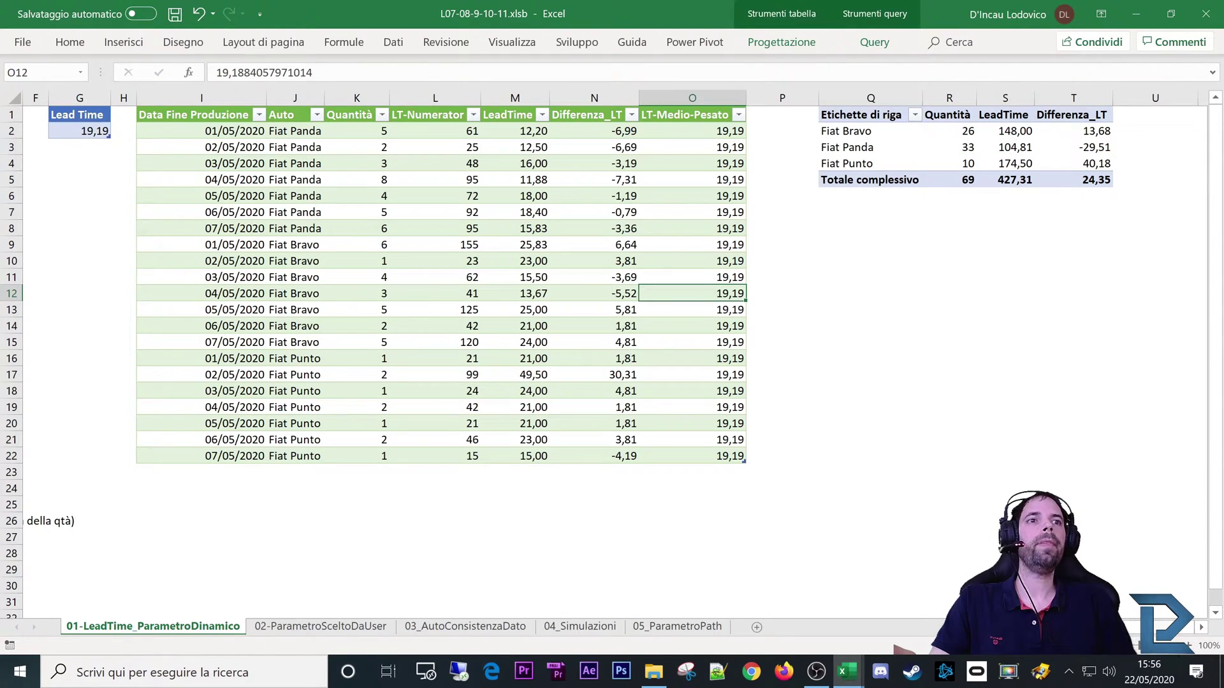
Step: Return to the blue source table and check Quantità and LT-Numerator values such as 92 and 48
scroll(726, 295, "left", 5)
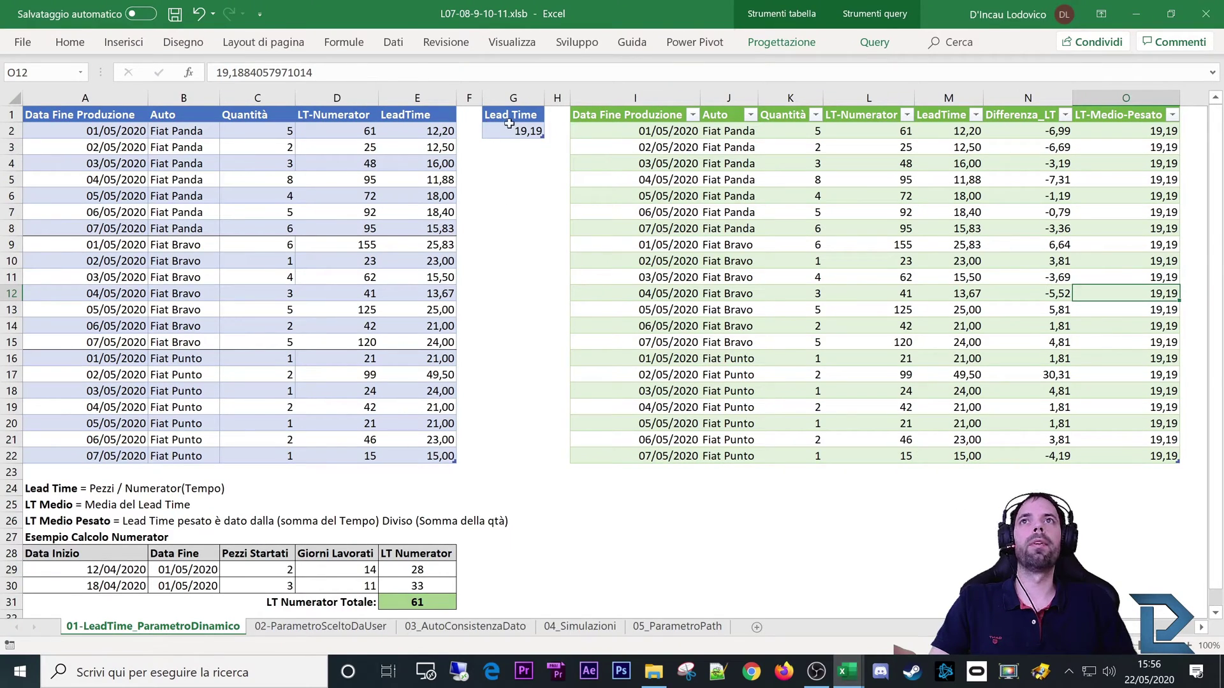
left_click(510, 125)
left_click(56, 116)
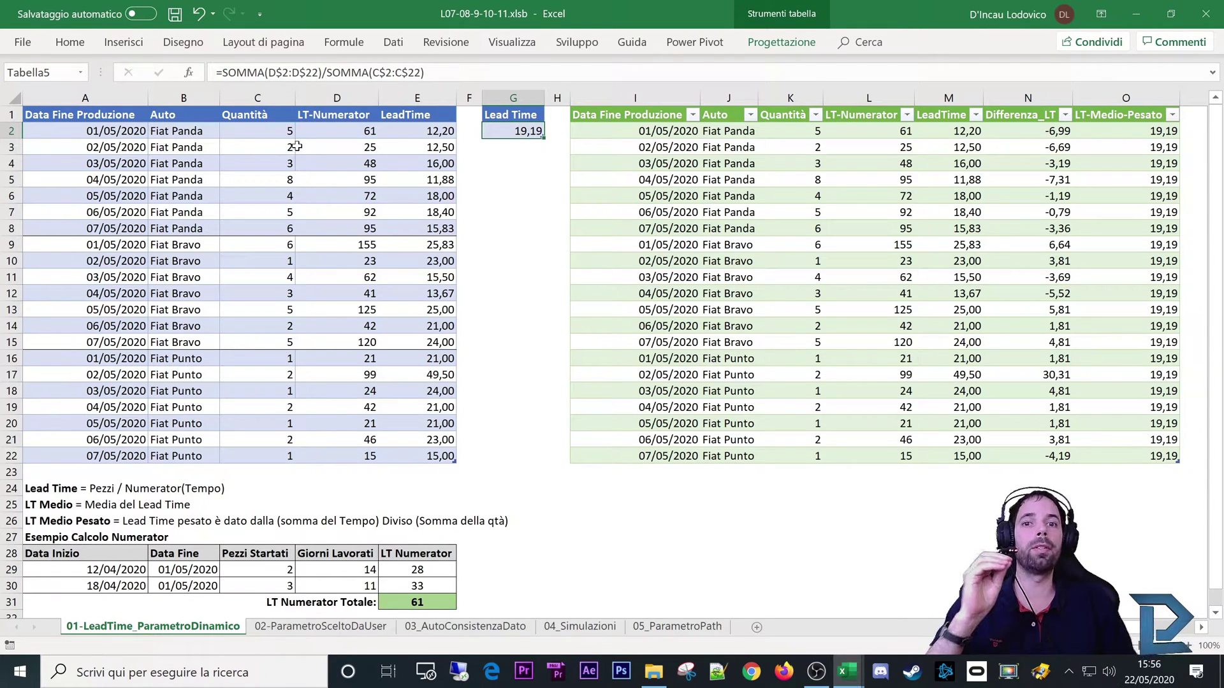
left_click(317, 211)
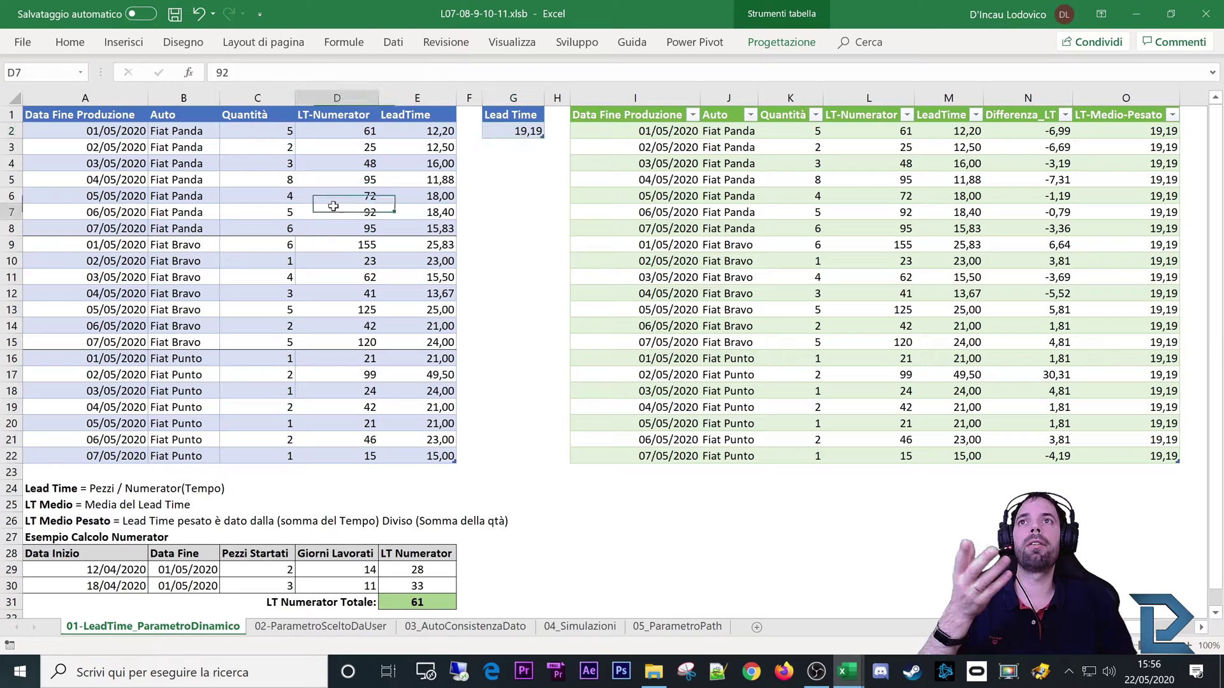
left_click(269, 206)
left_click(287, 163)
left_click(333, 167)
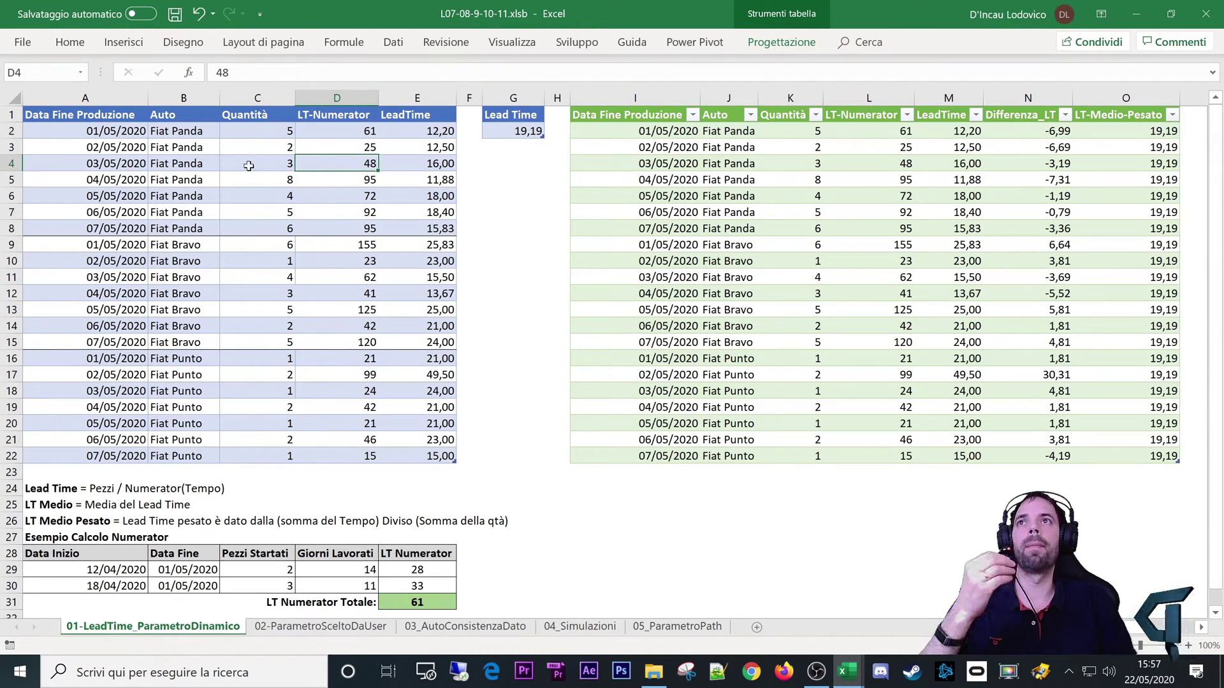
left_click(249, 166)
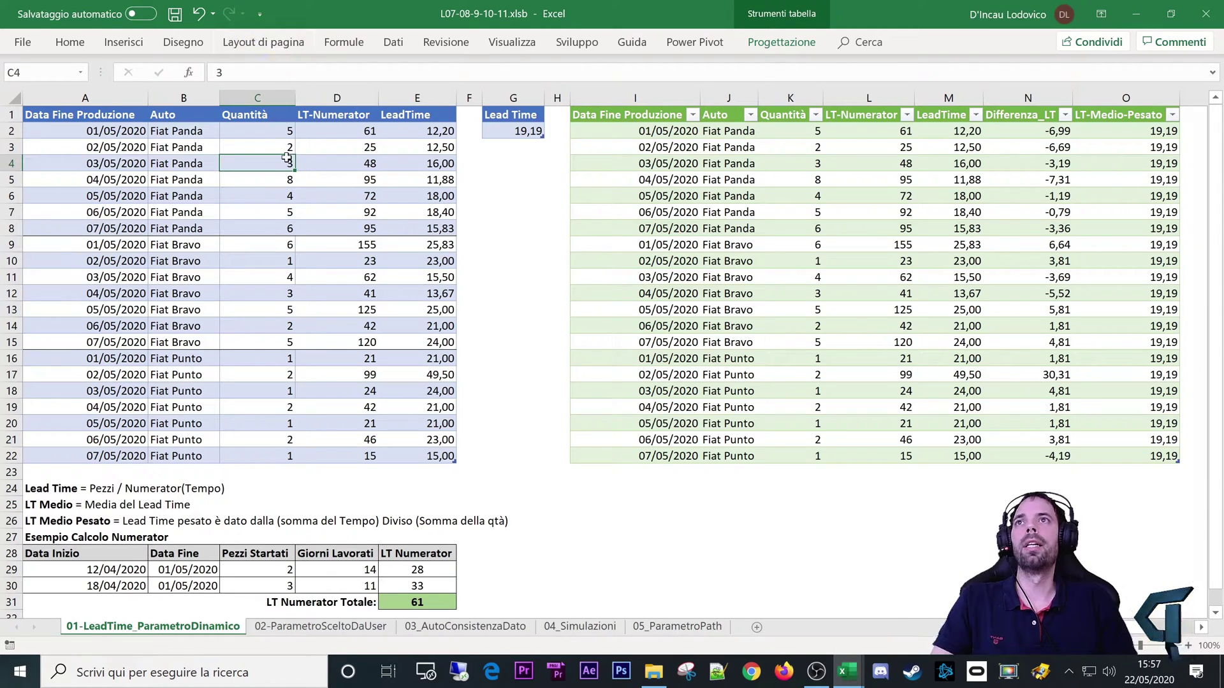
Step: Select D2:D22 and C2:C22, then show G2's SOMMA/SOMMA weighted lead time formula
left_click_drag(344, 129, 324, 453)
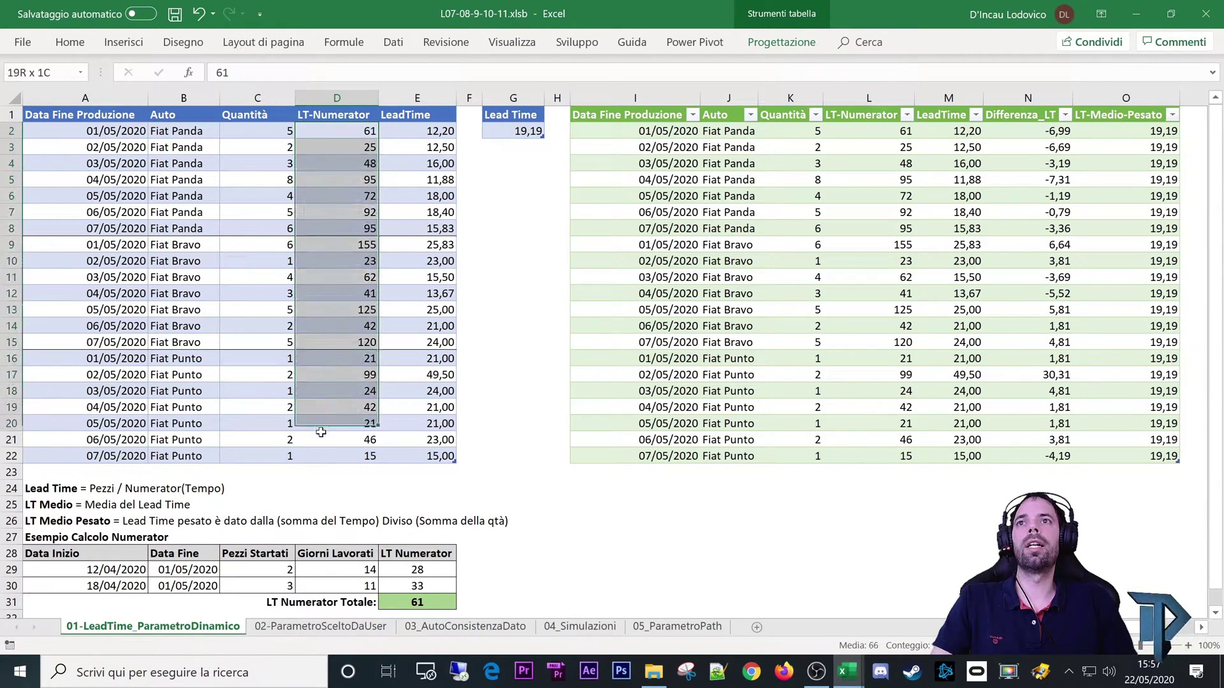
left_click_drag(270, 130, 259, 453)
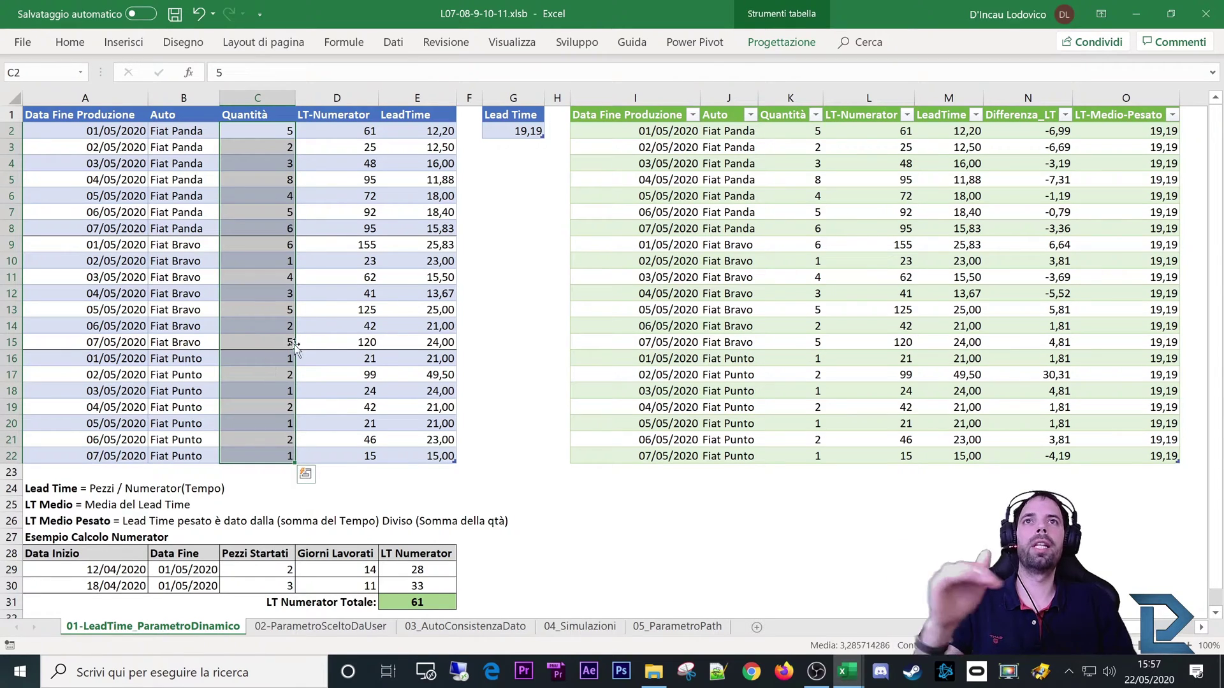
left_click(532, 134)
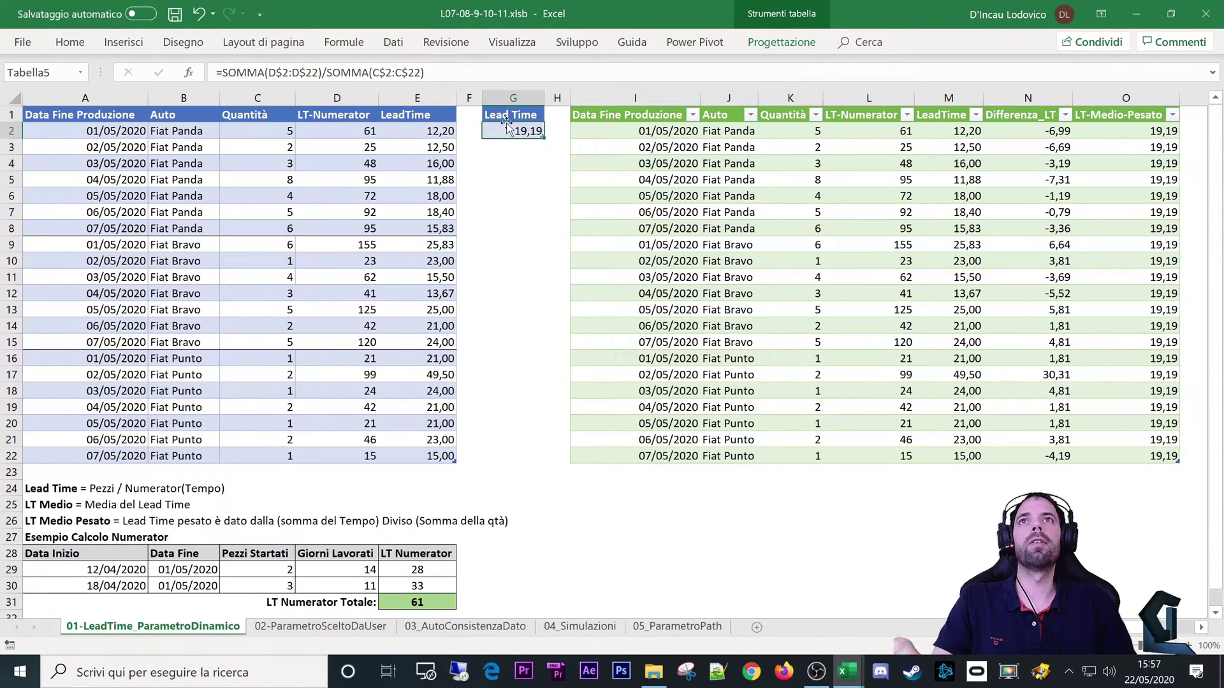
left_click(262, 181)
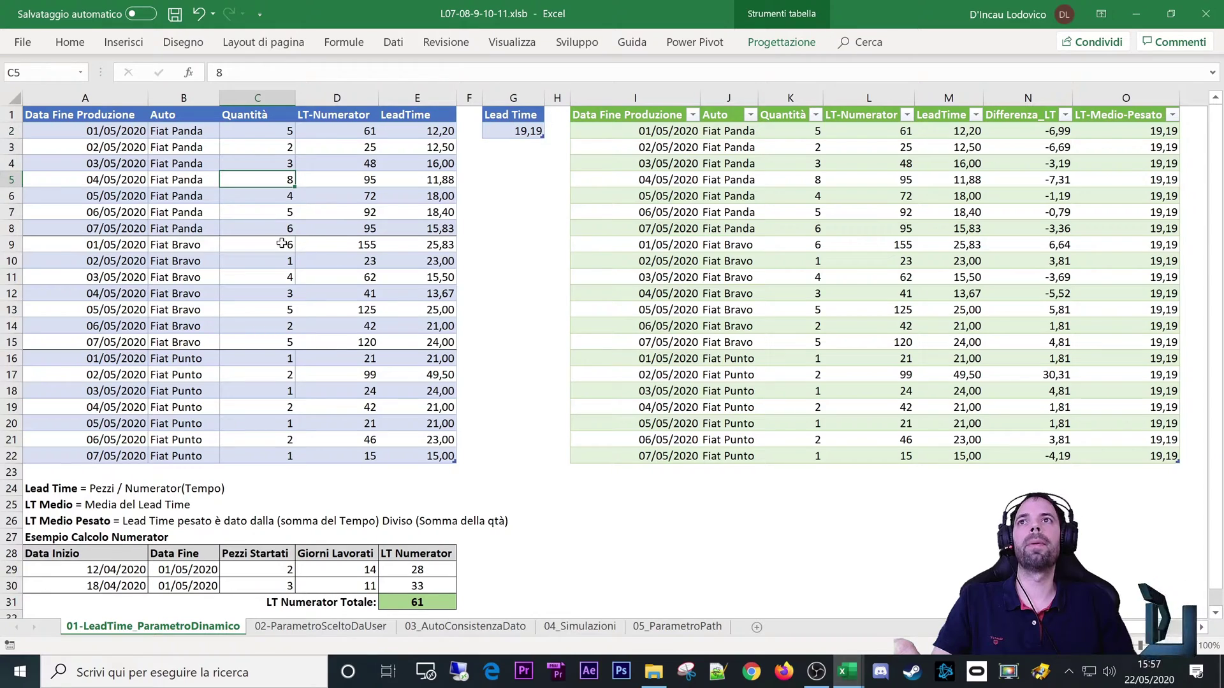
left_click_drag(281, 243, 262, 217)
left_click(262, 176)
left_click(345, 191)
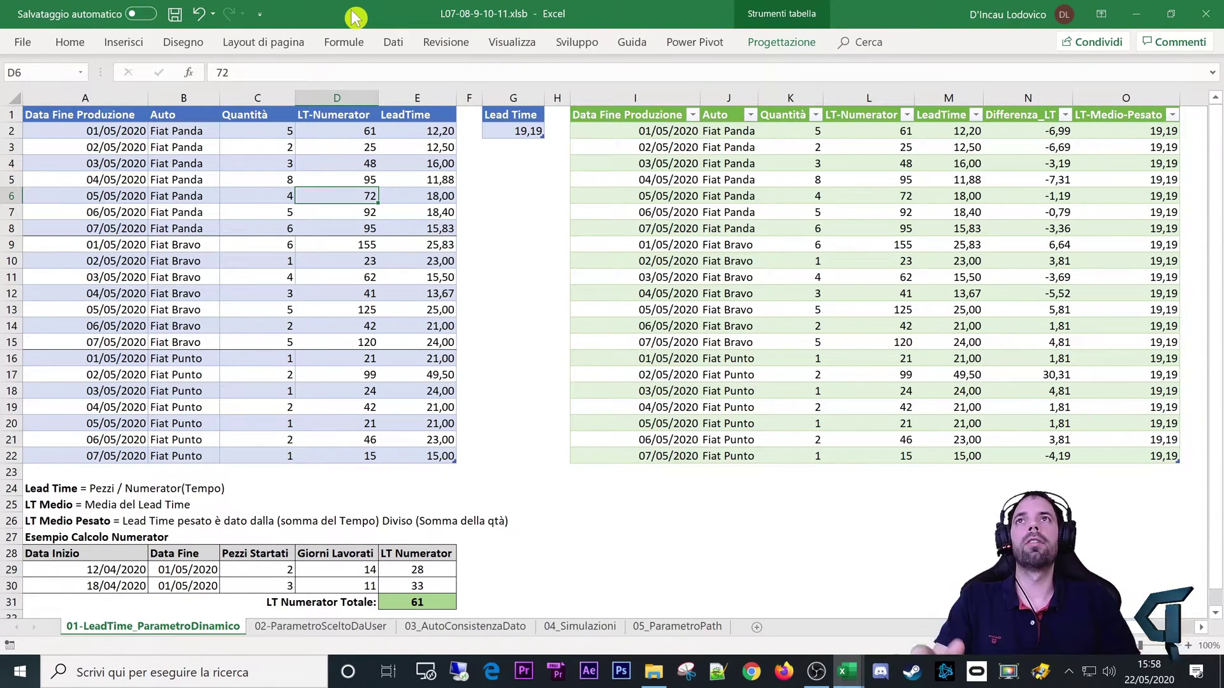
left_click(69, 125)
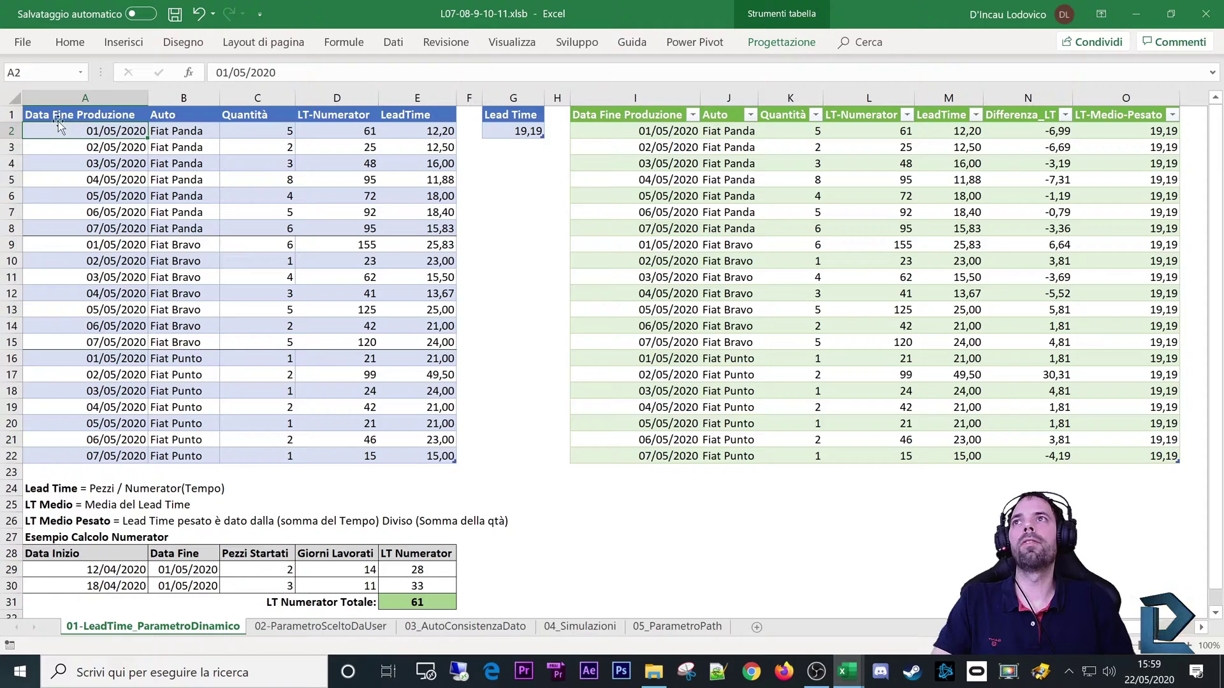
Step: With a source-table cell selected, launch the Power Query editor from Dati > Recupera dati
left_click(57, 118)
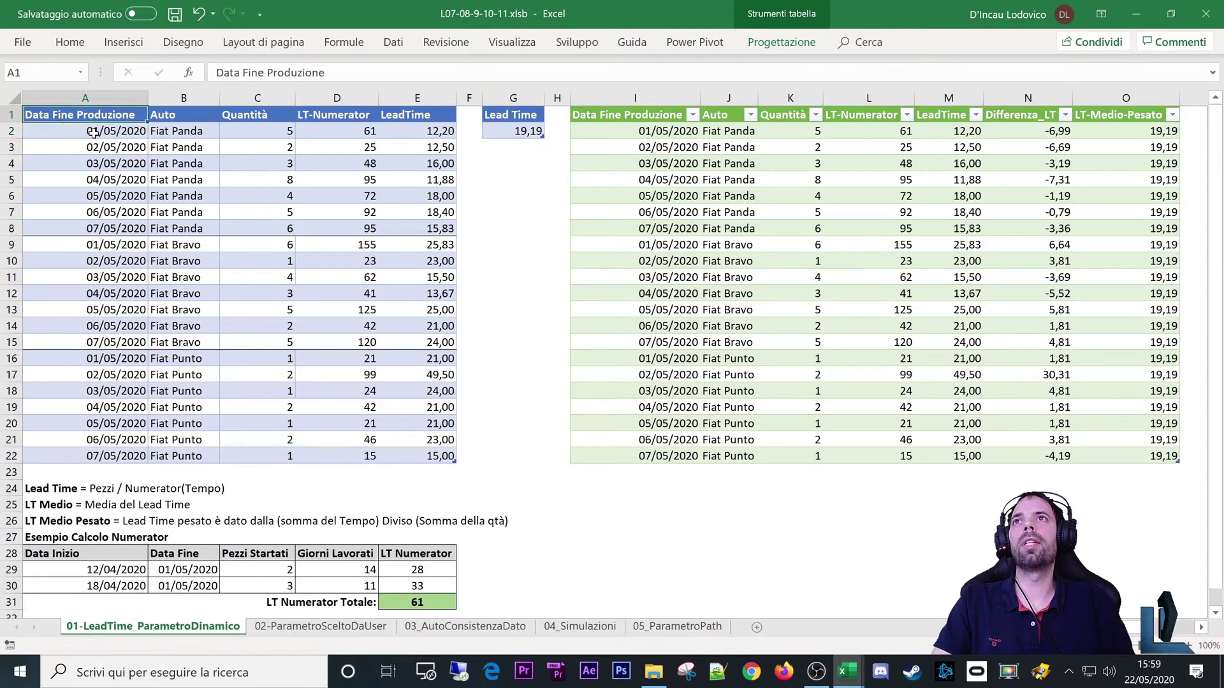
left_click(394, 44)
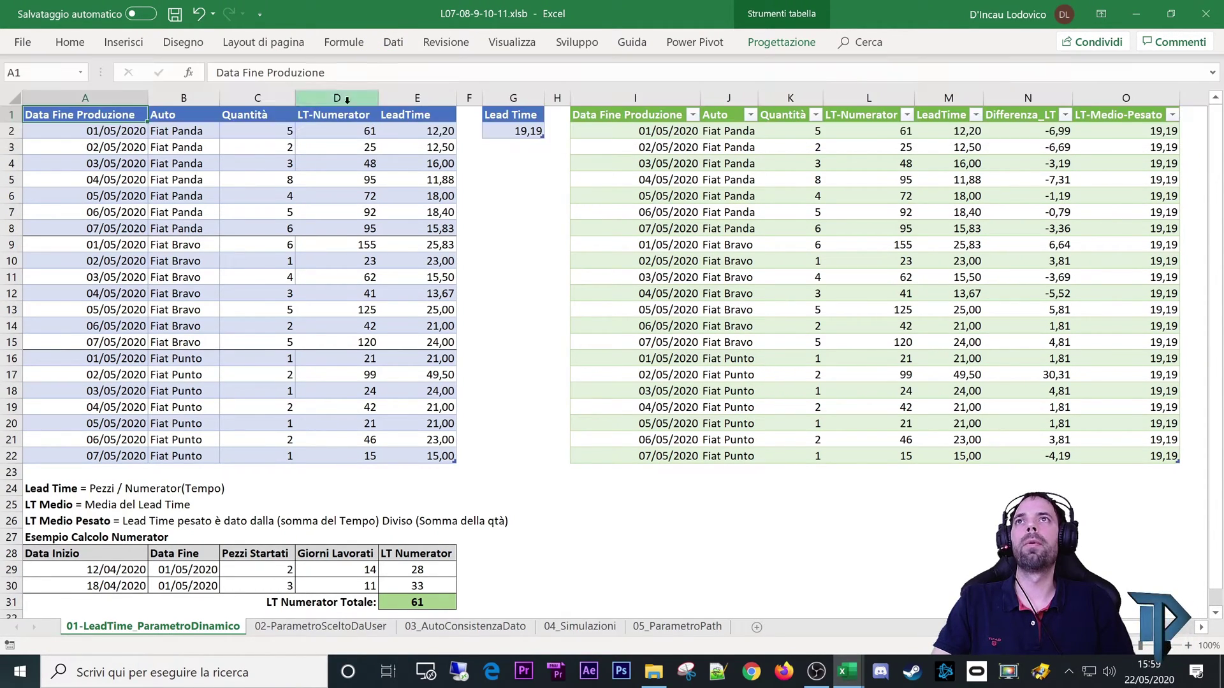
left_click(152, 217)
left_click(140, 183)
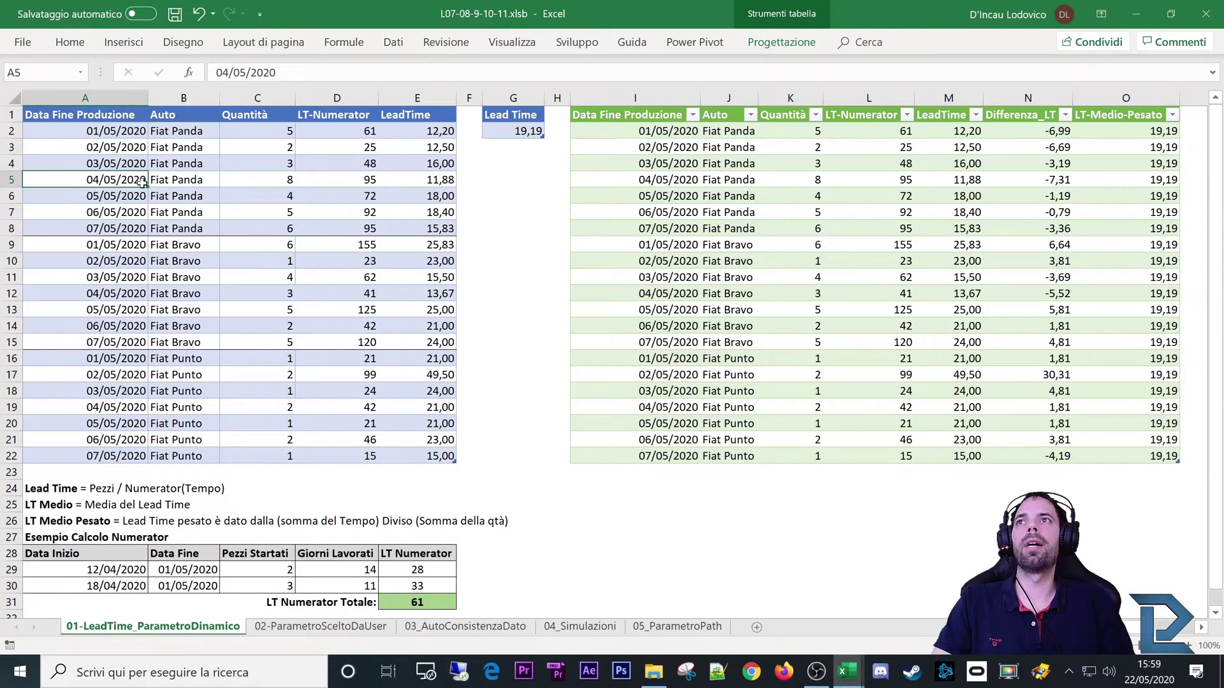
left_click(393, 43)
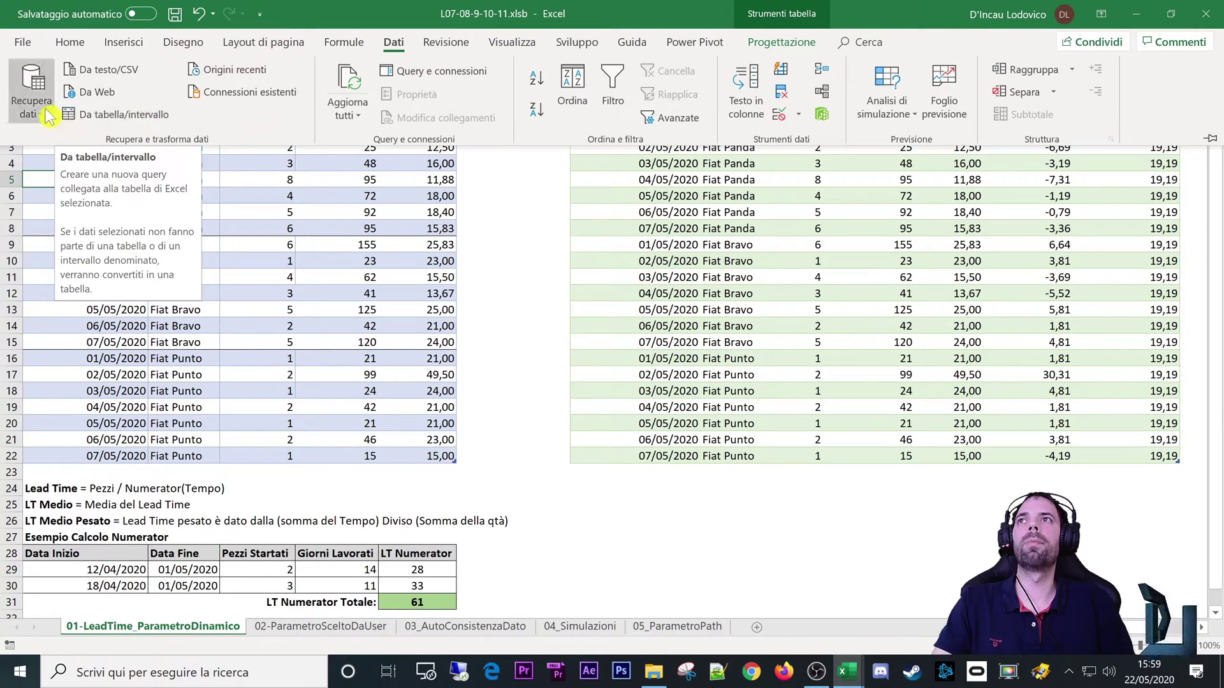
left_click(31, 92)
left_click(74, 379)
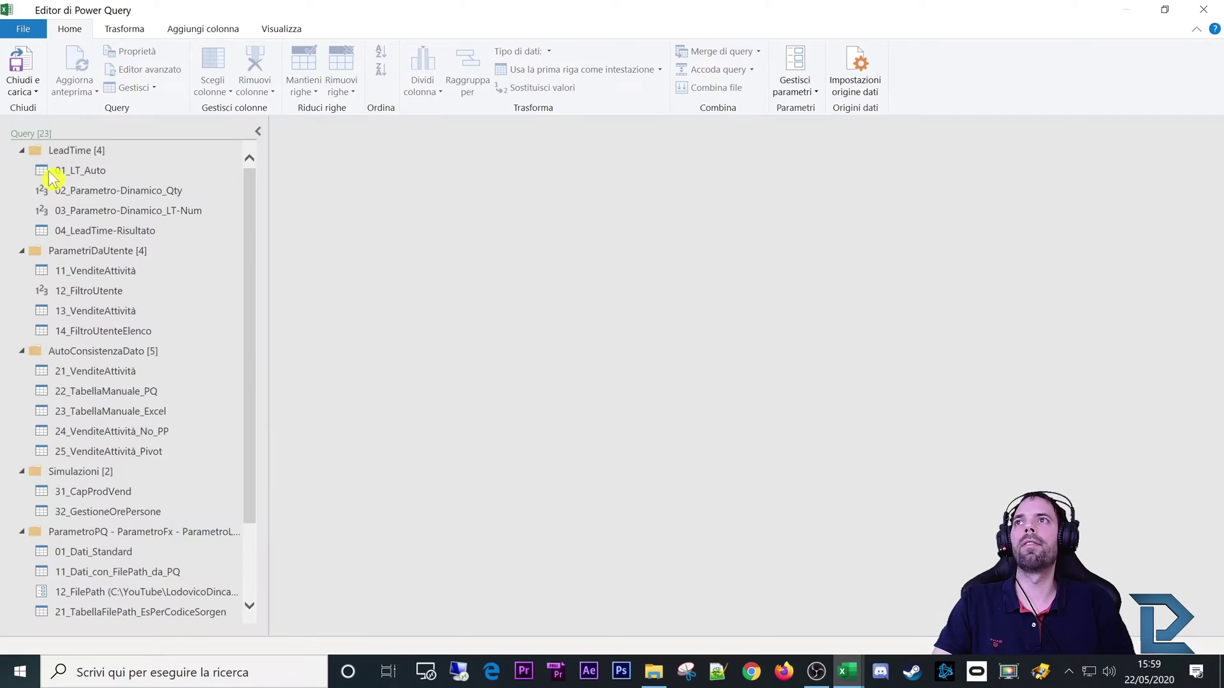
left_click(21, 250)
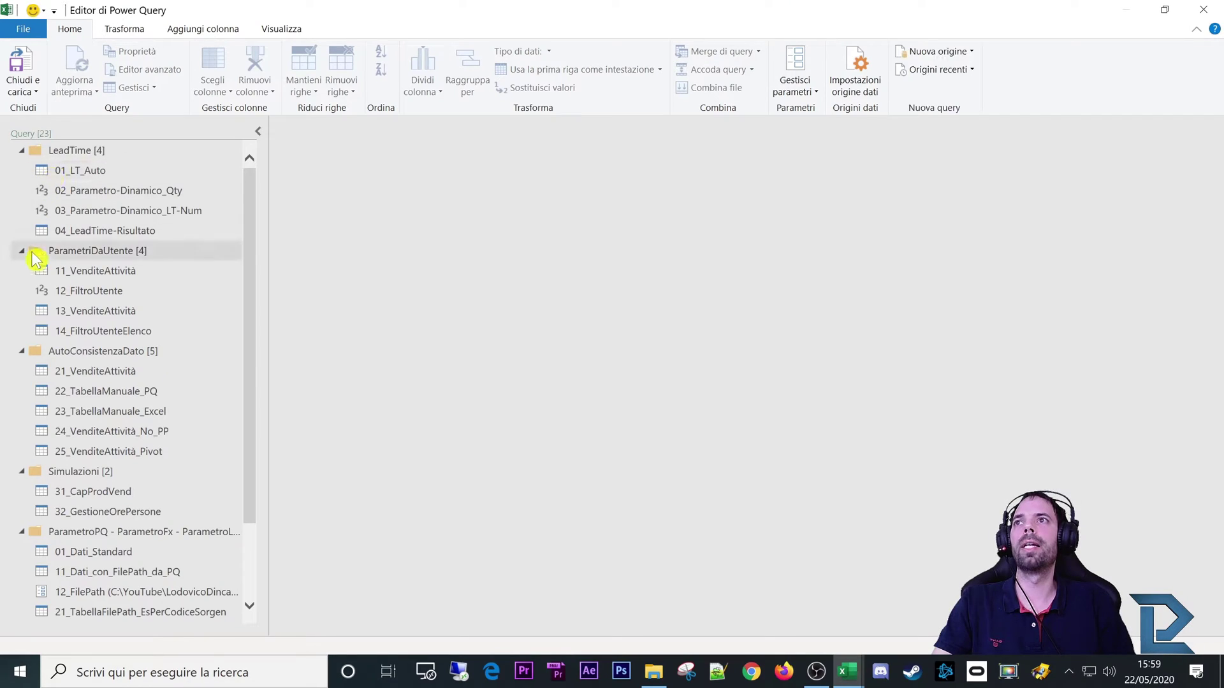
left_click(21, 250)
left_click(21, 270)
left_click(21, 290)
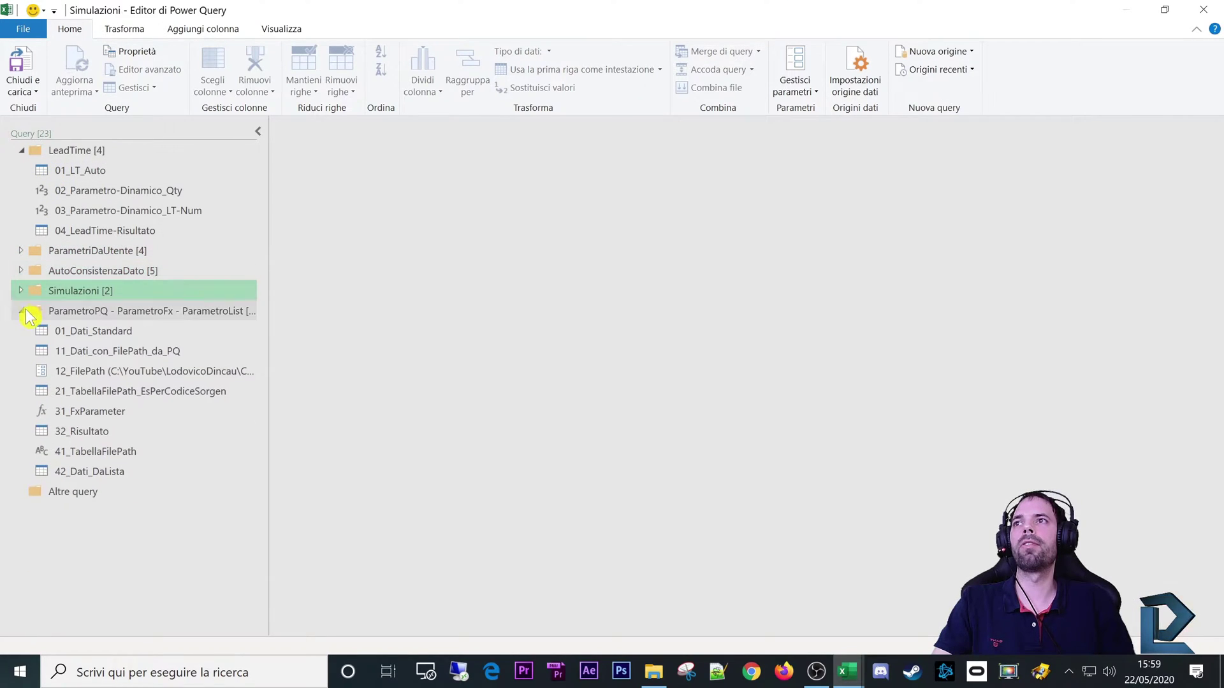
left_click(21, 310)
left_click(76, 178)
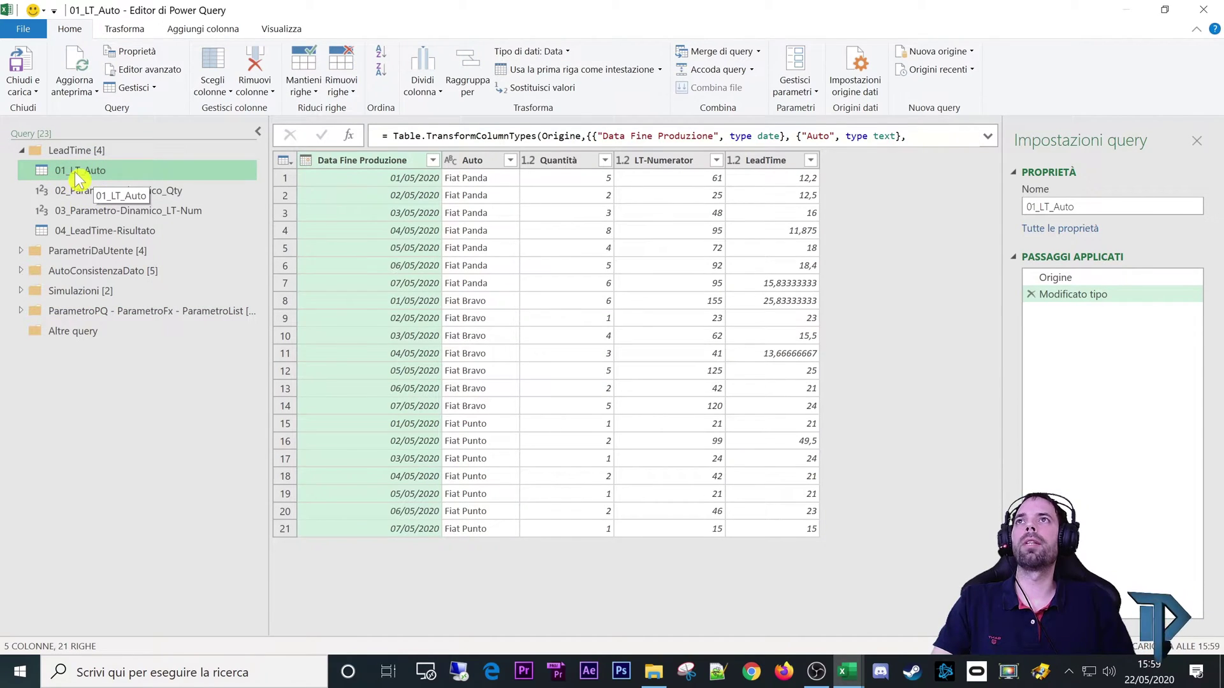
mouse_move(342, 10)
left_mouse_down()
mouse_move(730, 82)
mouse_move(465, 79)
left_mouse_up()
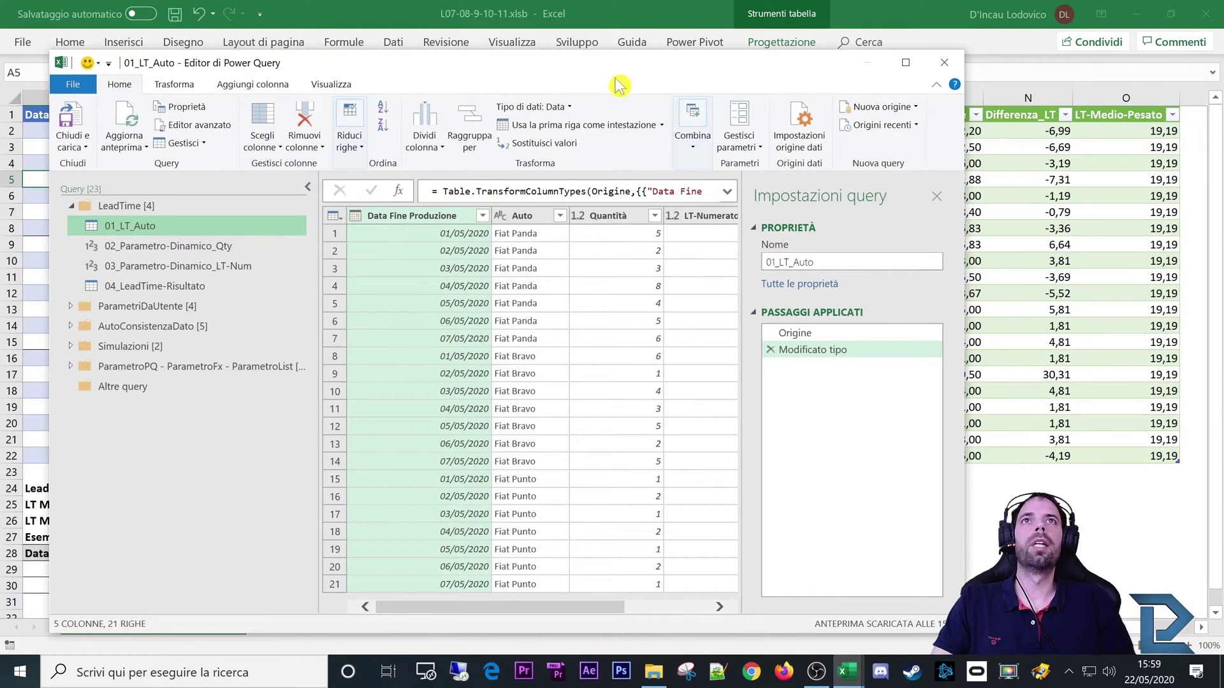
double_click(616, 81)
left_click(1087, 306)
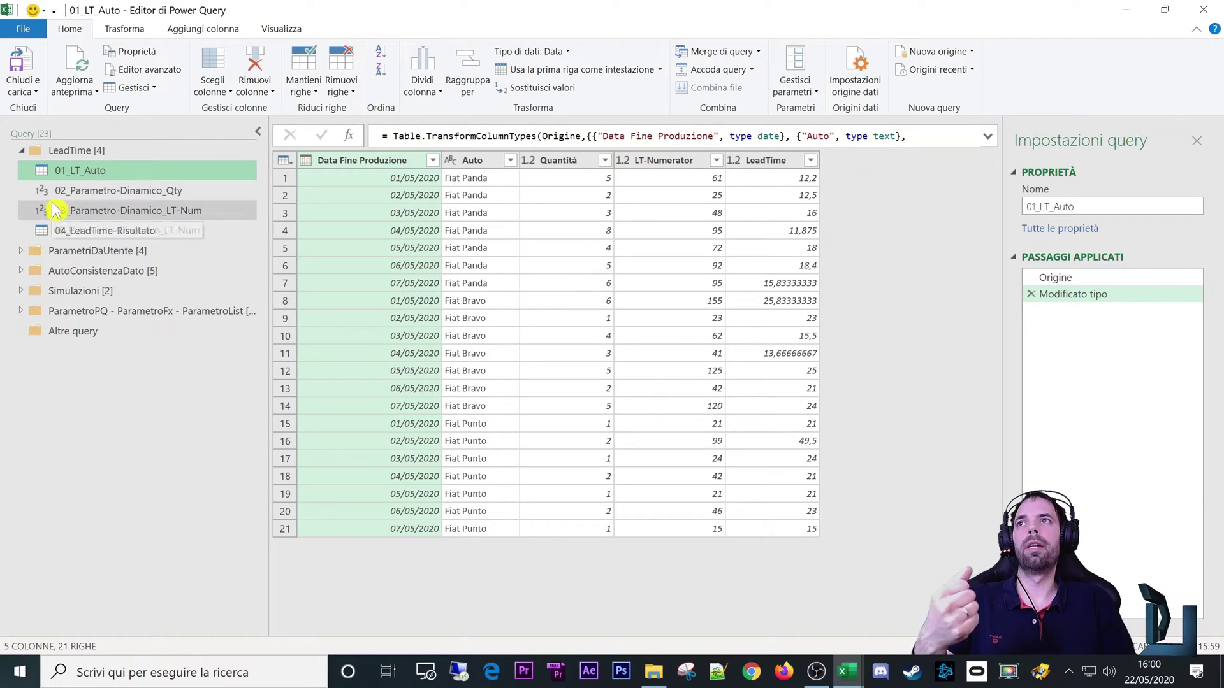
Step: Create a reference to 01_LT_Auto and rename the new query ParametroDinamico_Qty
right_click(78, 176)
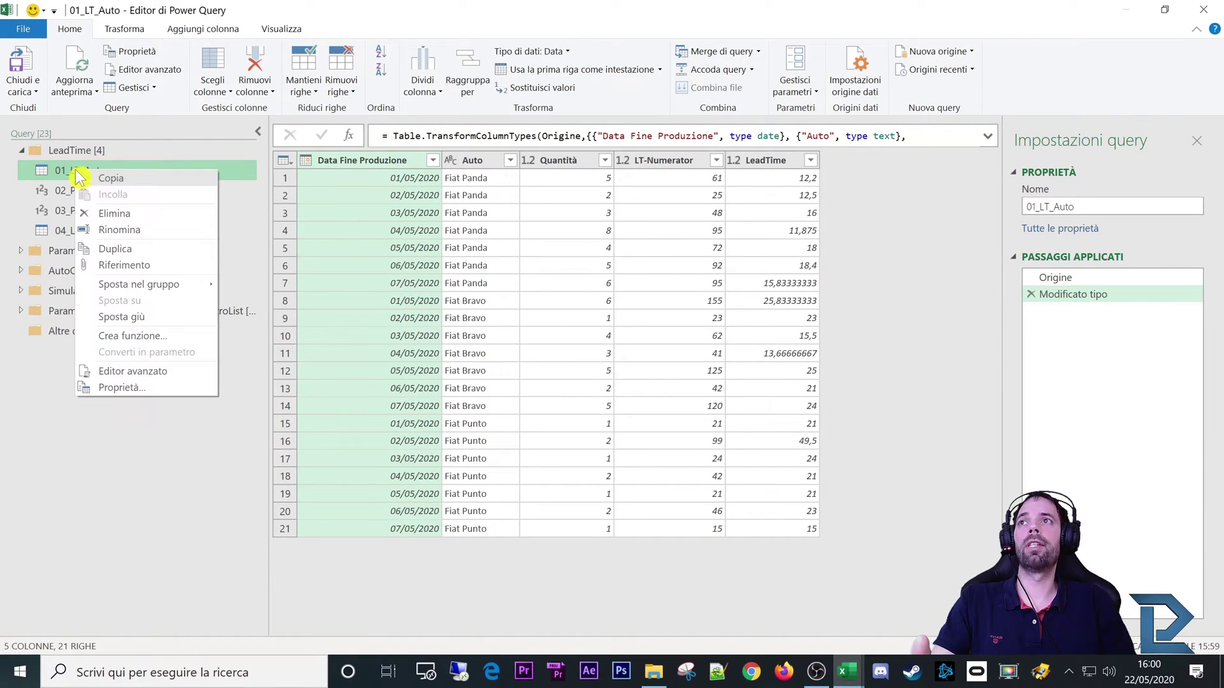
left_click(120, 266)
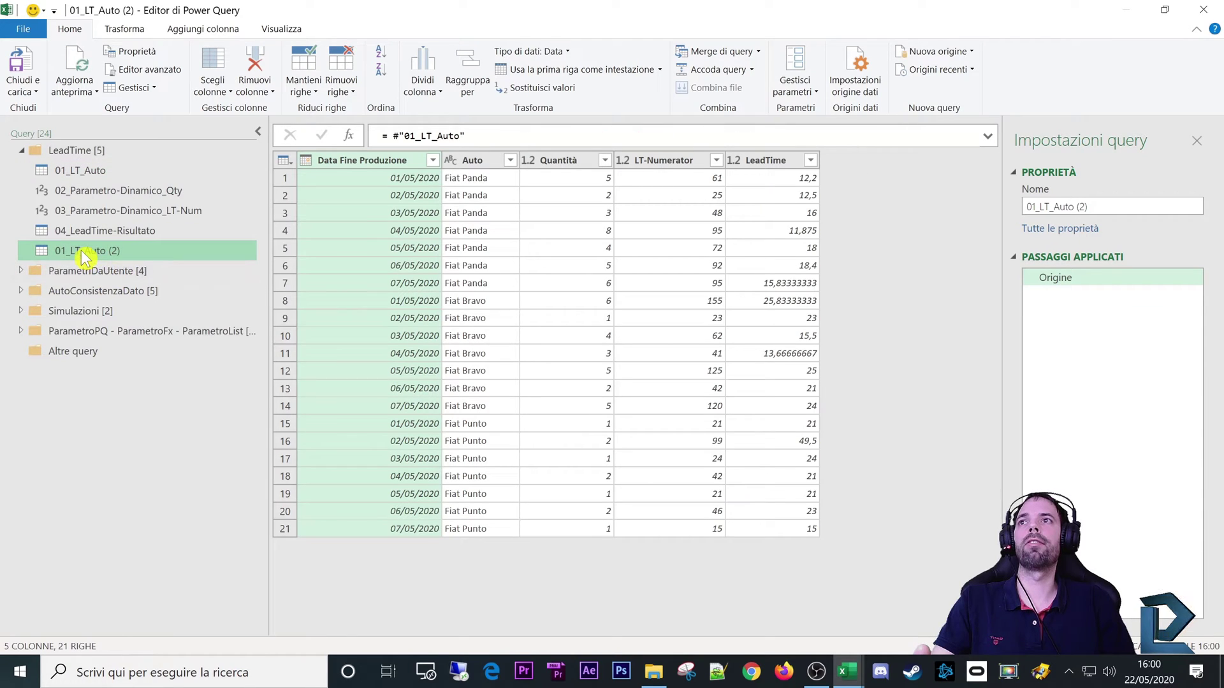
left_click_drag(82, 251, 83, 258)
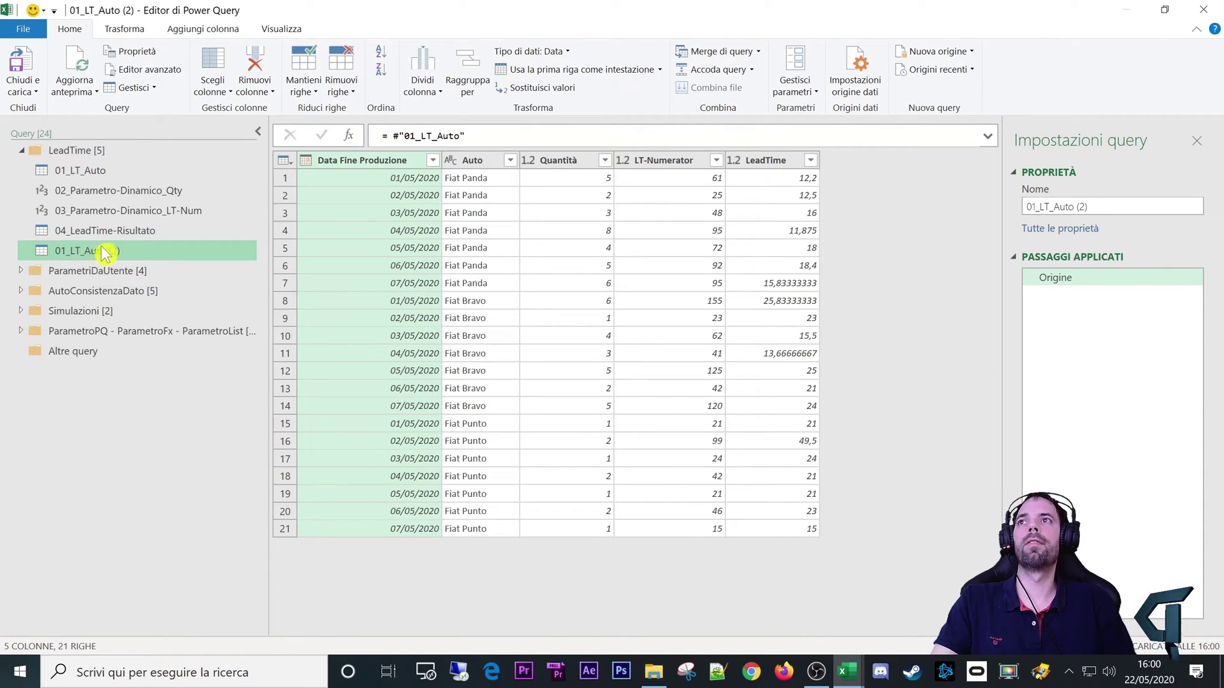
double_click(80, 252)
type("Parame")
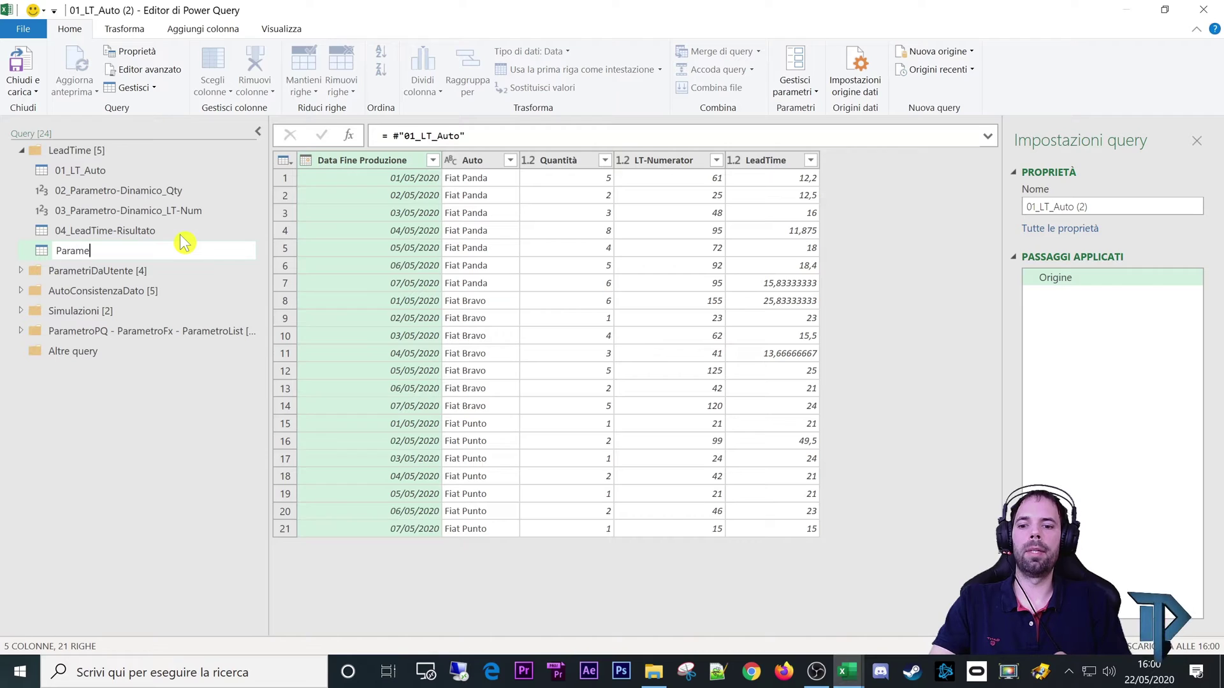
type("troDinamico")
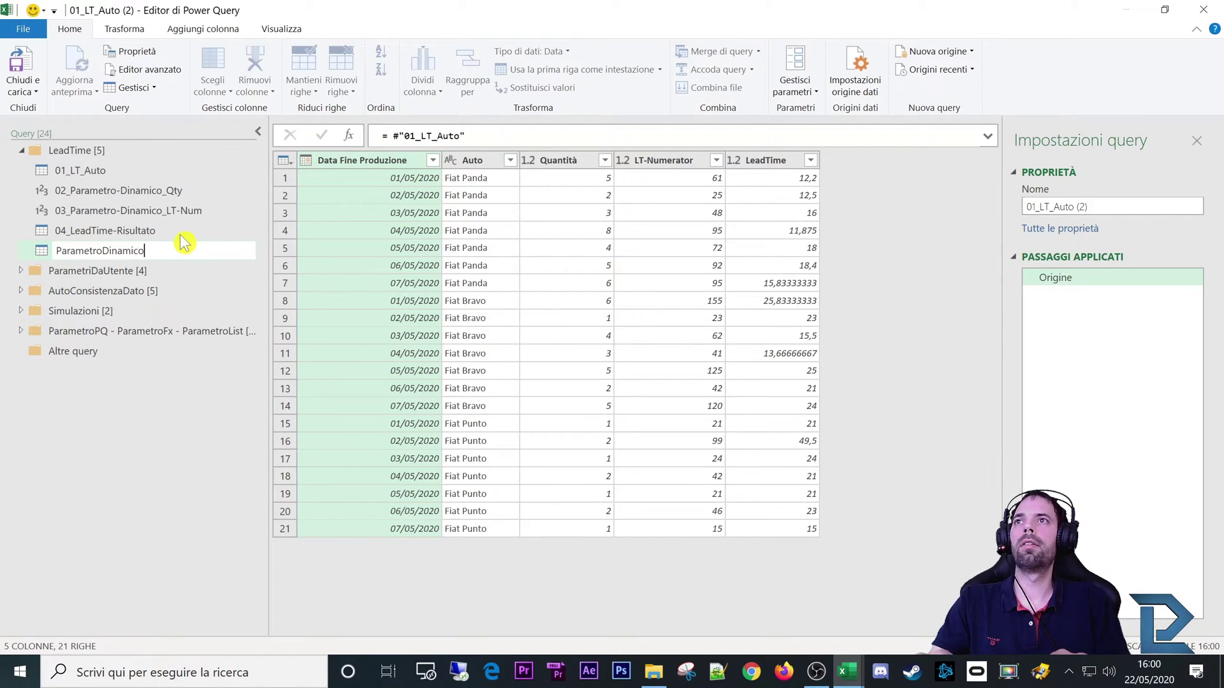
type("_Qty")
key("Return")
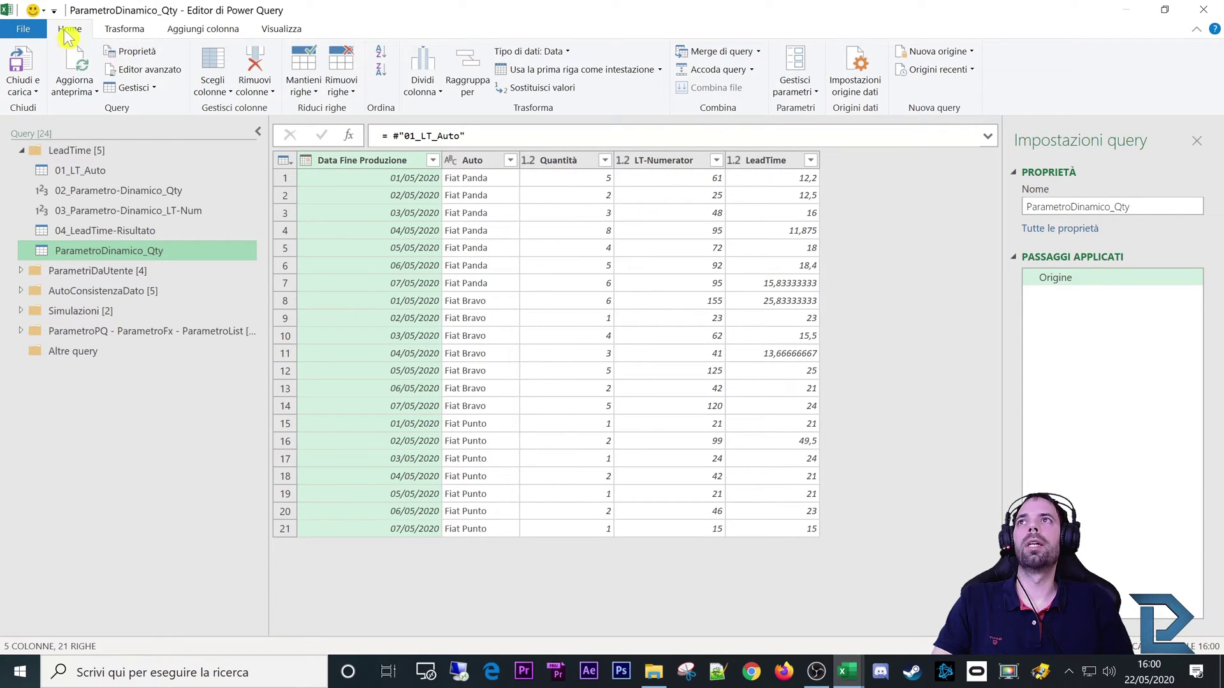
Step: Group ParametroDinamico_Qty with no grouping column into one Qty column summing Quantità
left_click(74, 64)
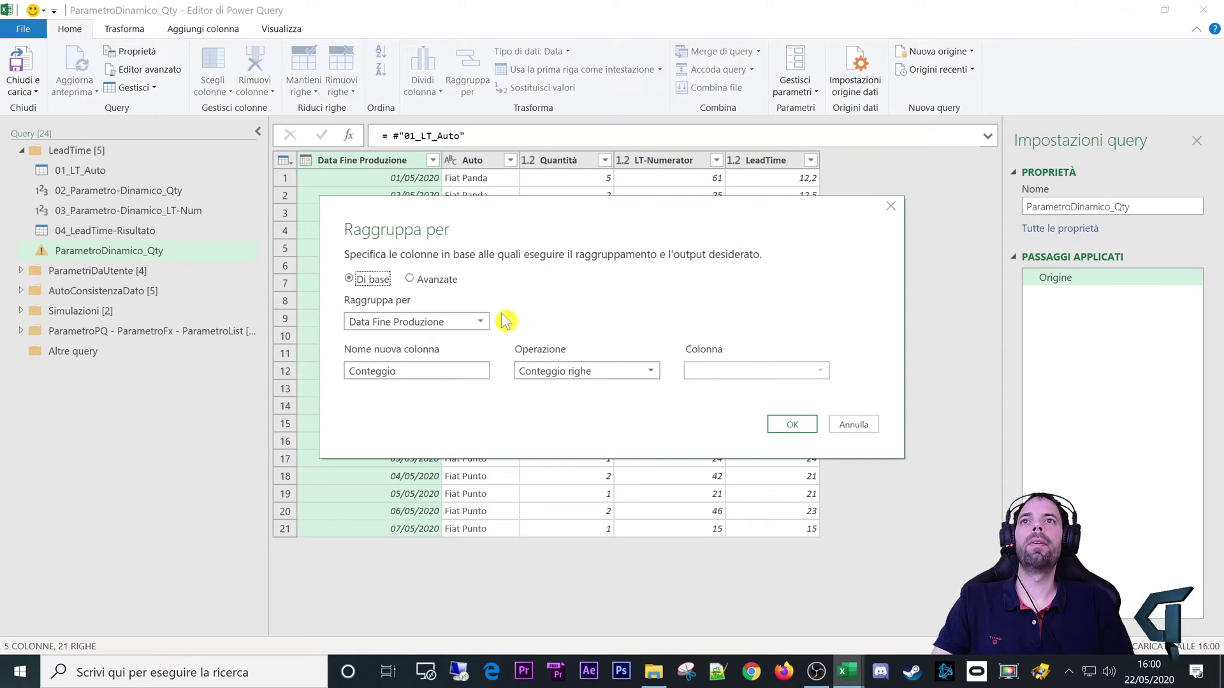
left_click(434, 322)
left_click(431, 320)
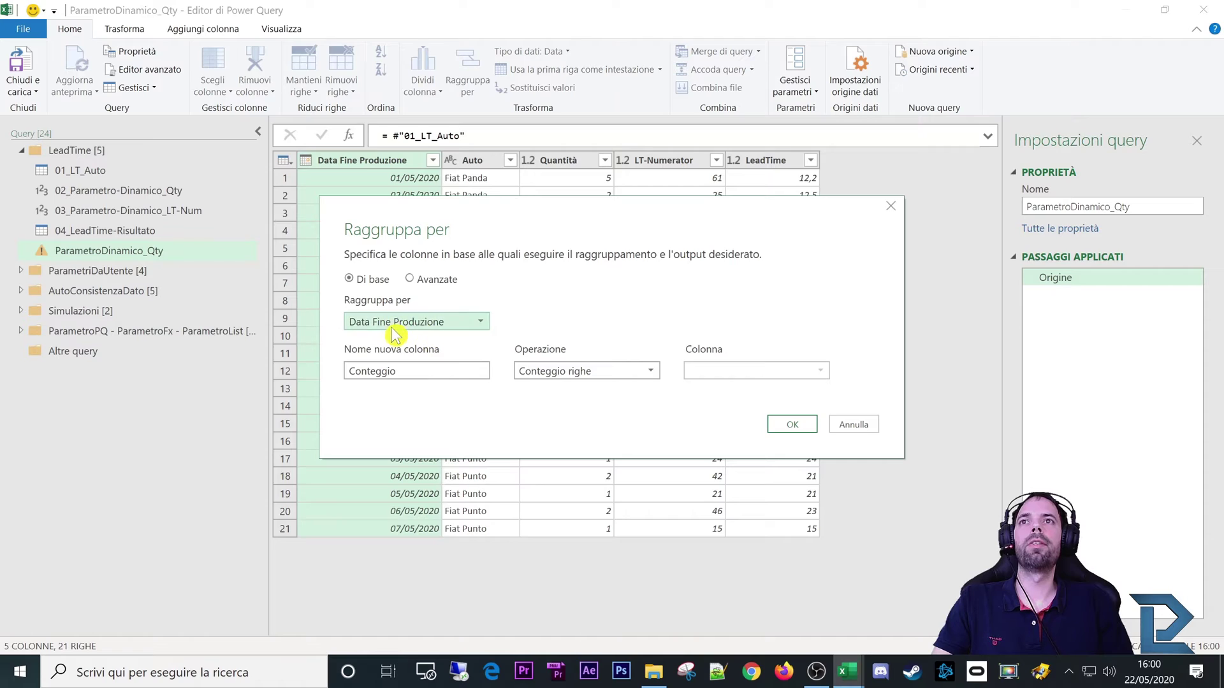
left_click(409, 281)
left_click(503, 323)
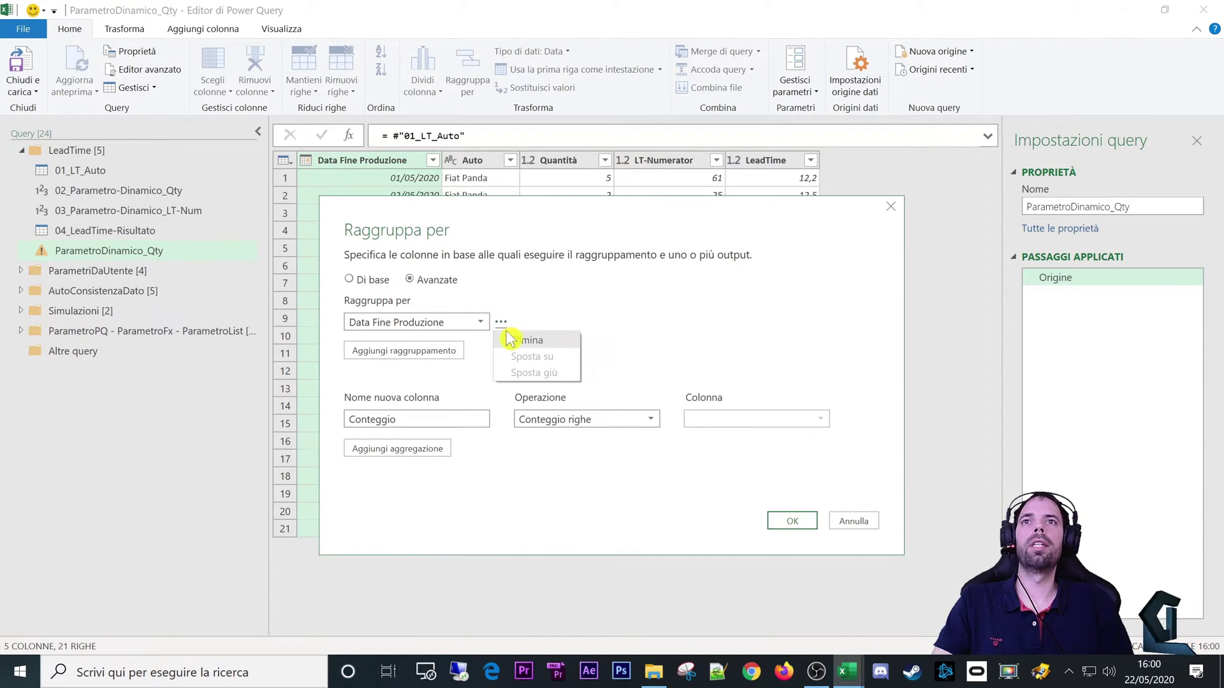
left_click(516, 339)
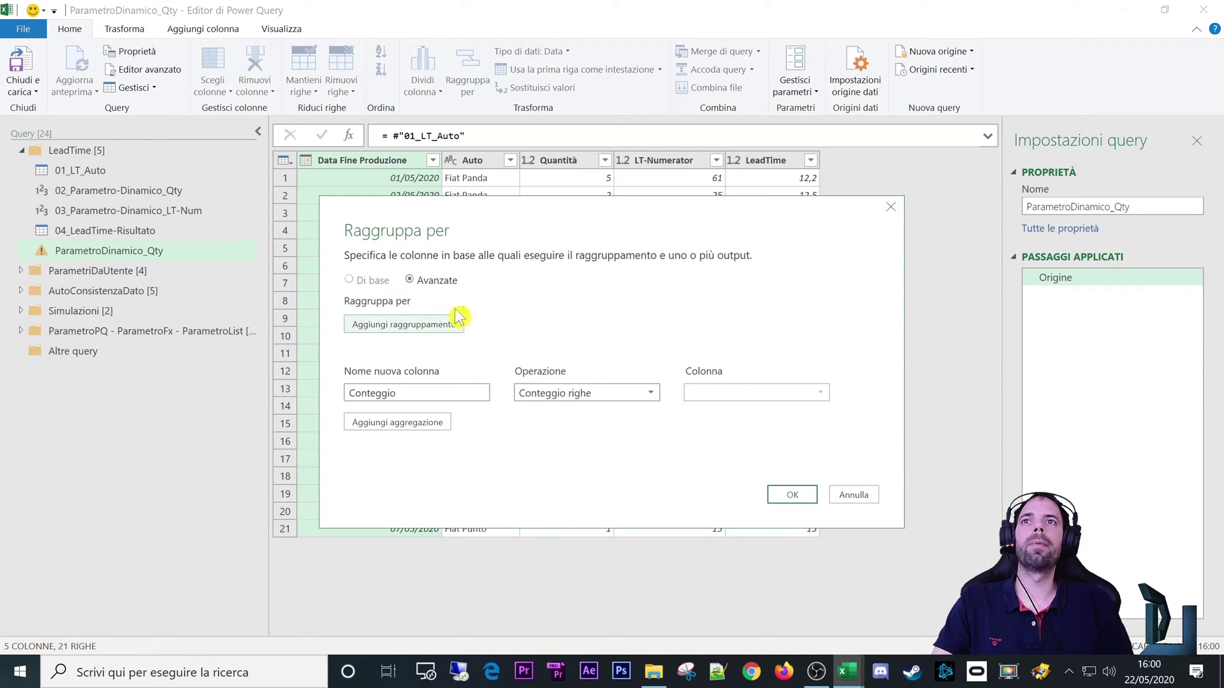
key("Tab")
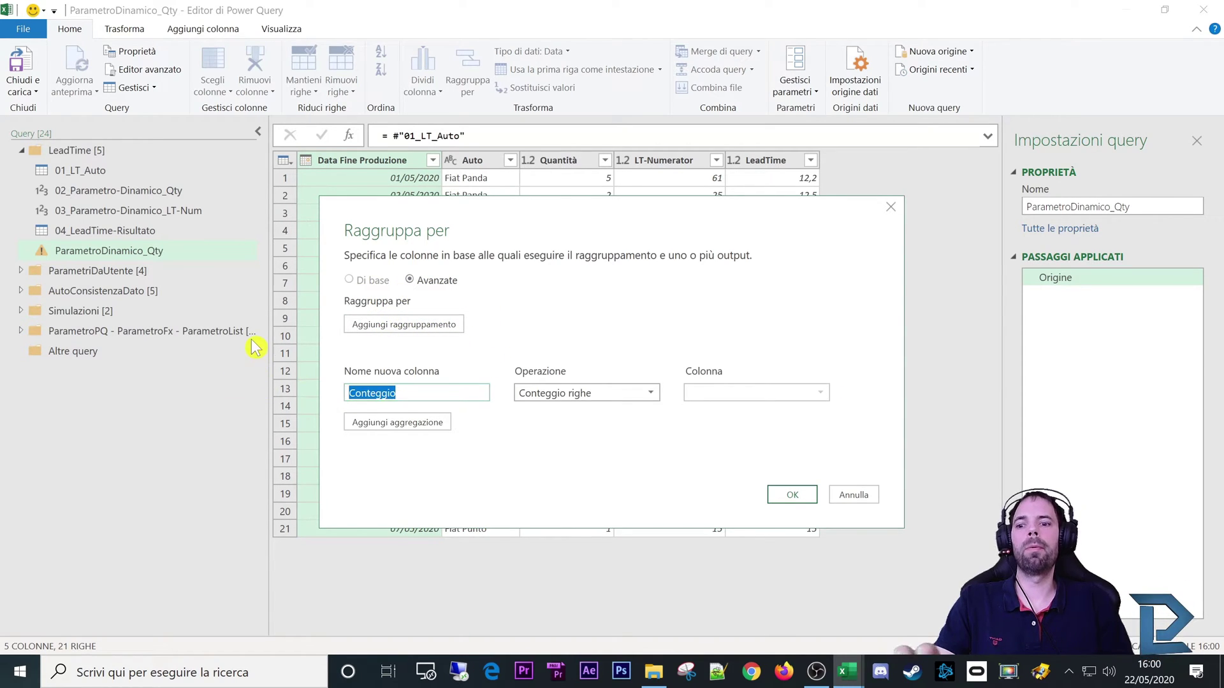
type("Qty")
left_click(579, 393)
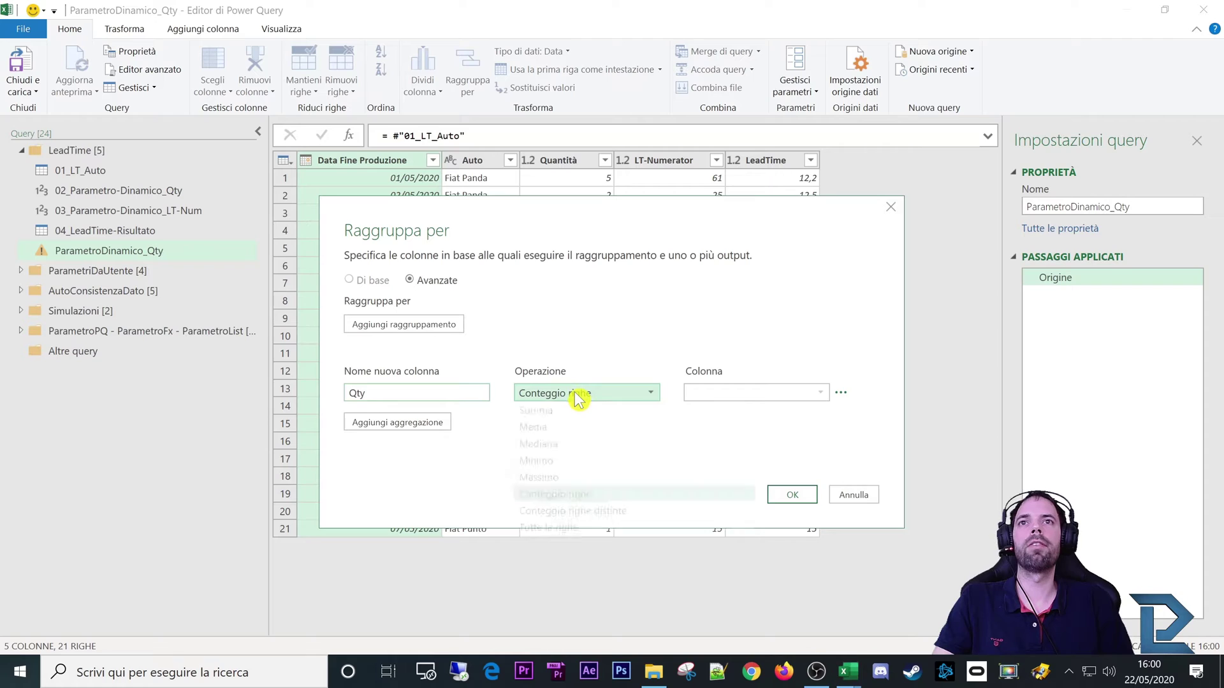
left_click(568, 411)
left_click(727, 395)
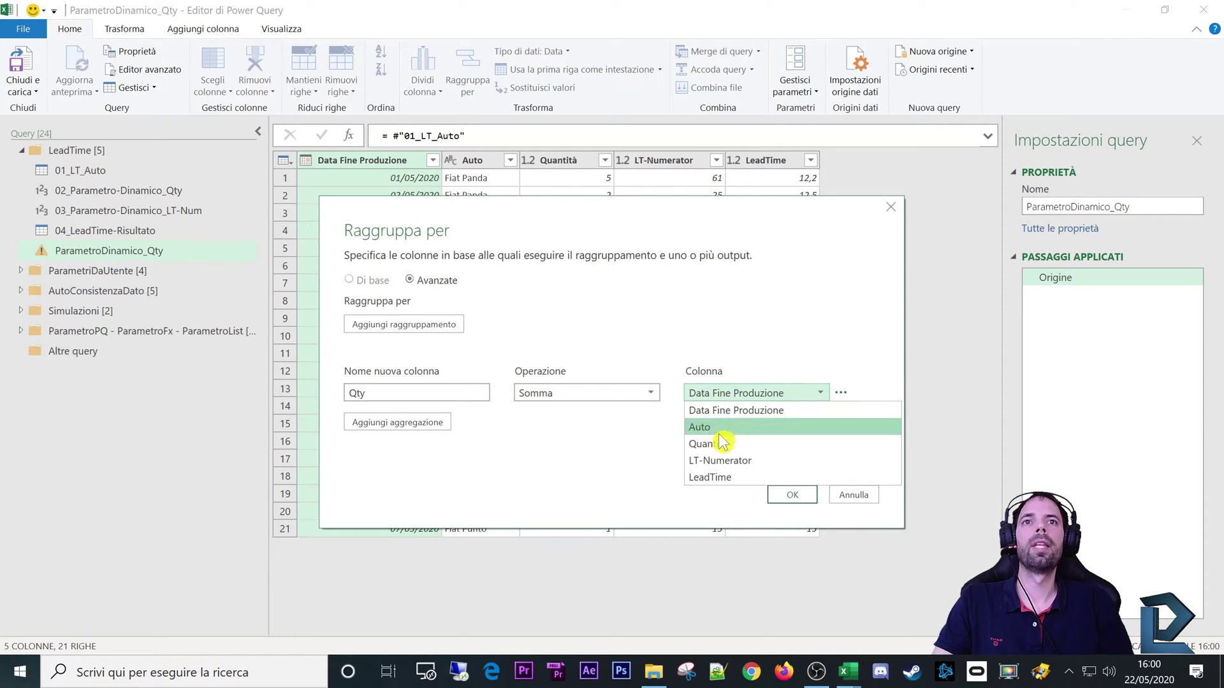
left_click(711, 445)
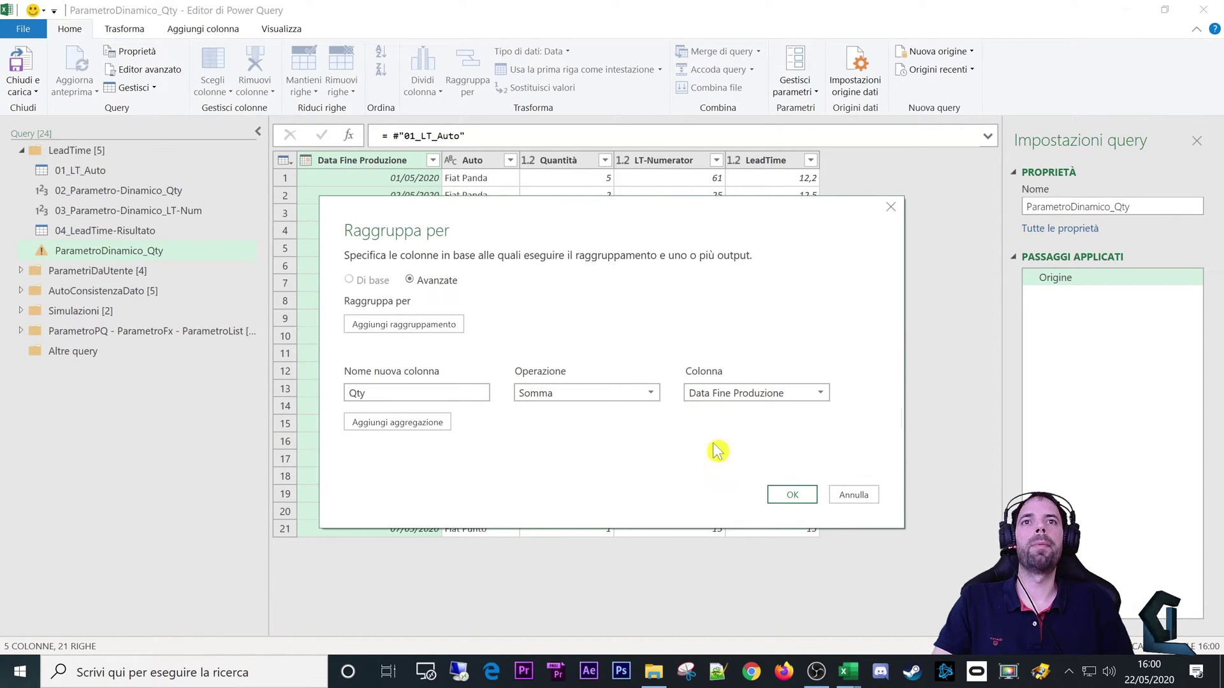
left_click(792, 497)
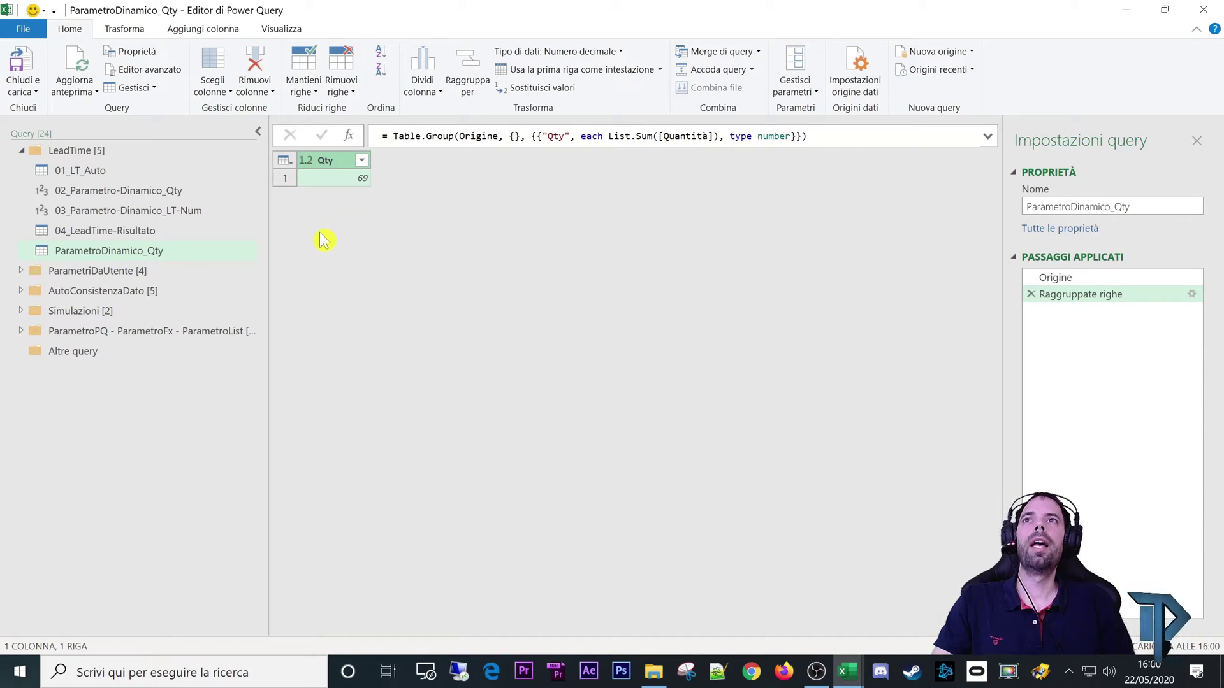
Step: Check the Qty total of 69 against the 01_LT_Auto source query
left_click(336, 182)
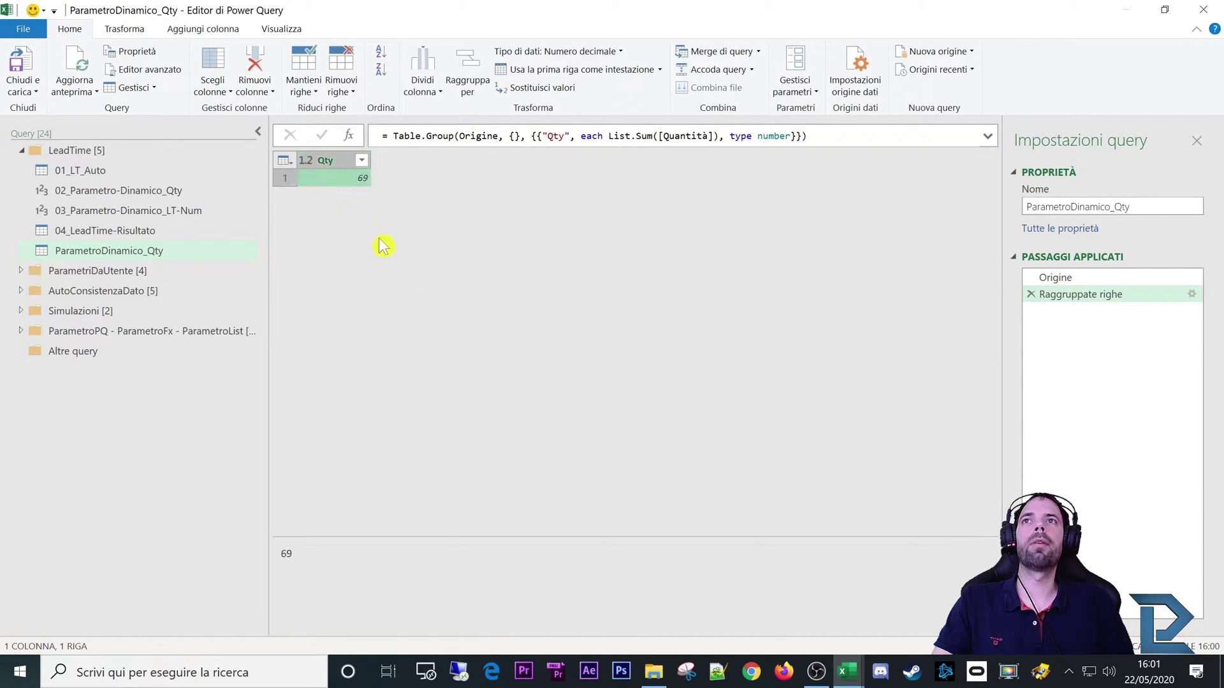
left_click(77, 170)
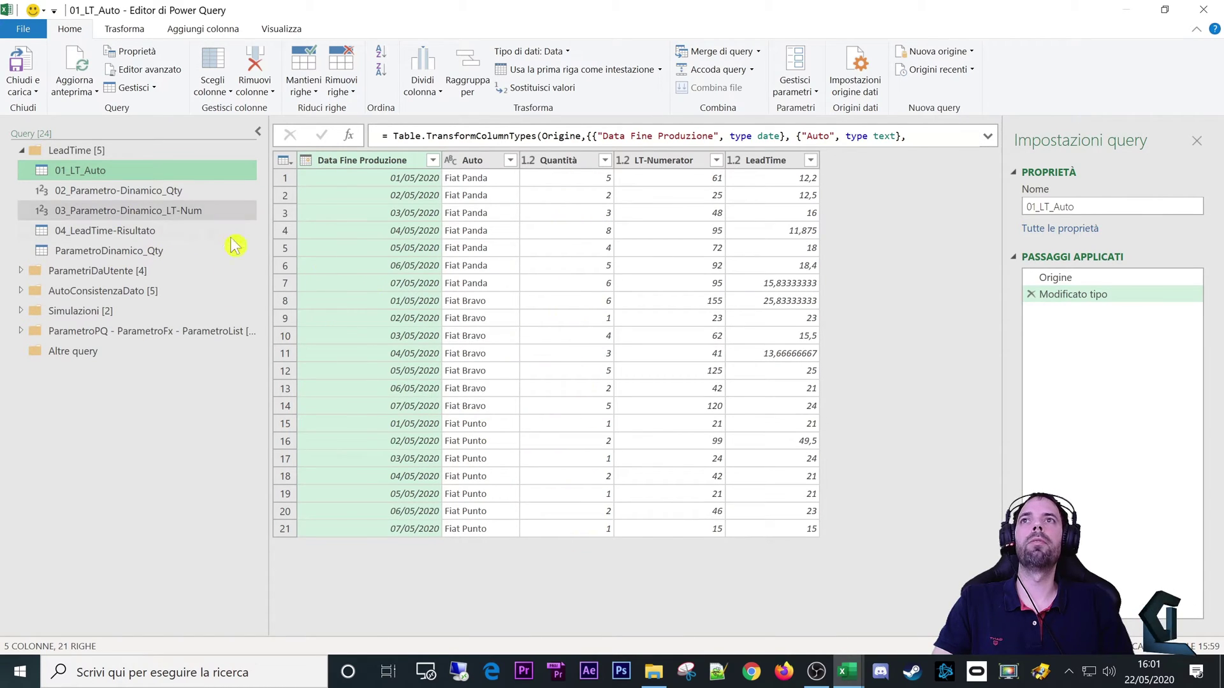
left_click(129, 254)
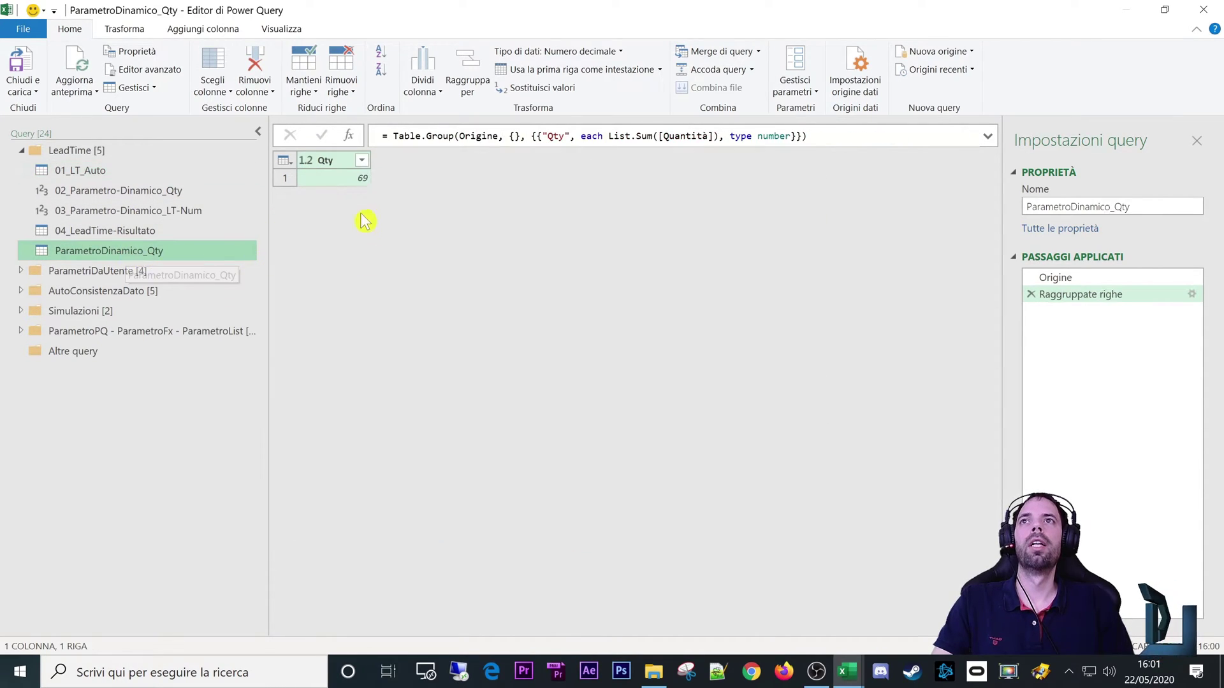
left_click(356, 185)
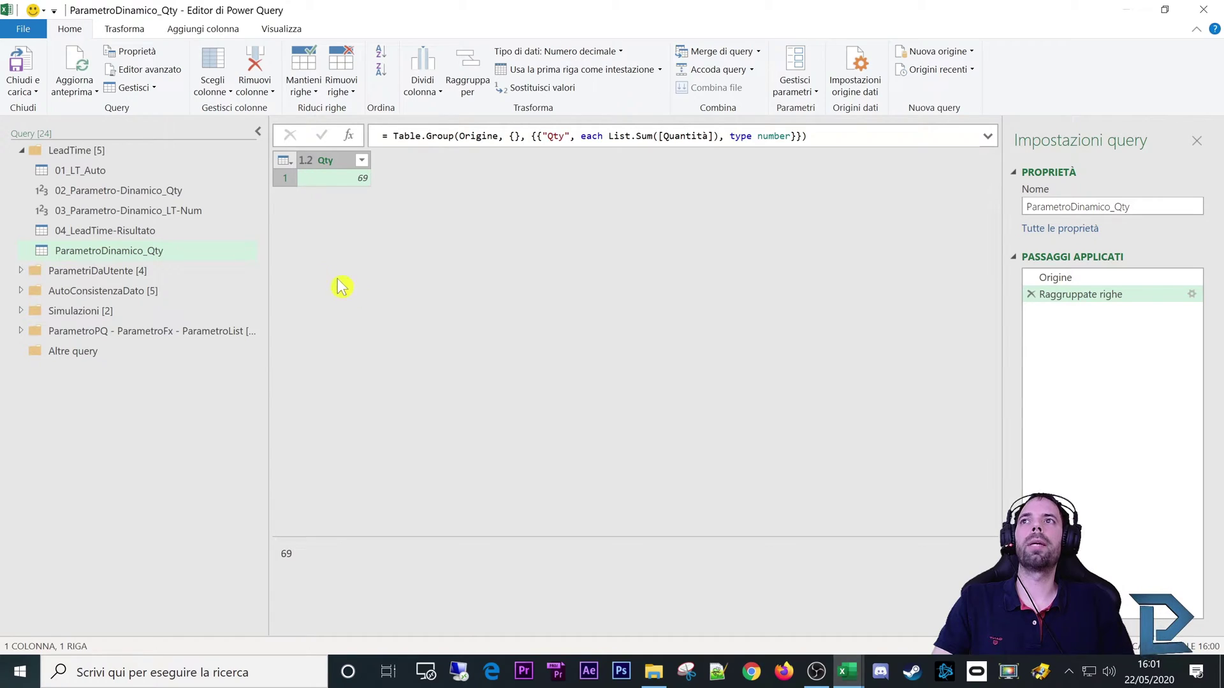
left_click(76, 170)
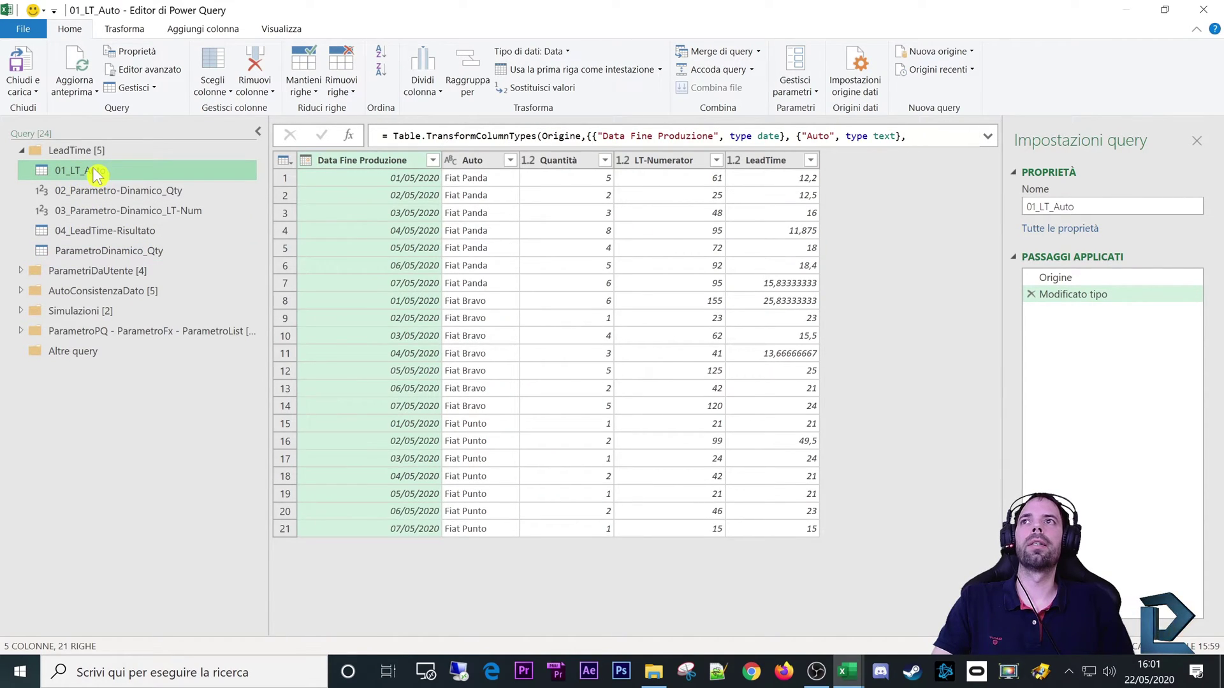
right_click(95, 174)
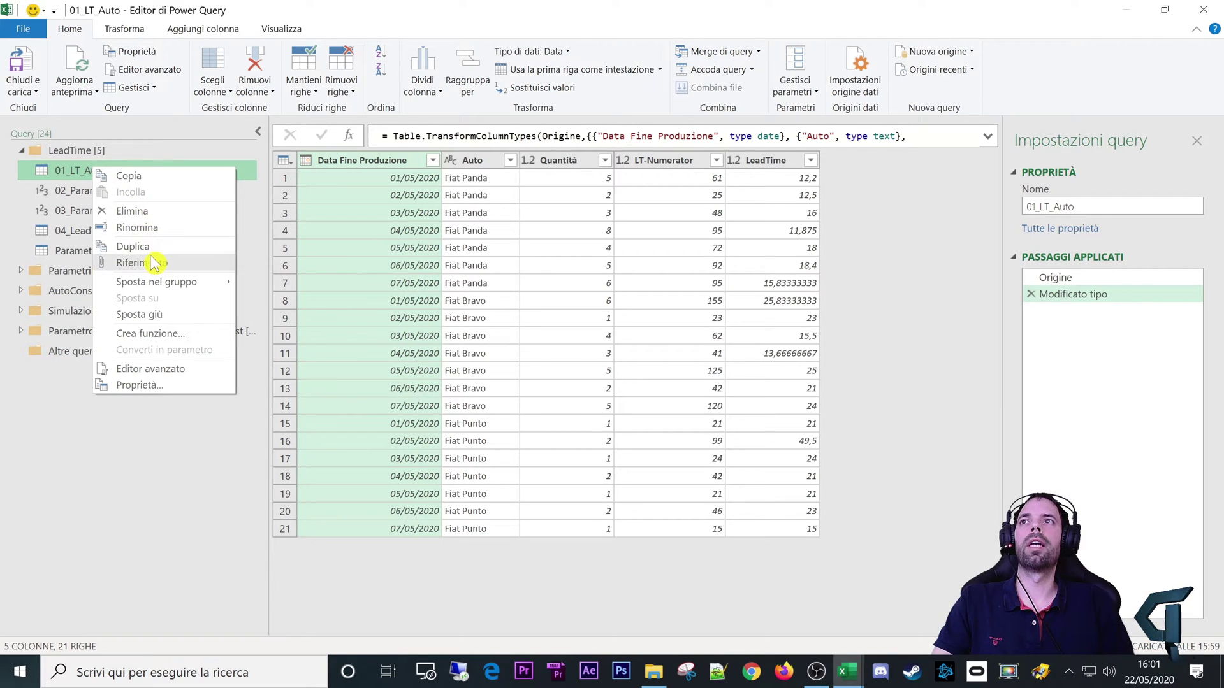
key("Escape")
left_click(79, 231)
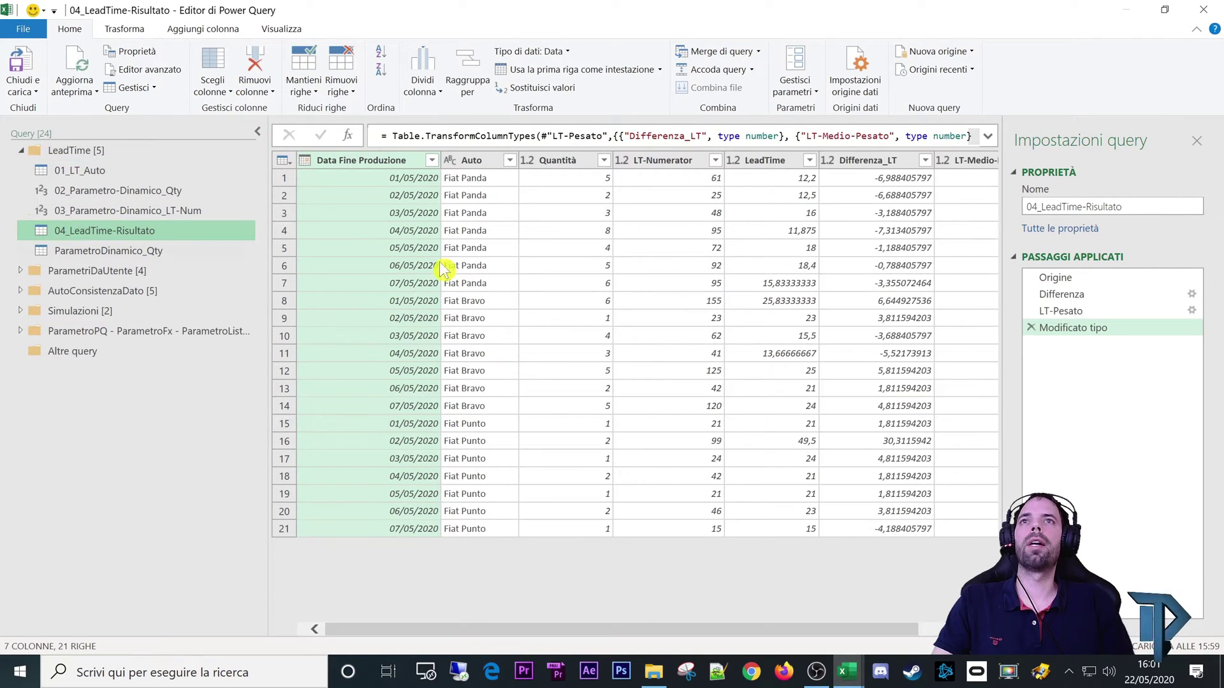
left_click(1074, 279)
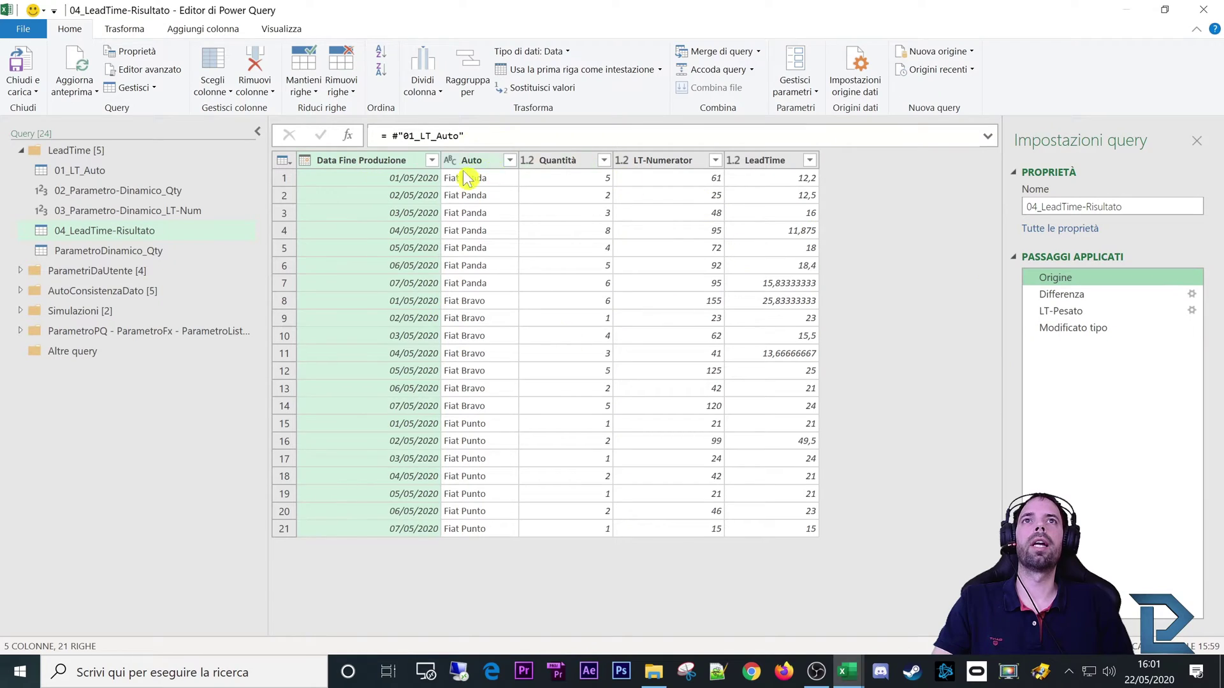
left_click(1053, 294)
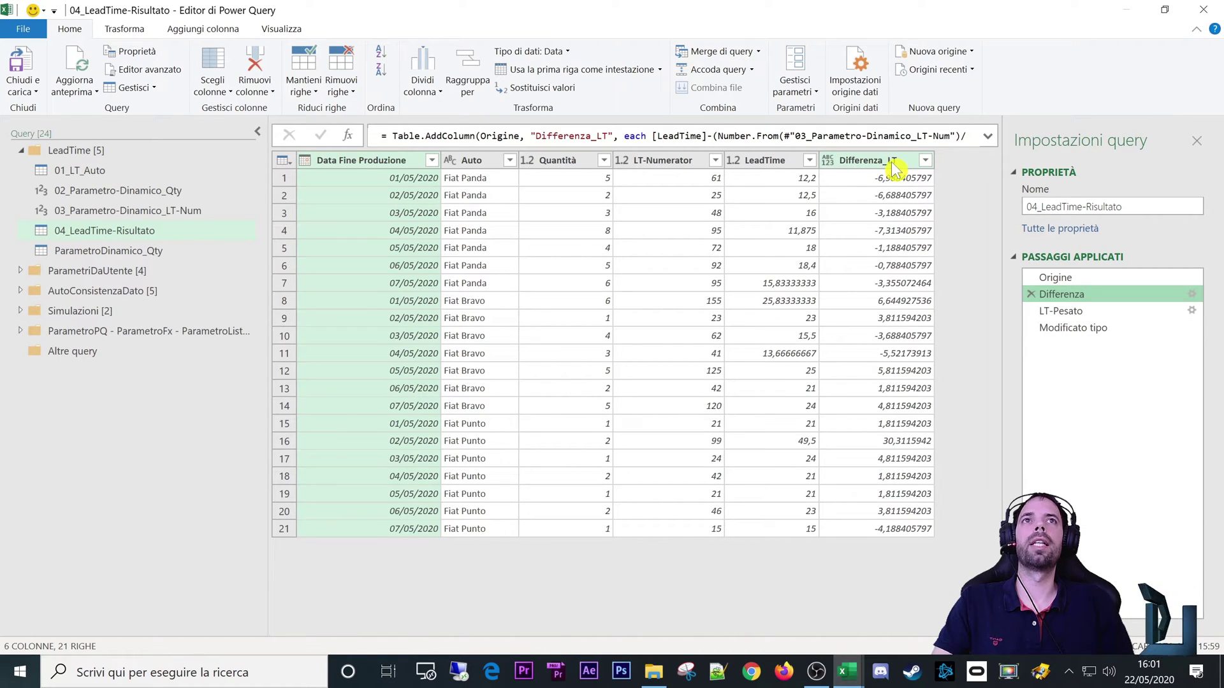
left_click(92, 210)
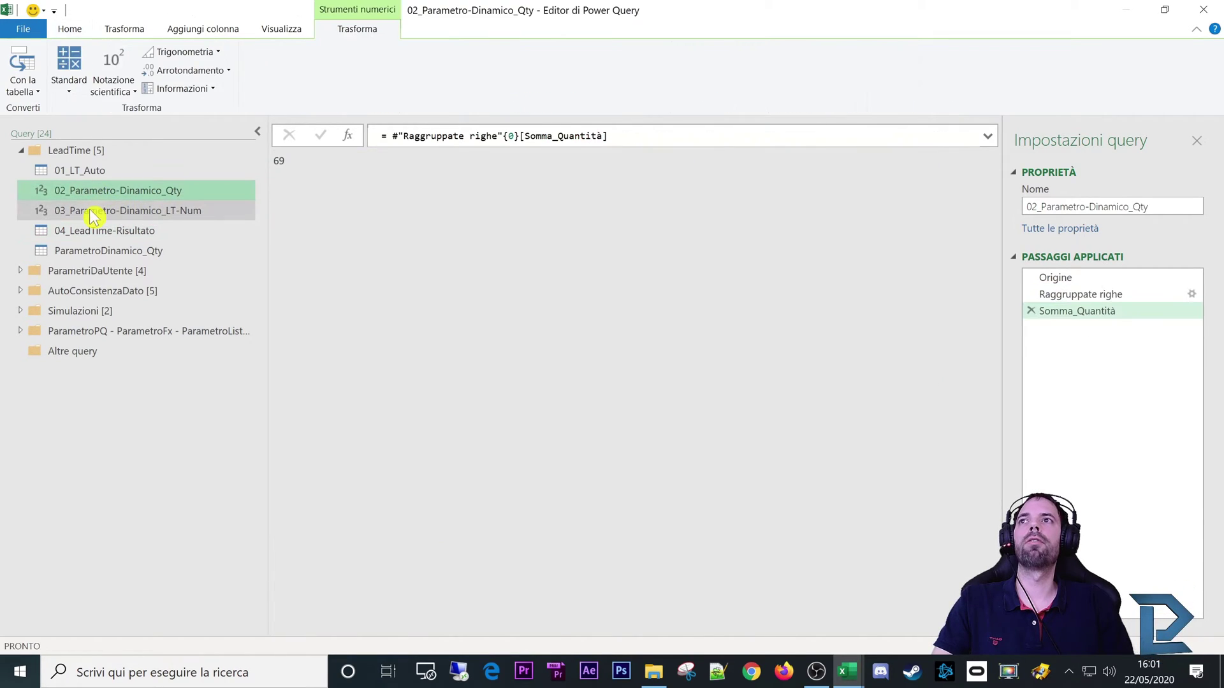
left_click(91, 190)
left_click(95, 211)
left_click(89, 231)
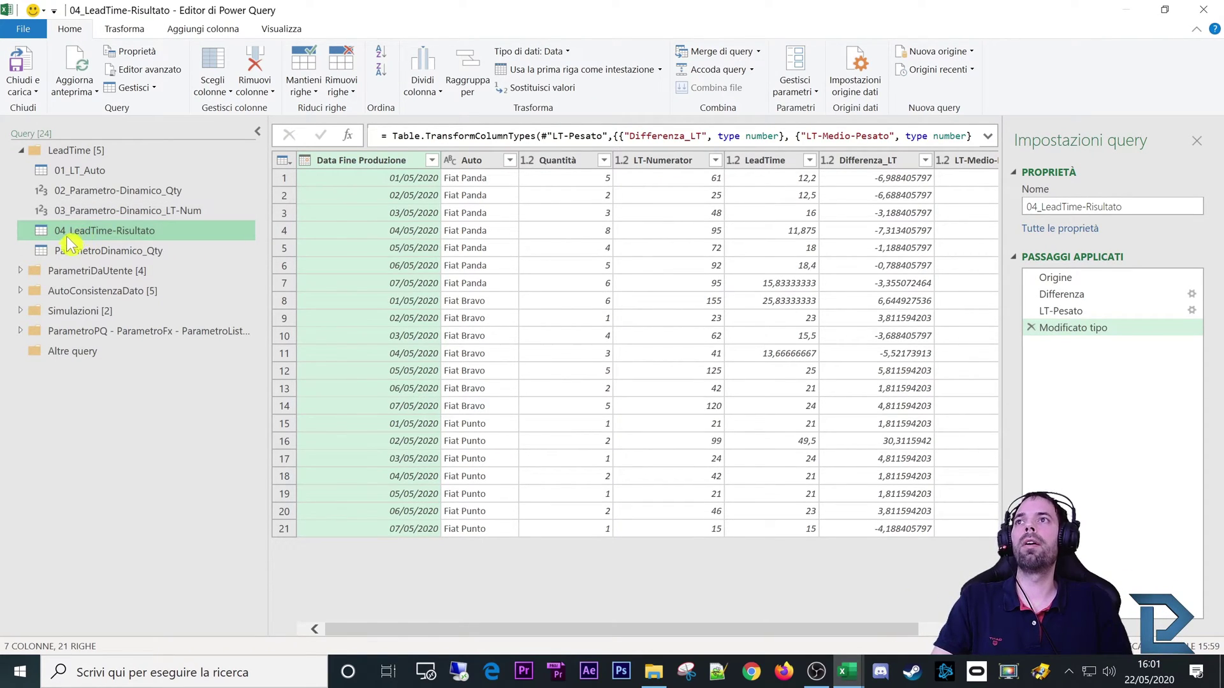
left_click(62, 253)
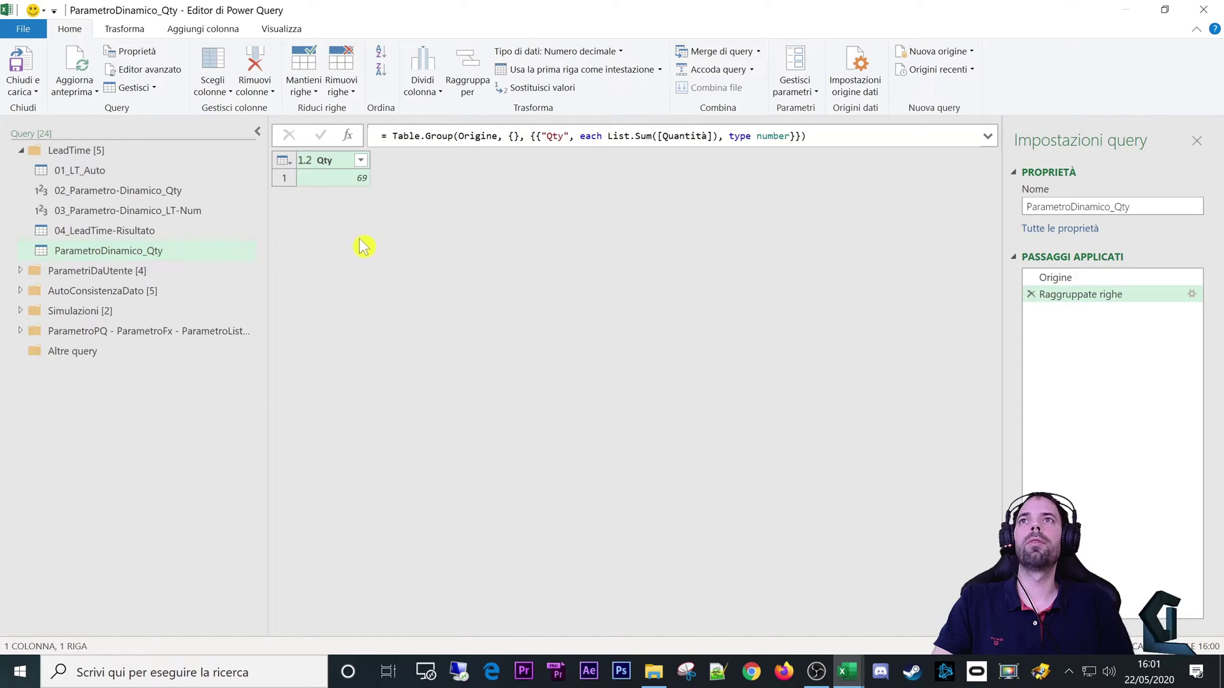
Step: Drill down on the Qty value 69 so the query returns a plain number
left_click(341, 180)
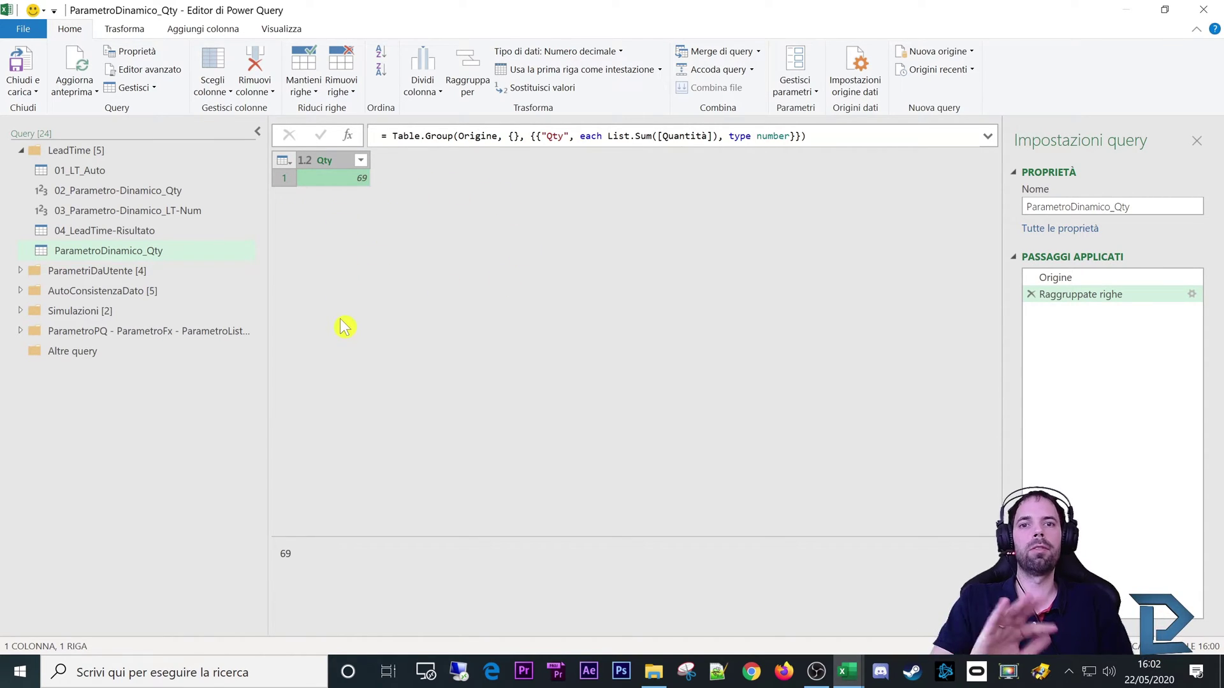
right_click(334, 183)
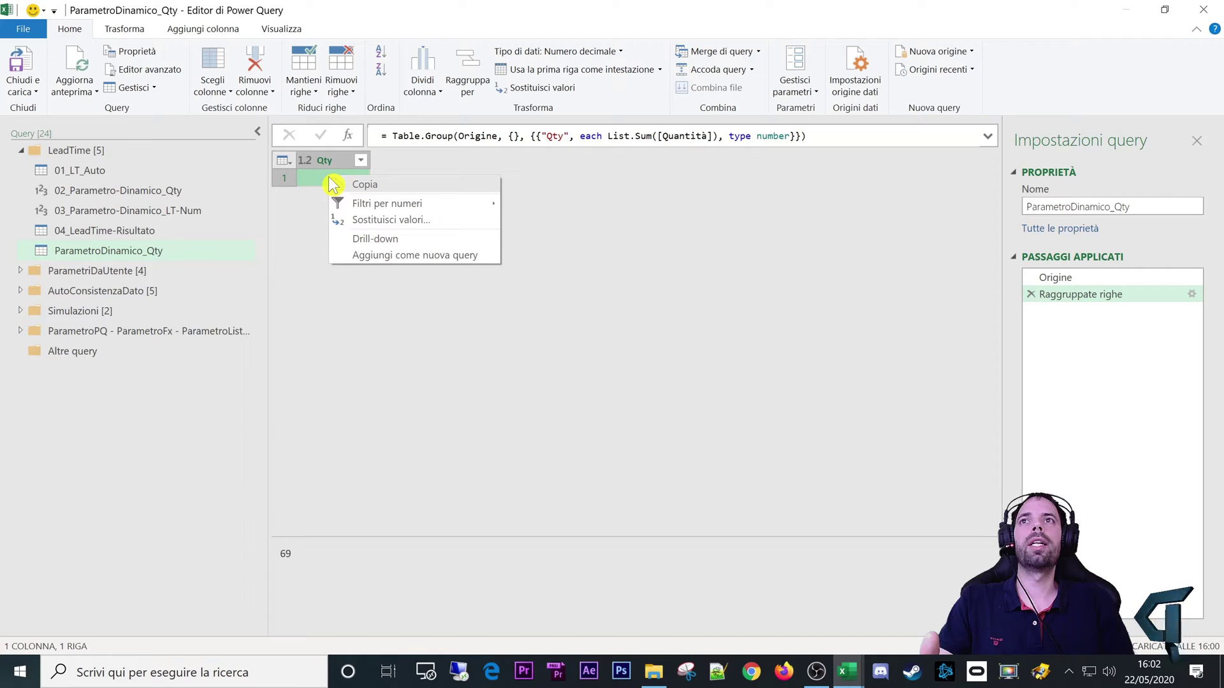
left_click(413, 242)
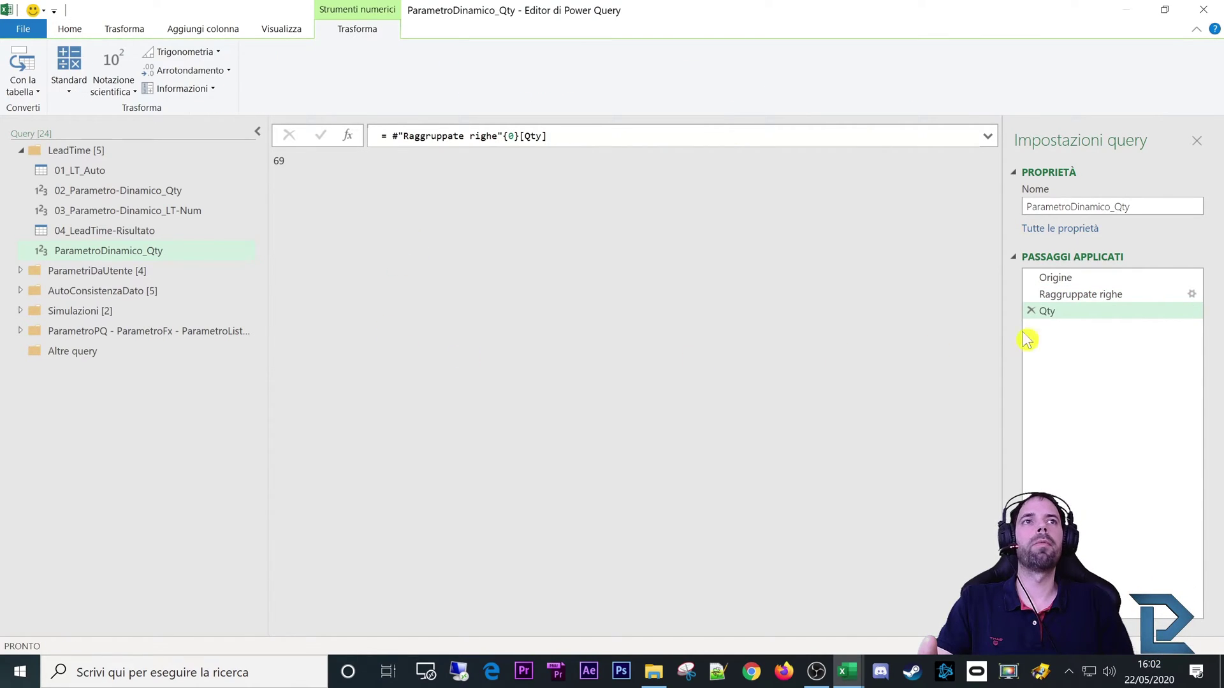
left_click(1052, 295)
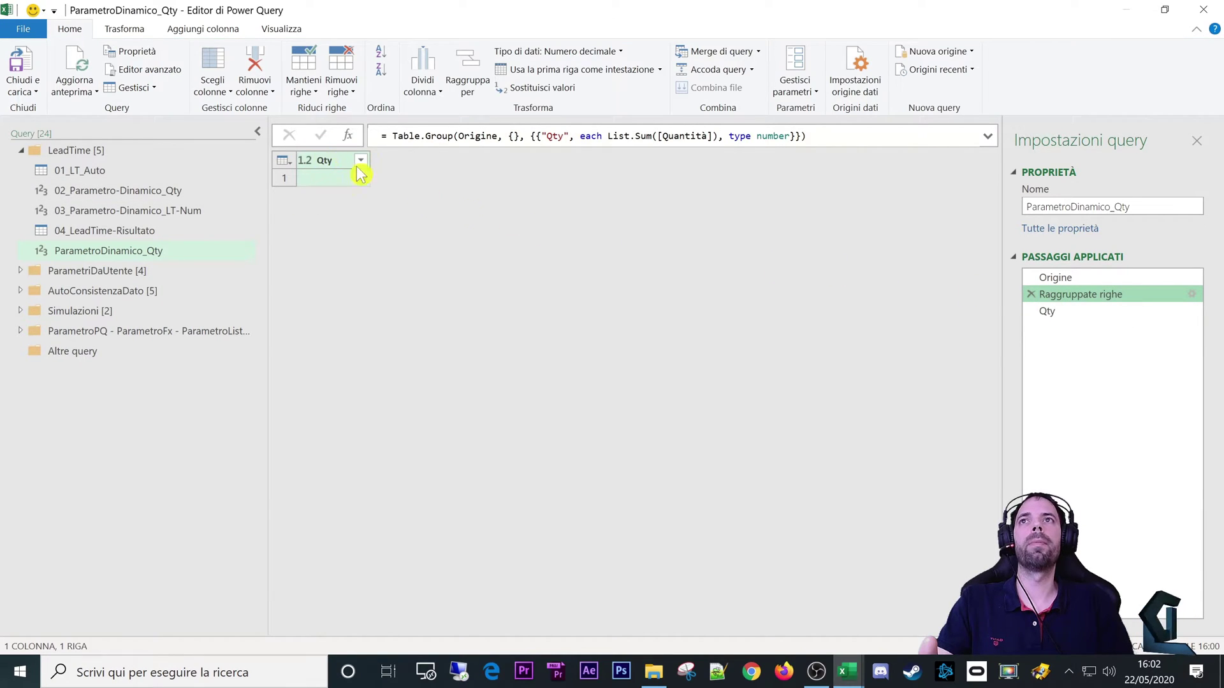
left_click(1062, 313)
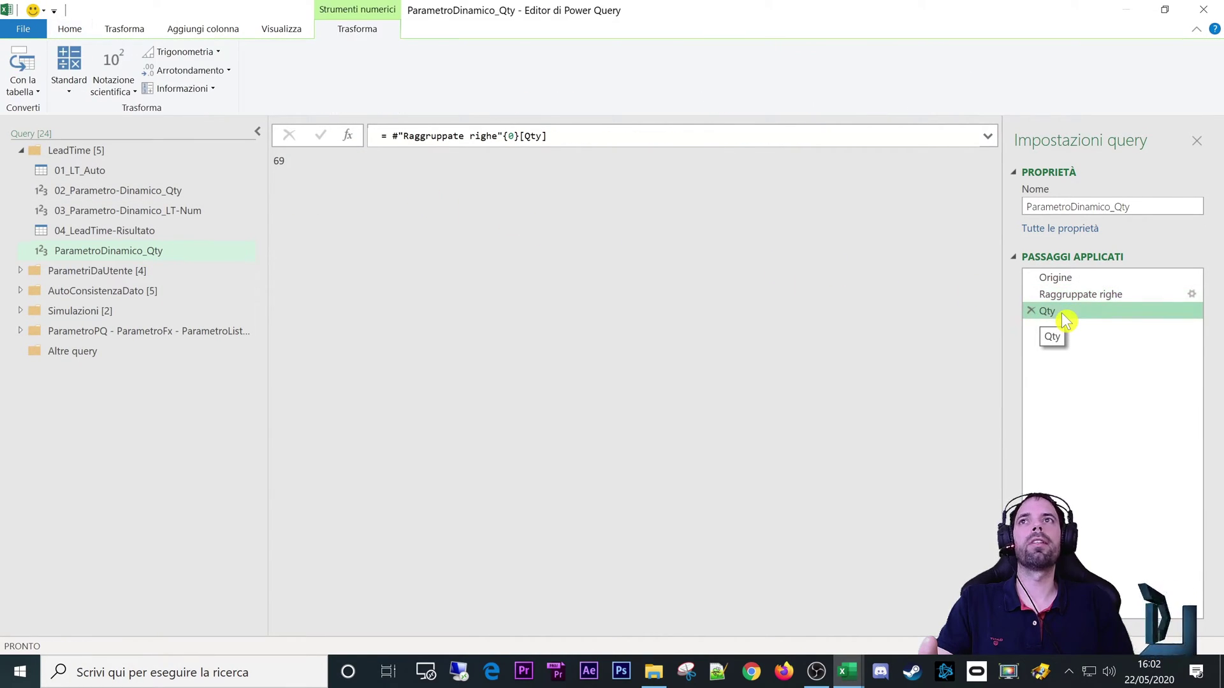
double_click(279, 161)
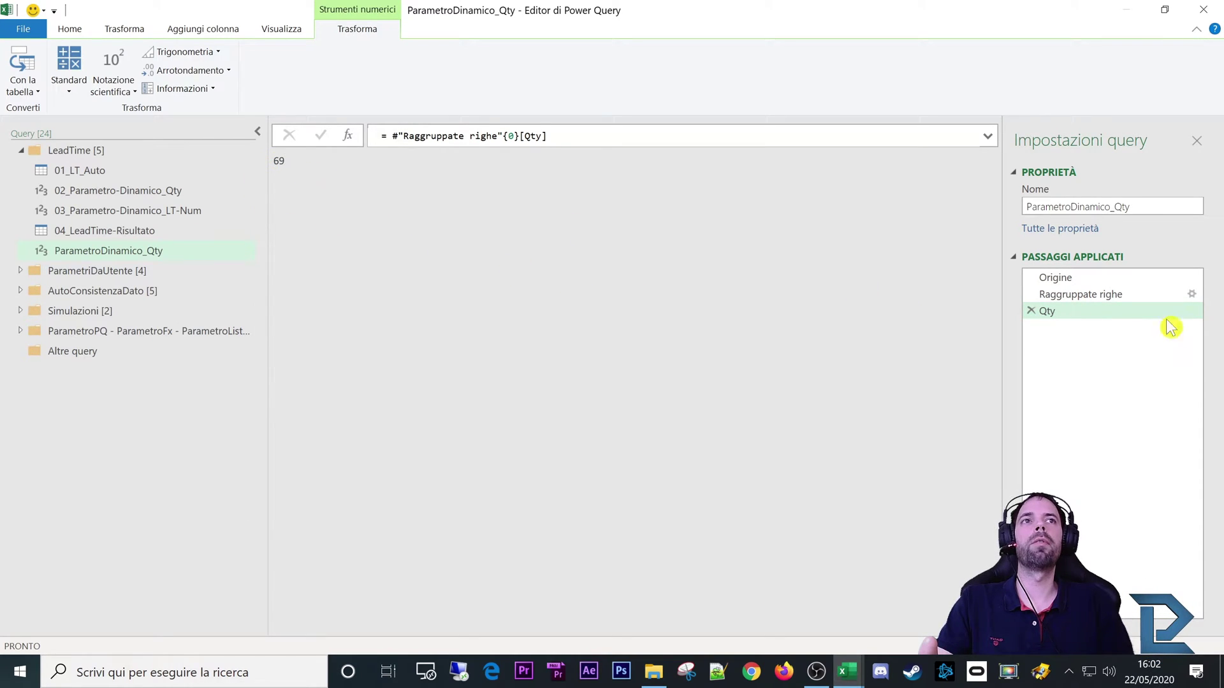
left_click(83, 250)
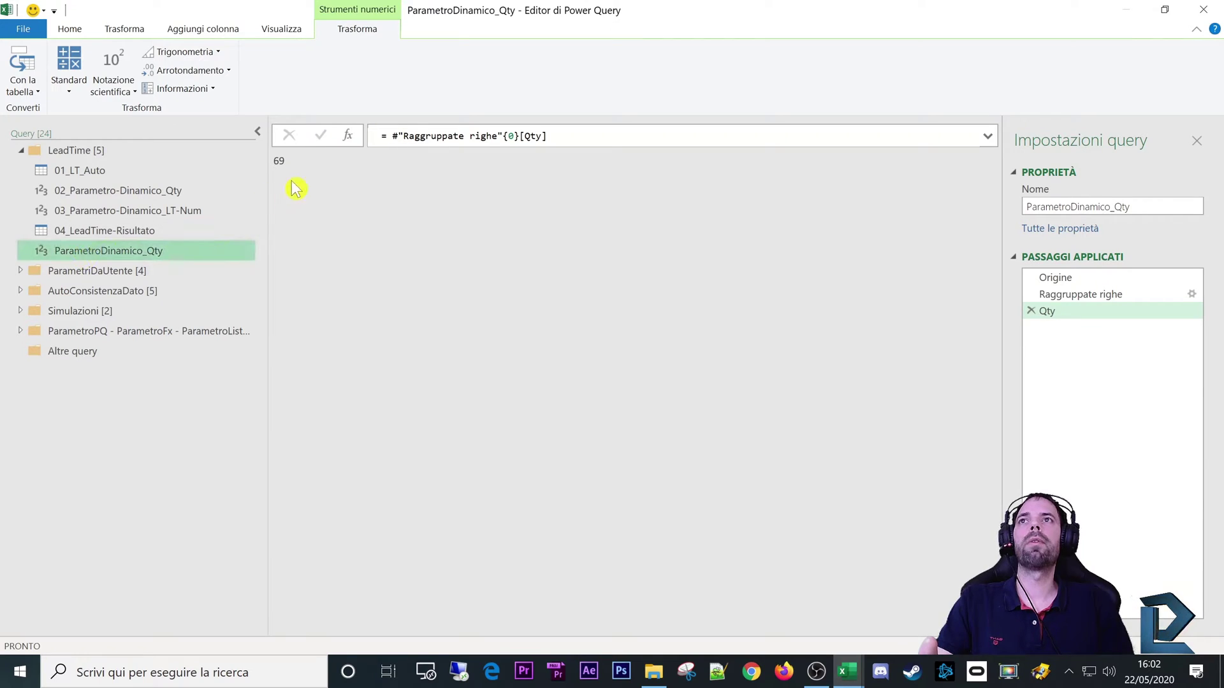
double_click(285, 162)
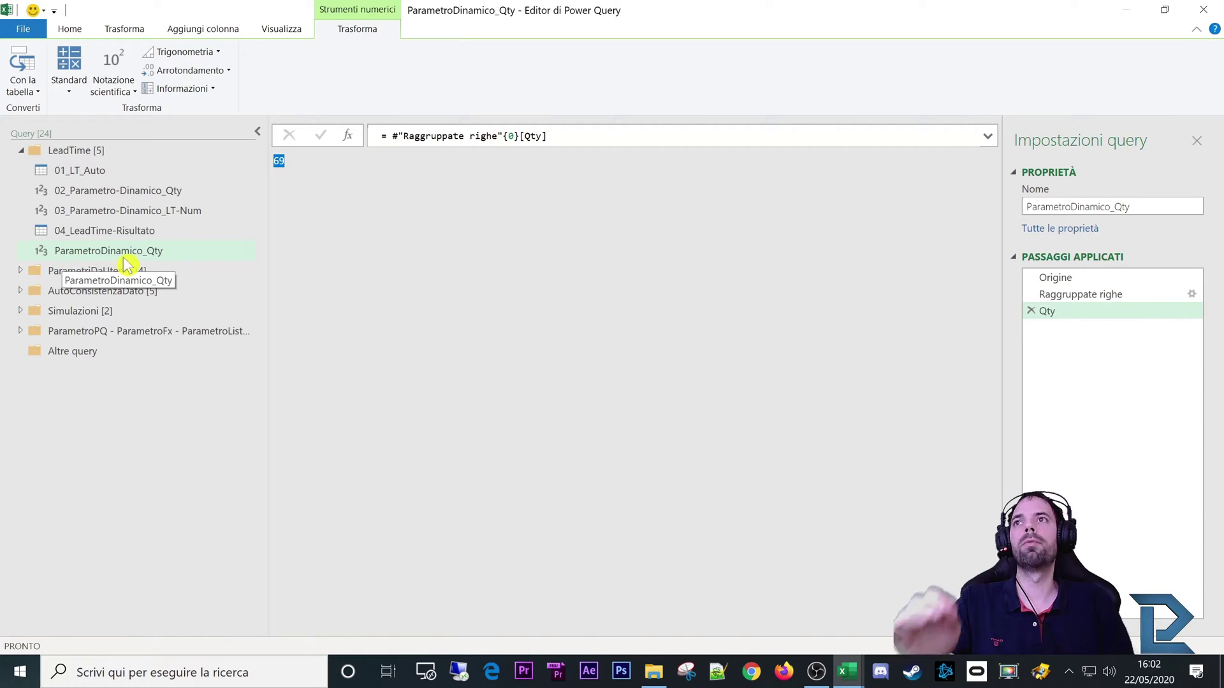
Step: Compare with the steps of 03_Parametro-Dinamico_LT-Num, then return to ParametroDinamico_Qty
left_click(90, 211)
left_click(1053, 294)
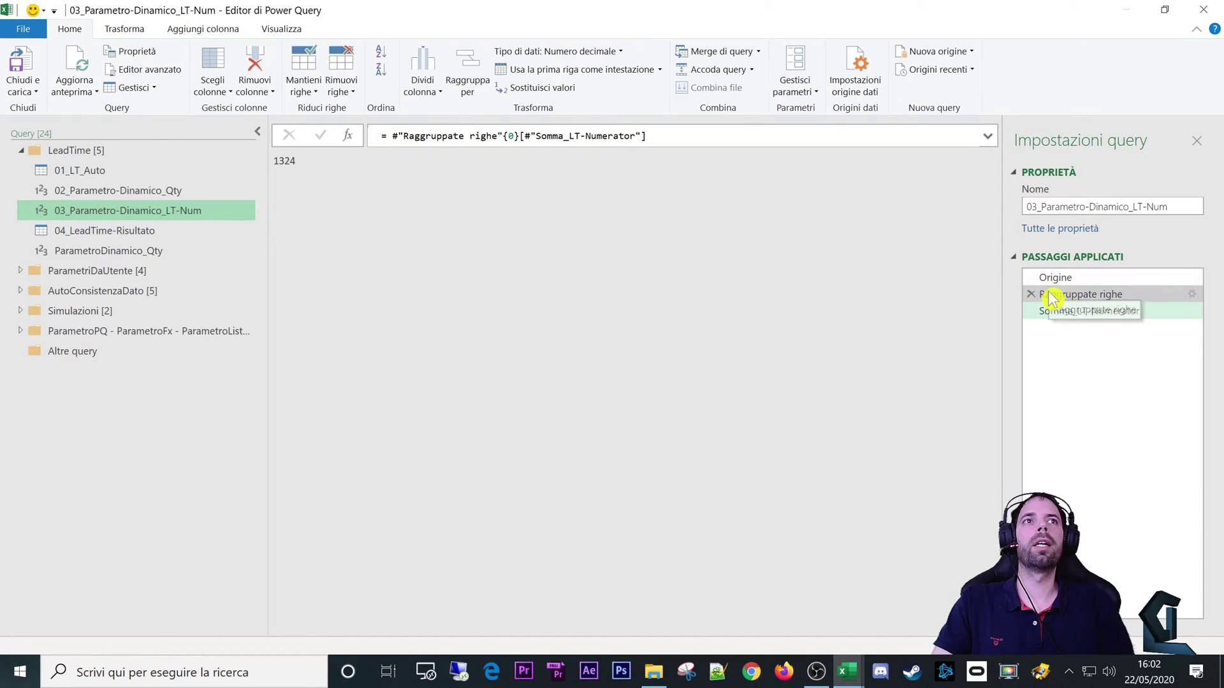
left_click(1060, 310)
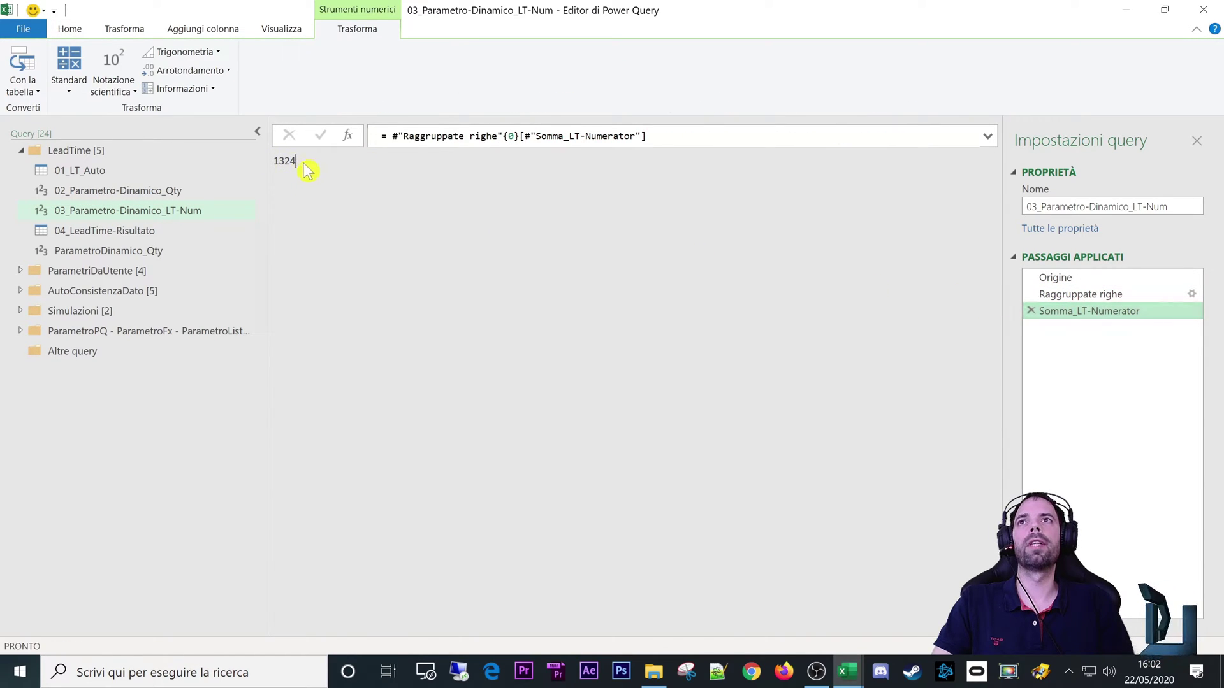
left_click(304, 165)
left_click(61, 256)
Step: Delete the ParametroDinamico_Qty query and confirm the deletion
right_click(61, 258)
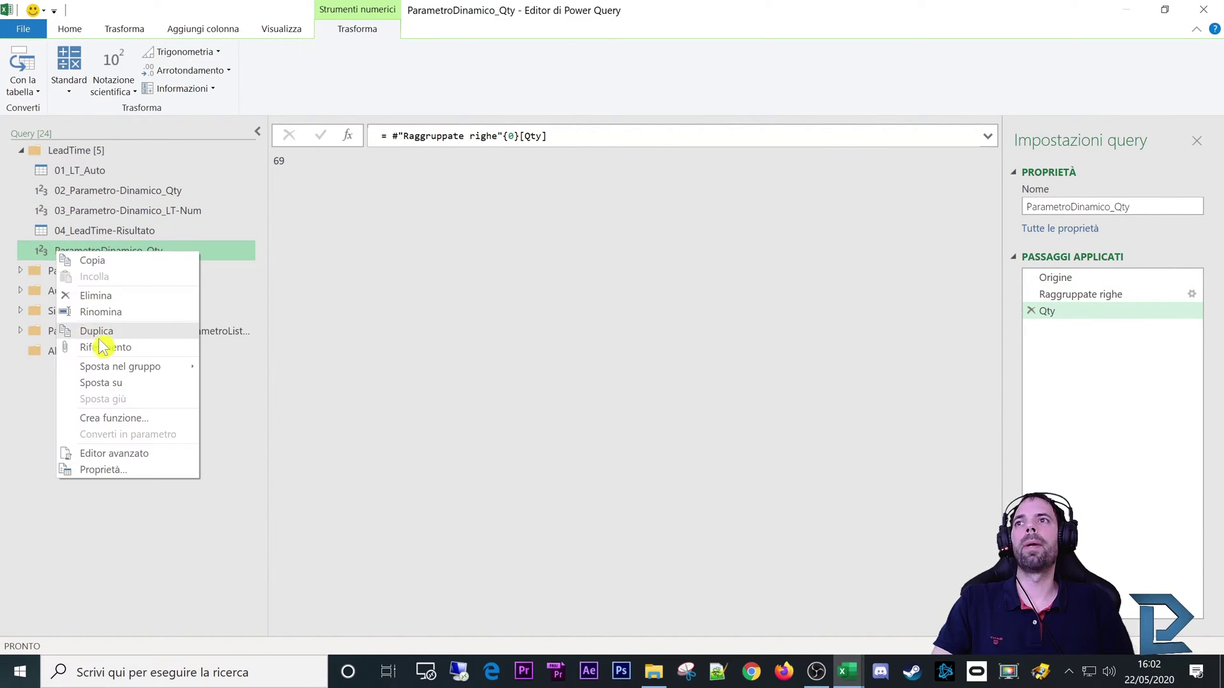
left_click(102, 295)
left_click(701, 361)
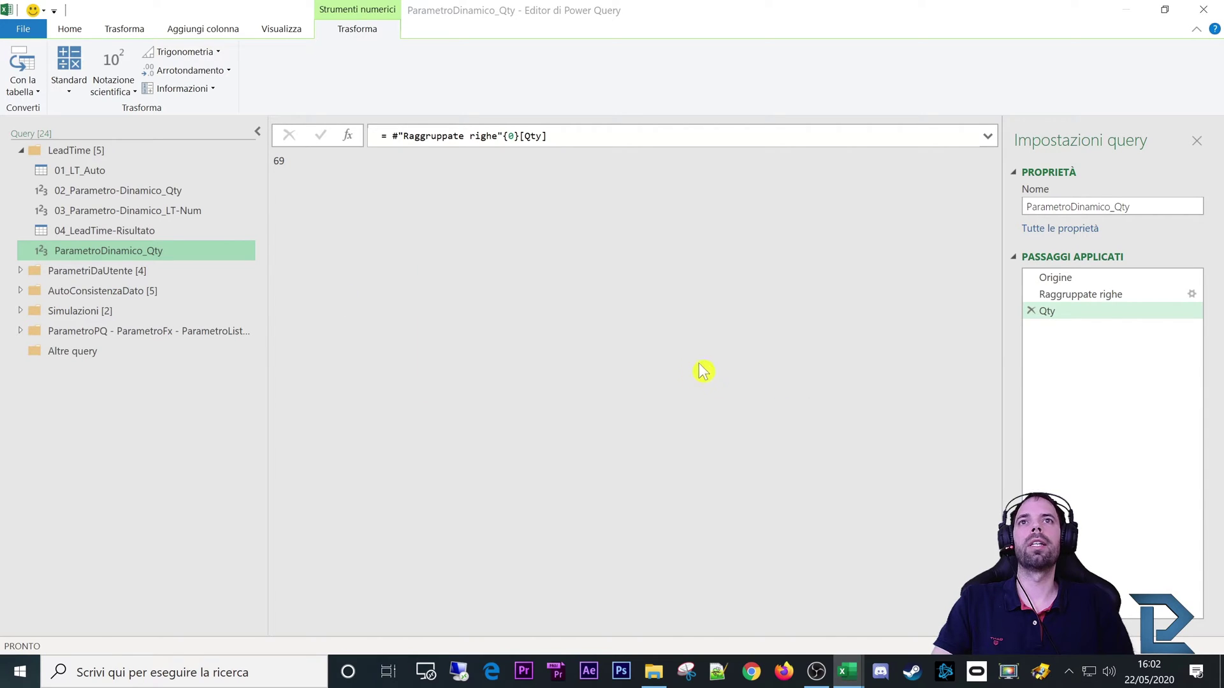
Step: Review queries 02 and 03, close the Power Query editor and select cell C2
left_click(105, 195)
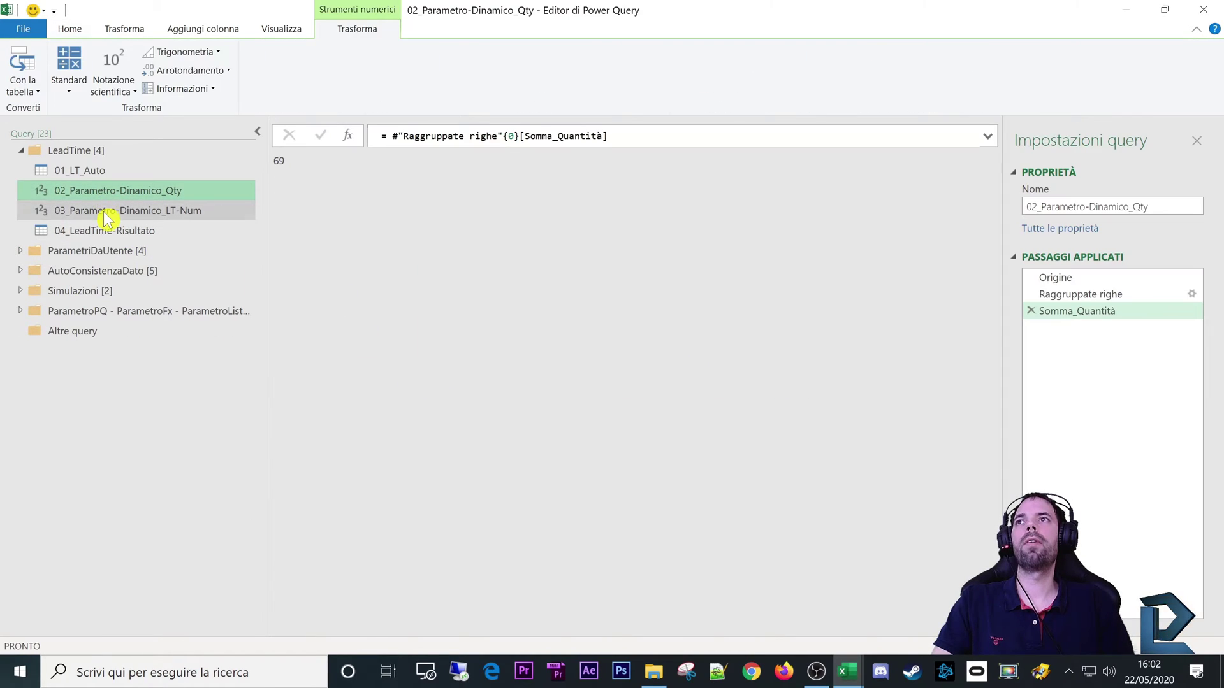
left_click(104, 212)
left_click_drag(104, 195, 105, 217)
left_click(105, 216)
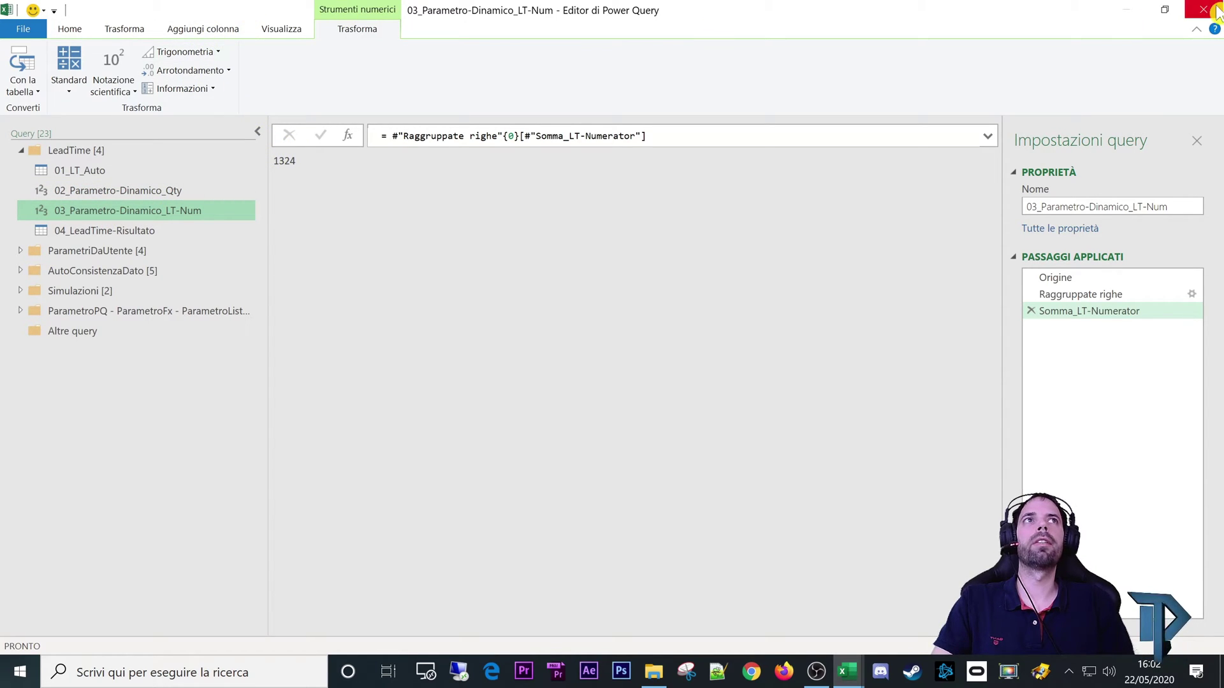
left_click(1217, 12)
left_click(255, 191)
left_click(273, 129)
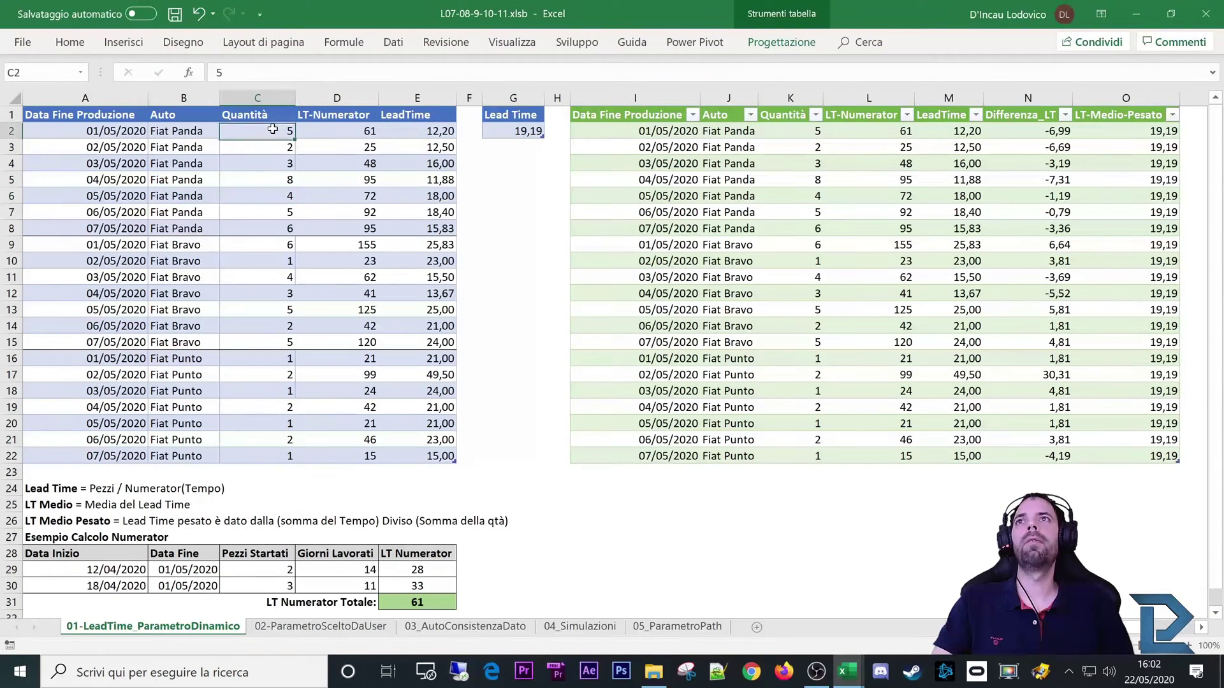
type("6")
Step: Set C2 to 6 and reopen Power Query, where 02_Parametro-Dinamico_Qty now returns 70
left_click(268, 165)
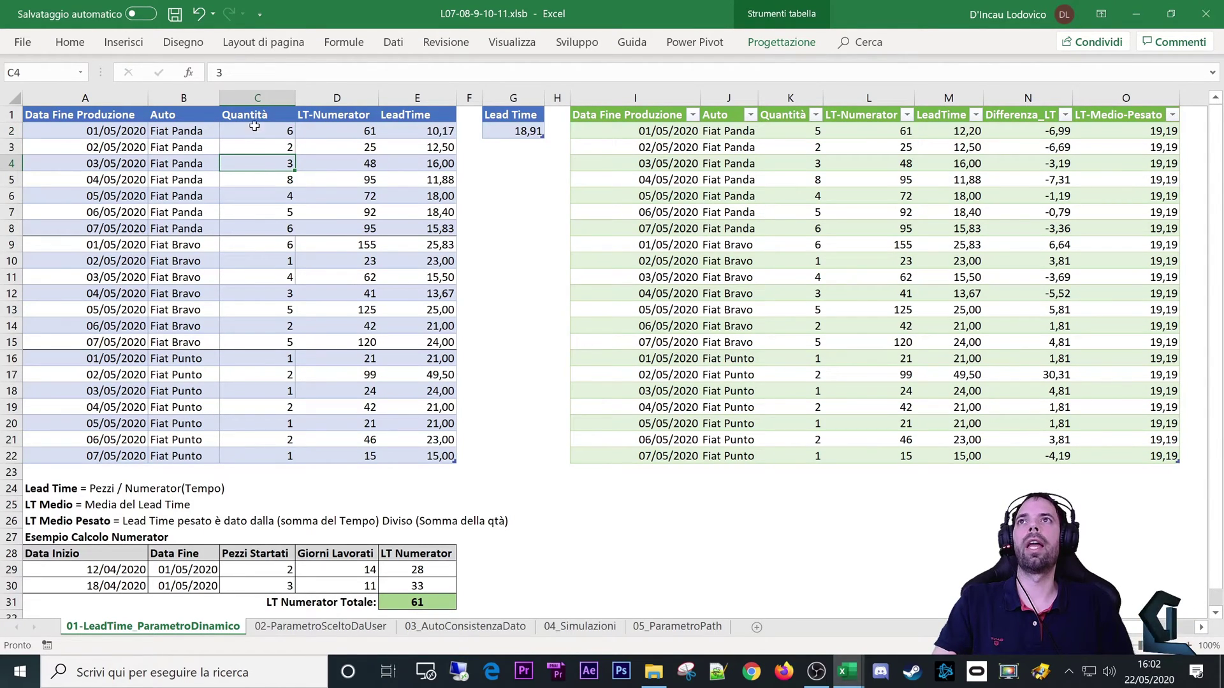
left_click(387, 48)
left_click(26, 109)
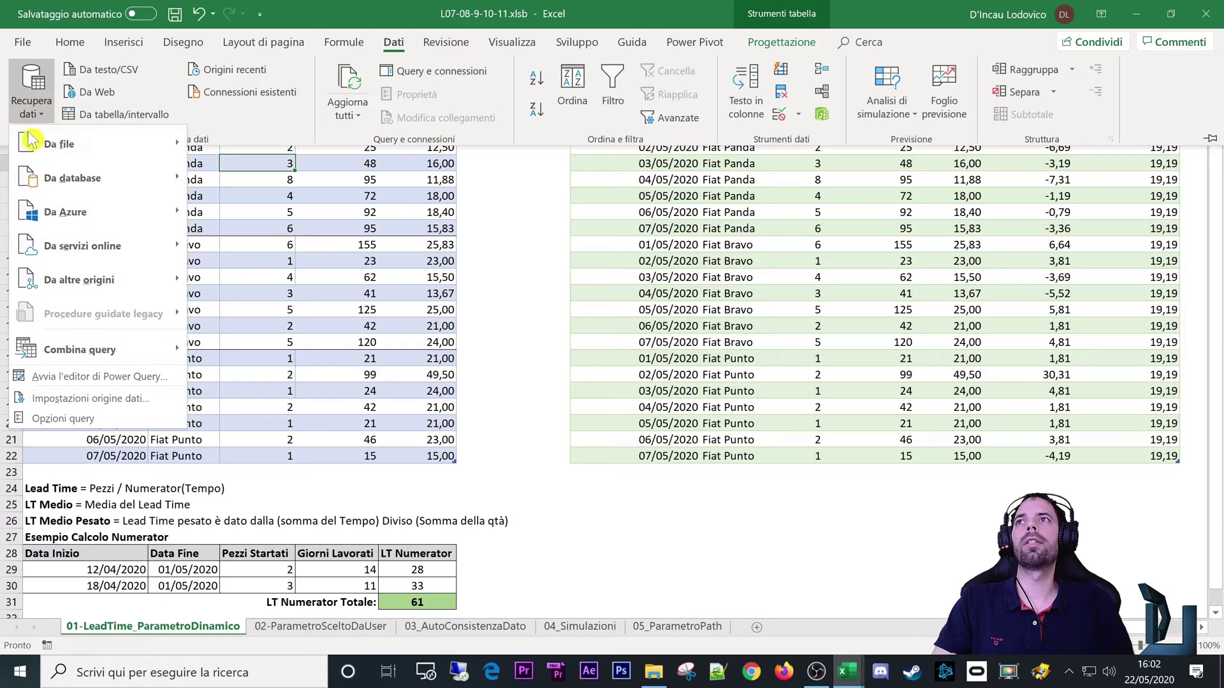
left_click(75, 385)
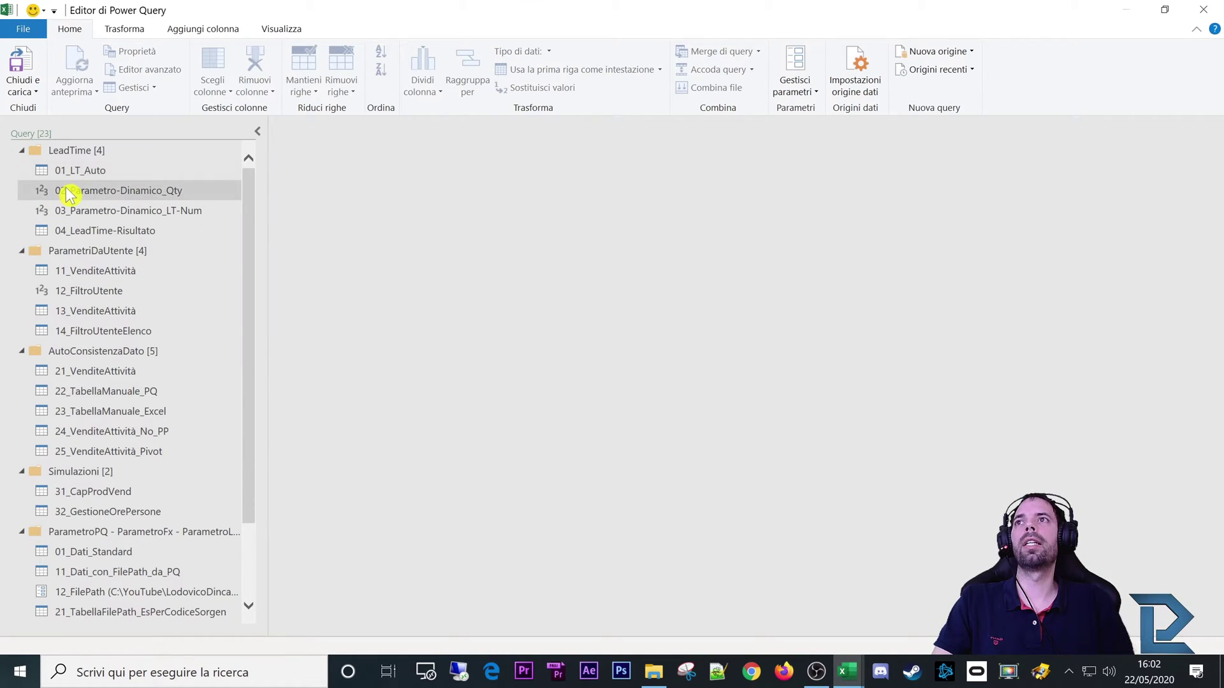
left_click(69, 193)
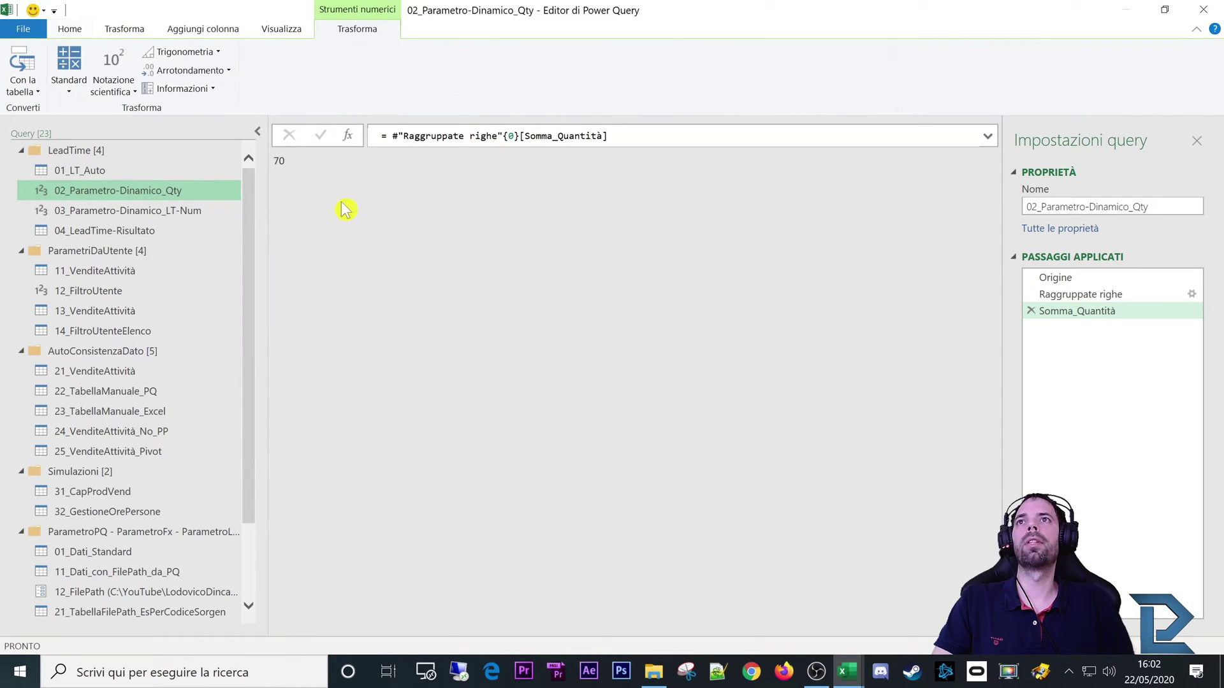
Step: Collapse the ParametriDaUtente, AutoConsistenzaDato, Simulazioni and ParametroPQ folders and select 04_LeadTime-Risultato
left_click(287, 275)
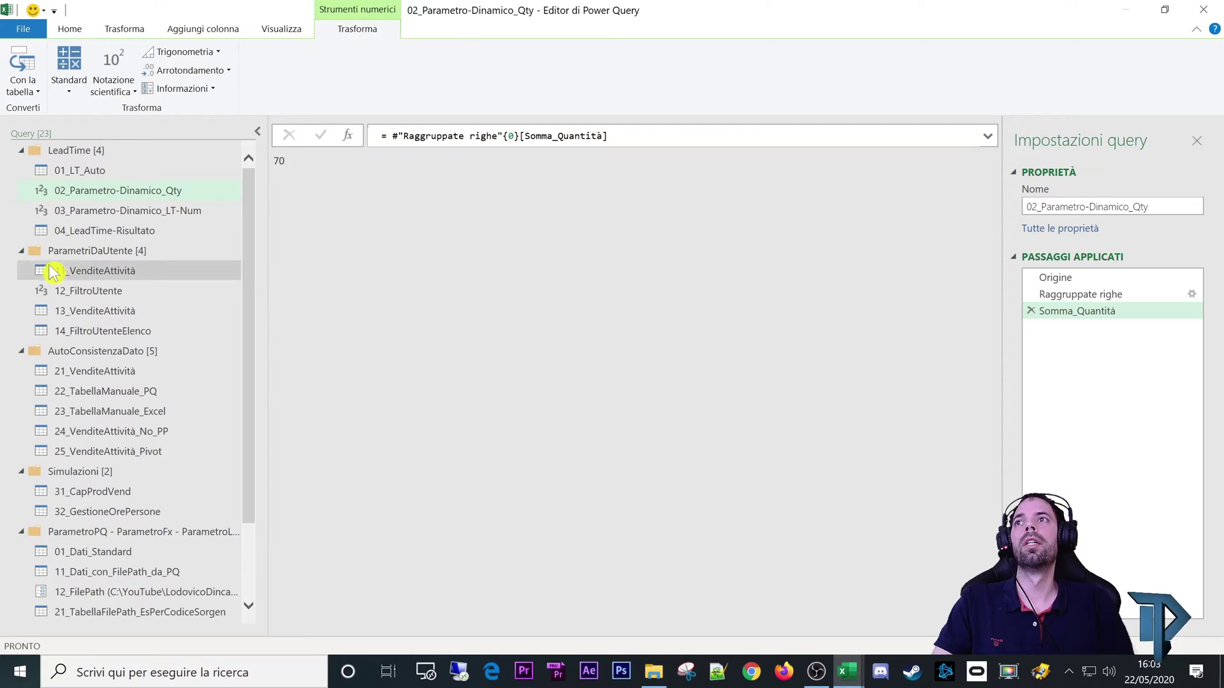
left_click(22, 251)
left_click(22, 271)
left_click(22, 291)
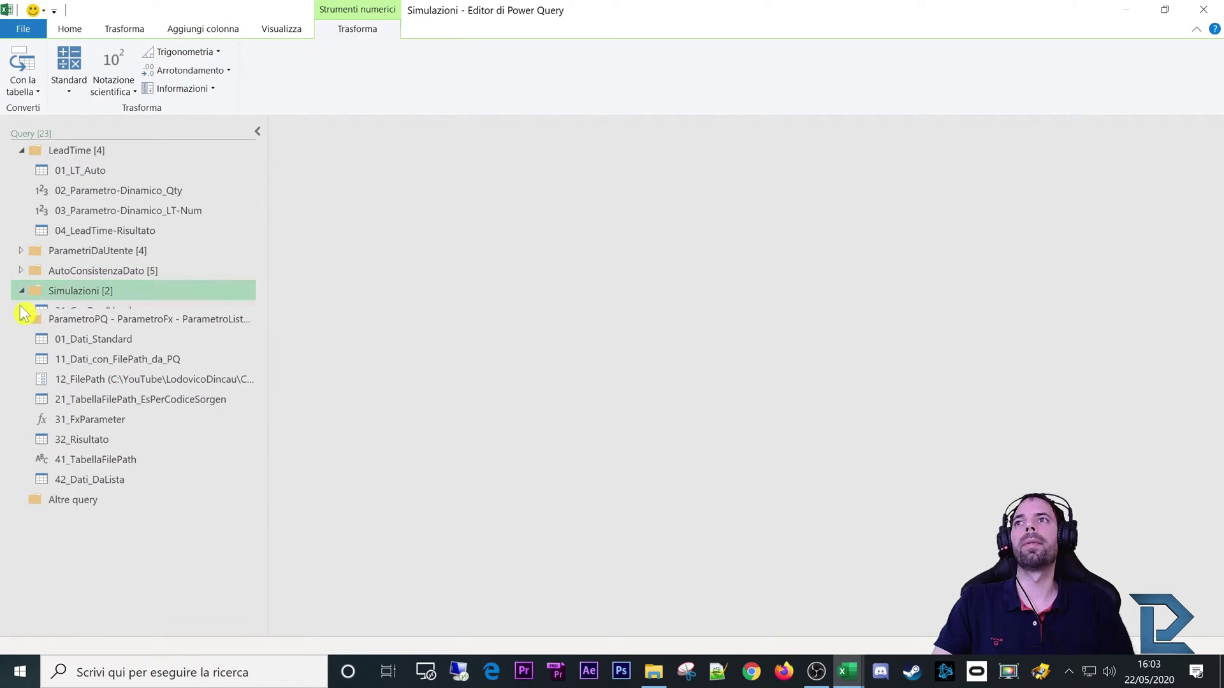
left_click(24, 311)
left_click(76, 231)
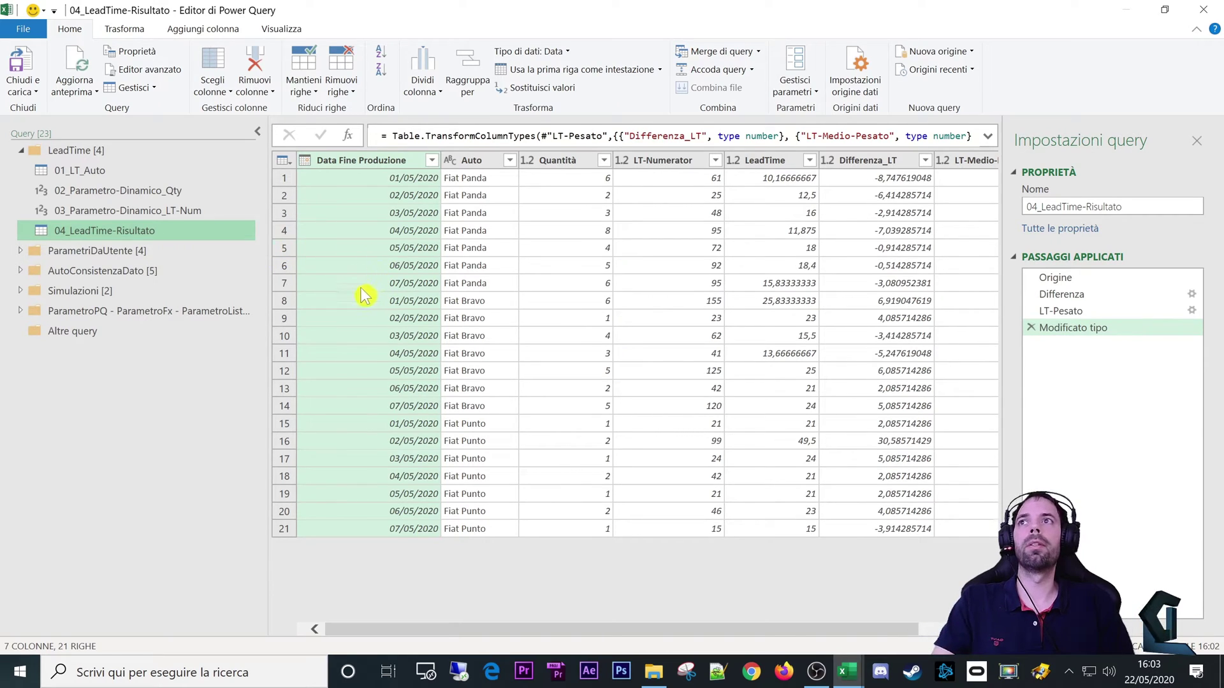
Step: Open the Differenza step's custom column settings to show the Differenza_LT formula
left_click(1058, 295)
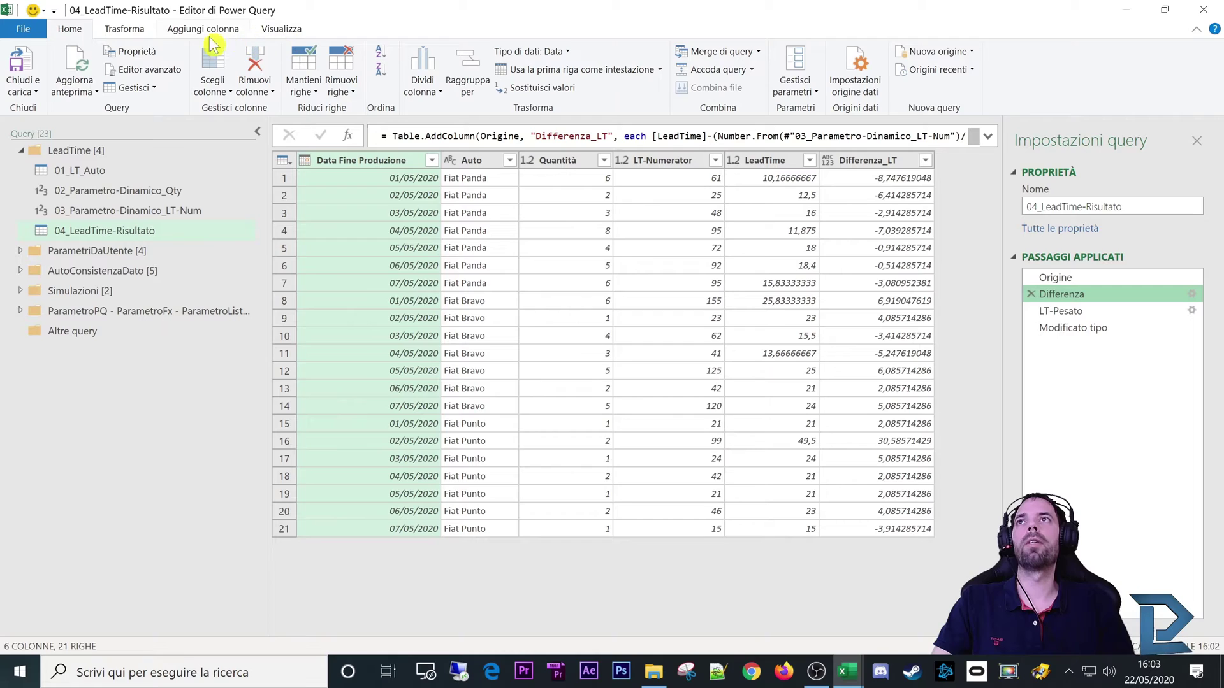
left_click(190, 30)
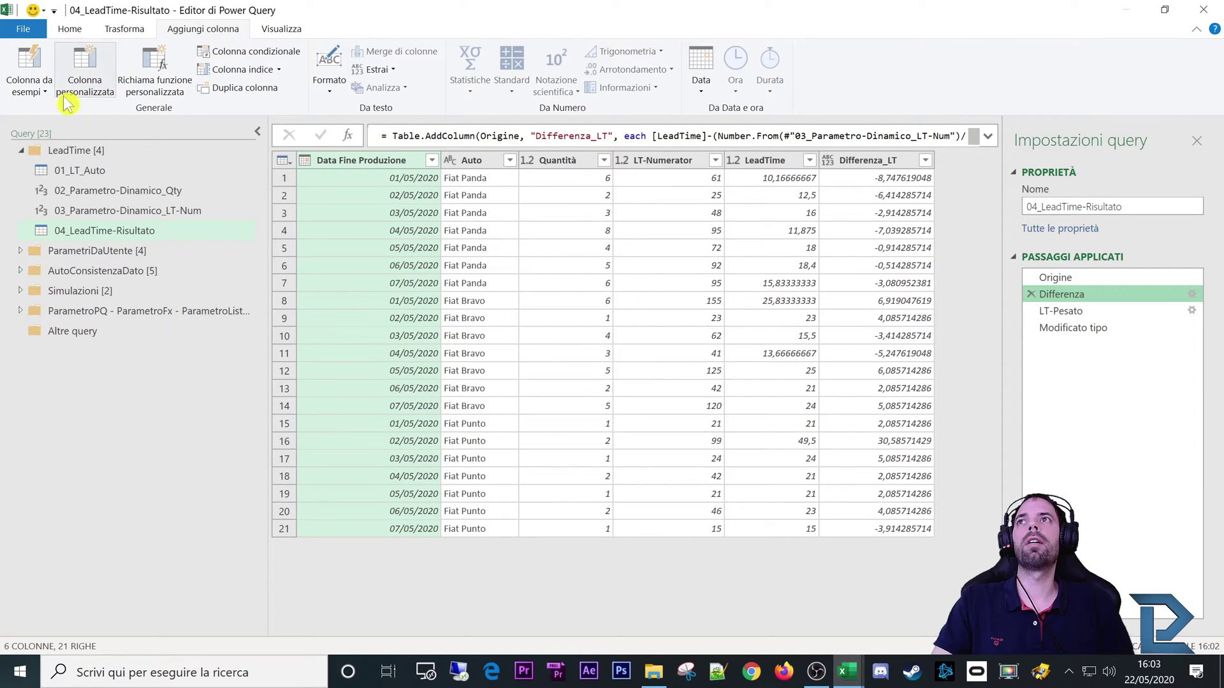
left_click(91, 89)
left_click(752, 377)
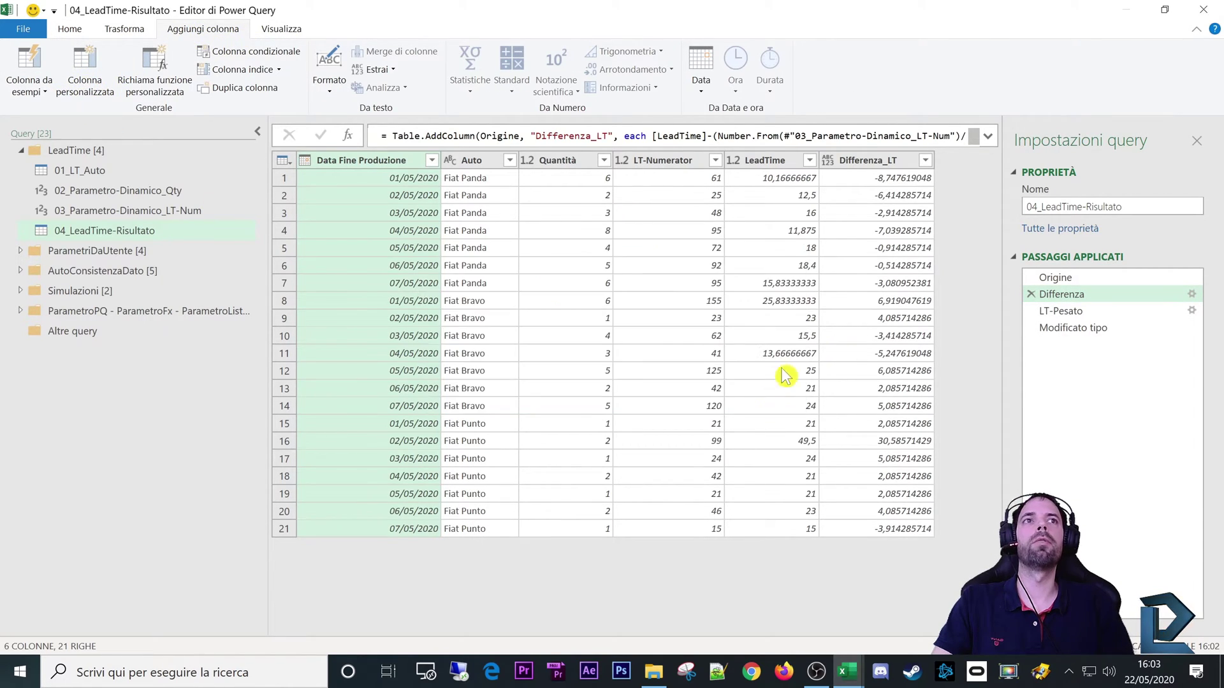
left_click(1191, 295)
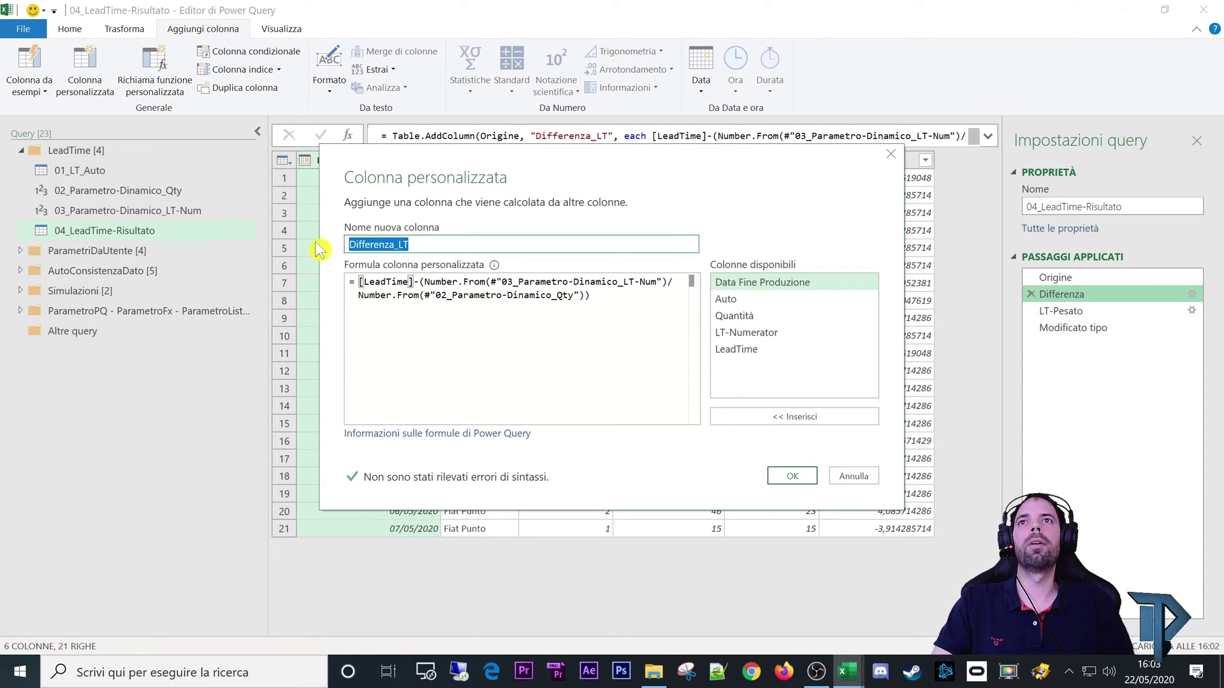
Step: Reposition and enlarge the Differenza_LT custom column dialog to show the whole formula
left_click_drag(568, 177, 517, 215)
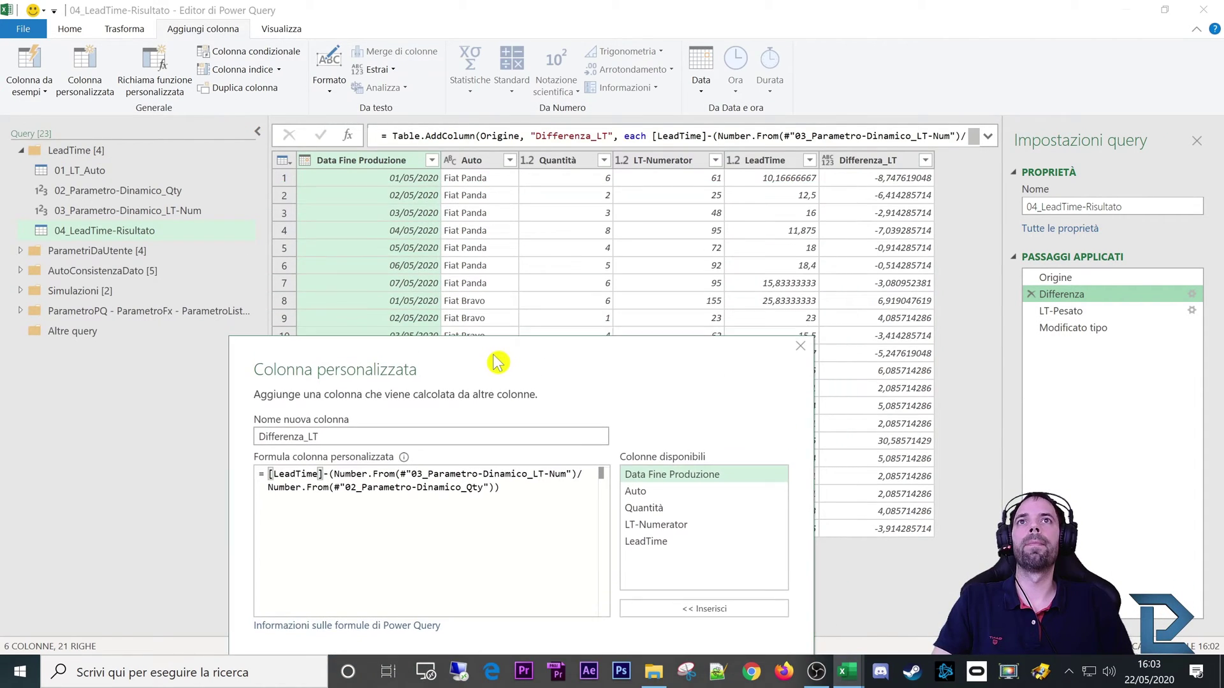
left_click_drag(498, 363, 494, 370)
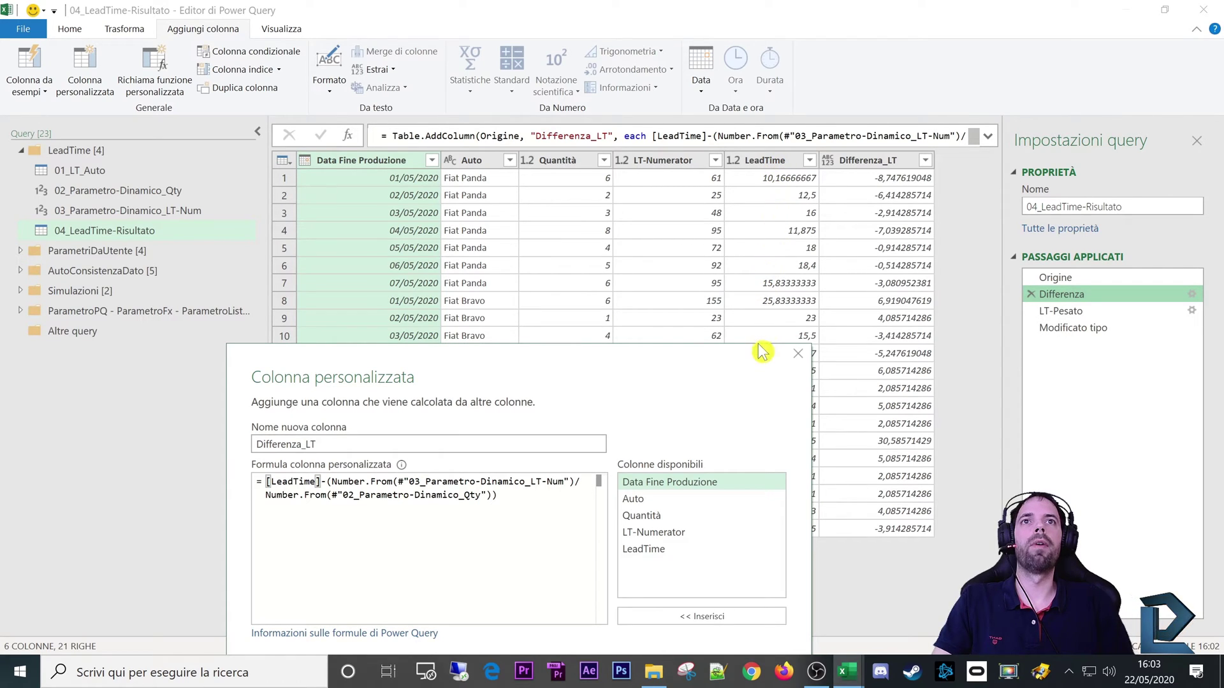
left_click_drag(734, 385, 714, 338)
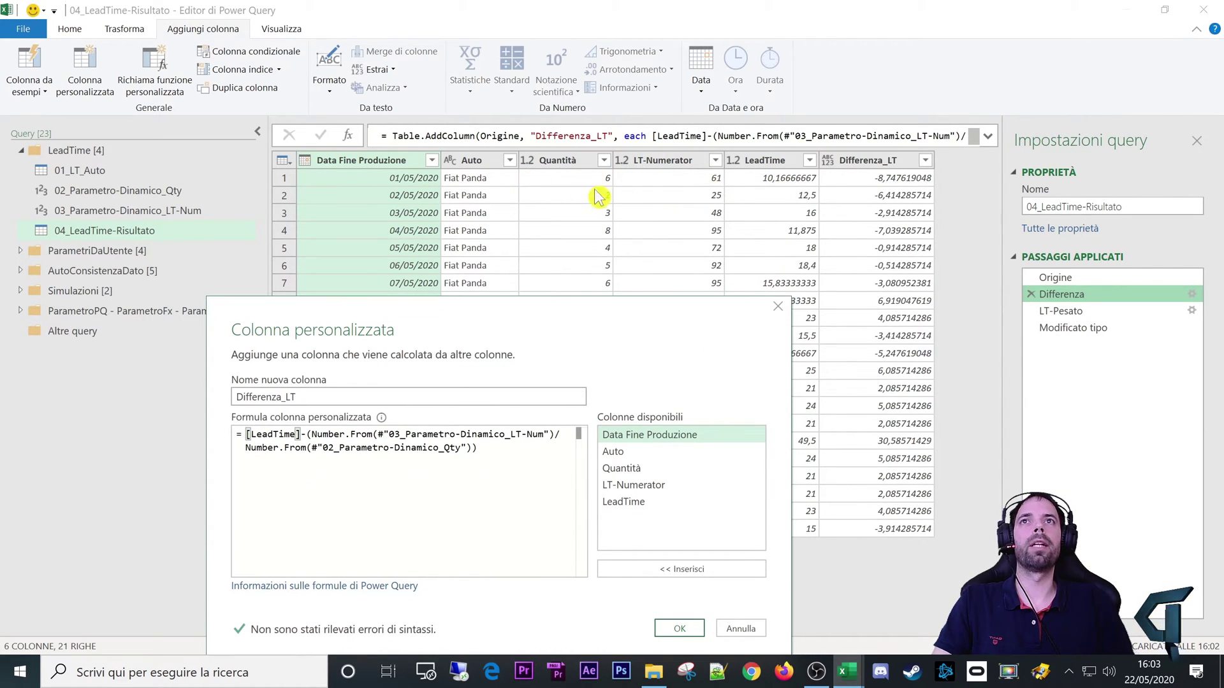
mouse_move(591, 318)
left_mouse_down()
mouse_move(549, 250)
mouse_move(655, 164)
left_mouse_up()
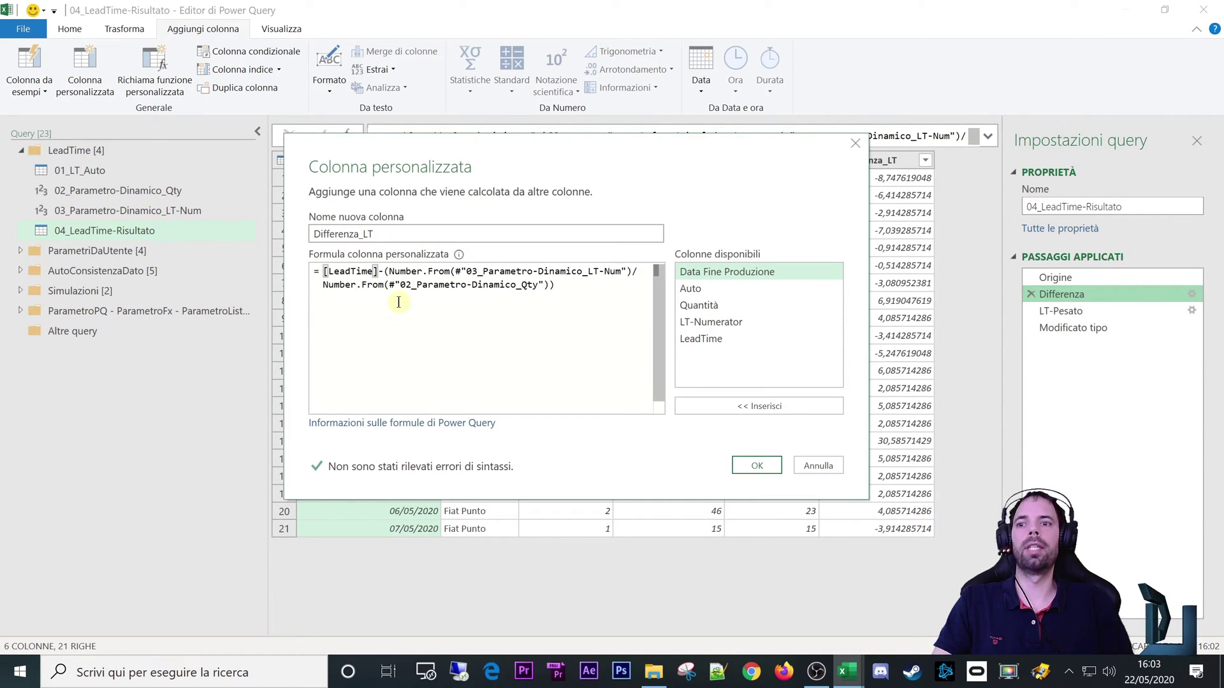
key("super+plus")
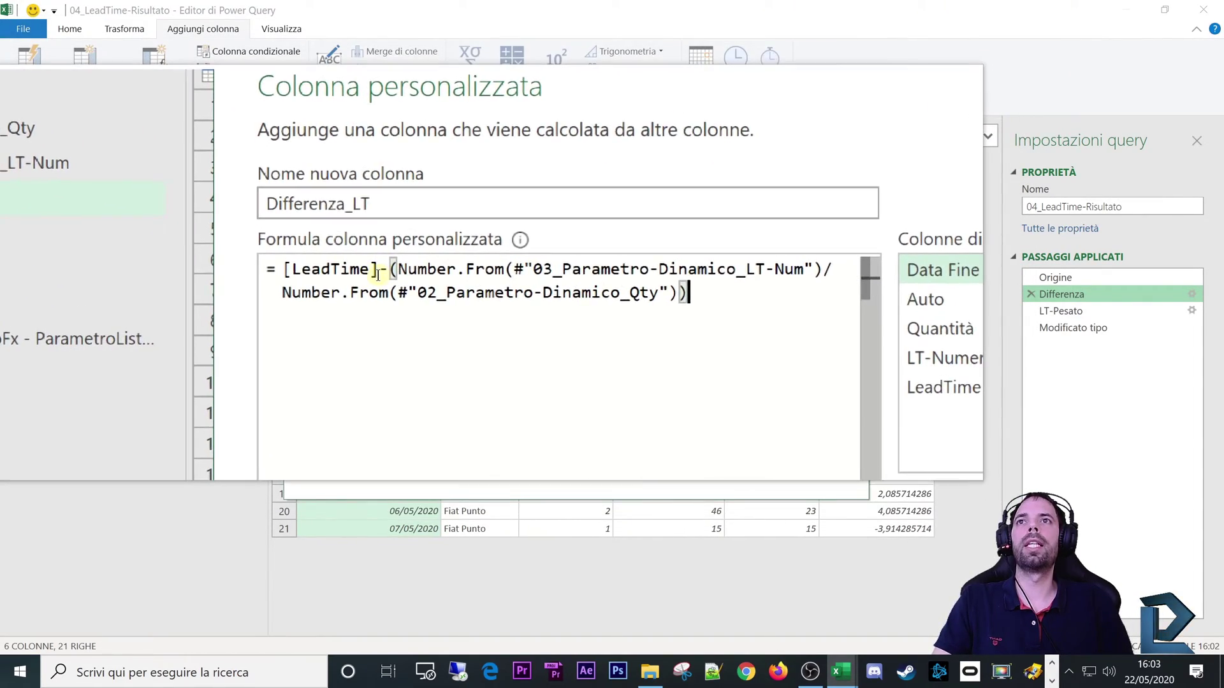
Step: Break the formula into lines: [LeadTime]-, the LT-Num Number.From, and the divisor
left_click(370, 272)
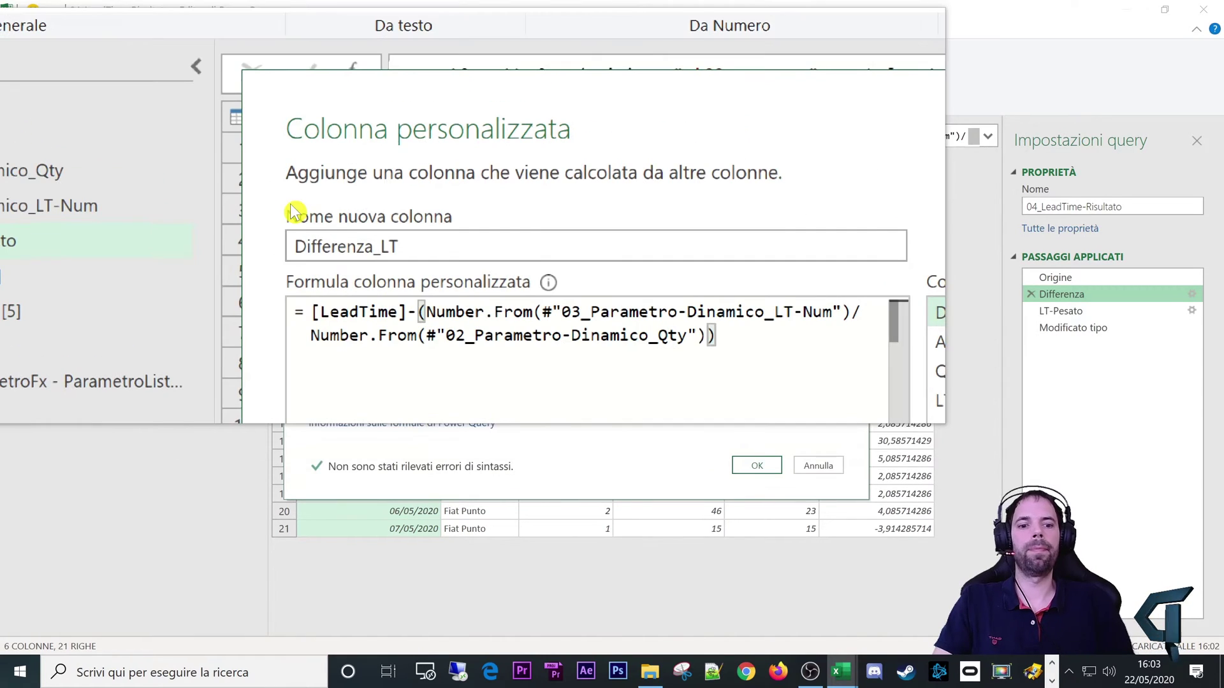
key("Return")
key("Return")
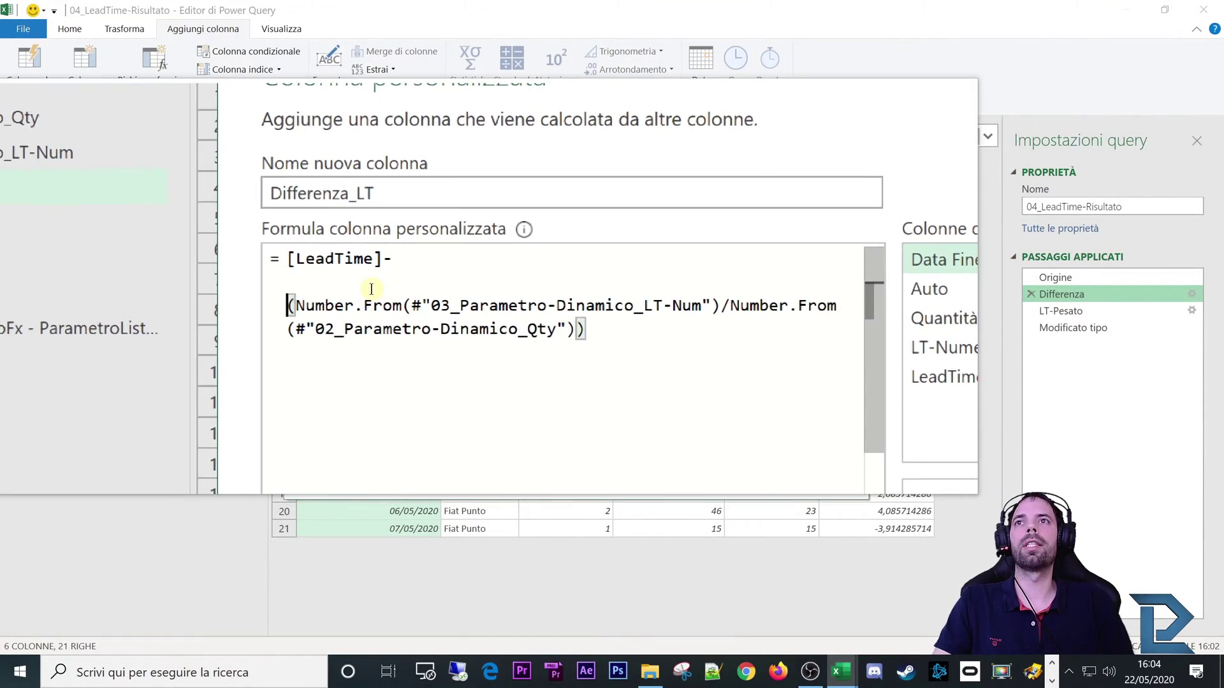
left_click(274, 278)
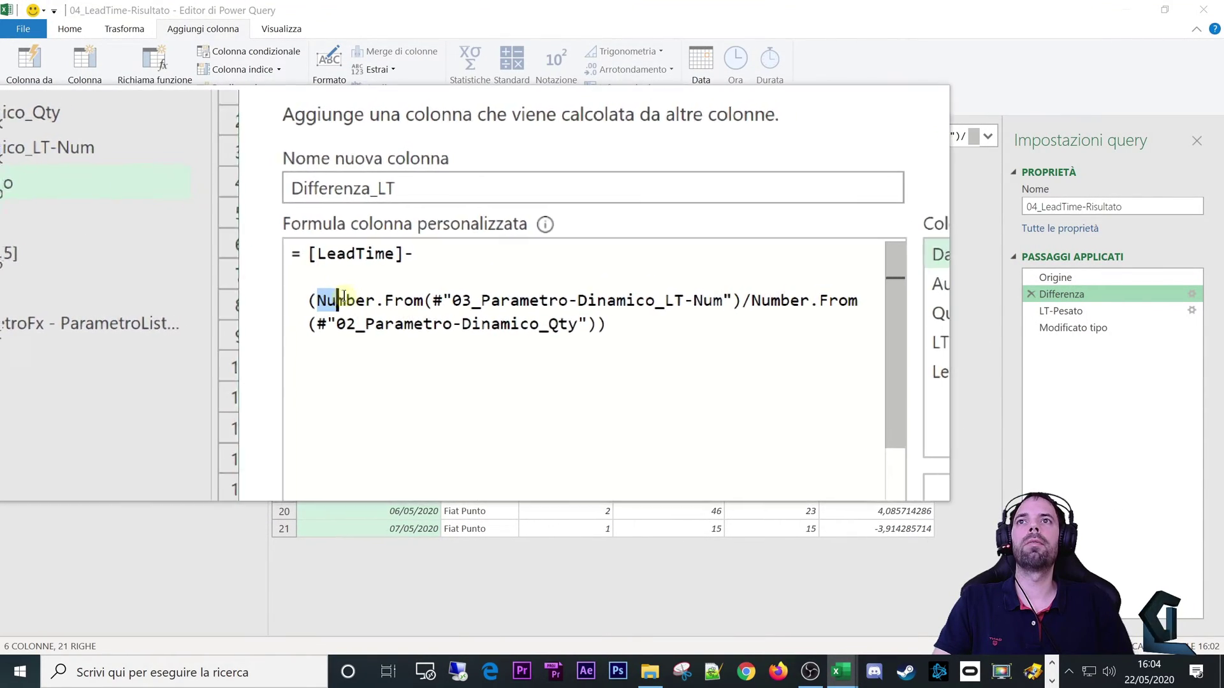
mouse_move(328, 298)
left_mouse_down()
mouse_move(434, 299)
mouse_move(343, 297)
left_mouse_up()
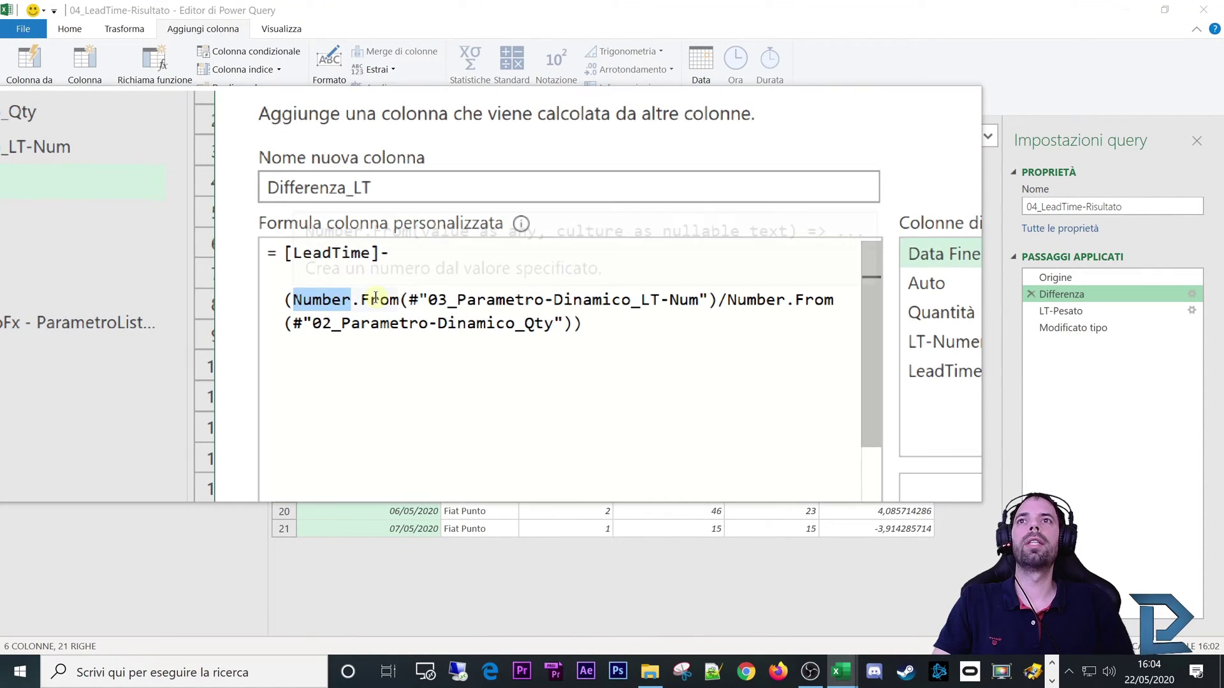
double_click(395, 299)
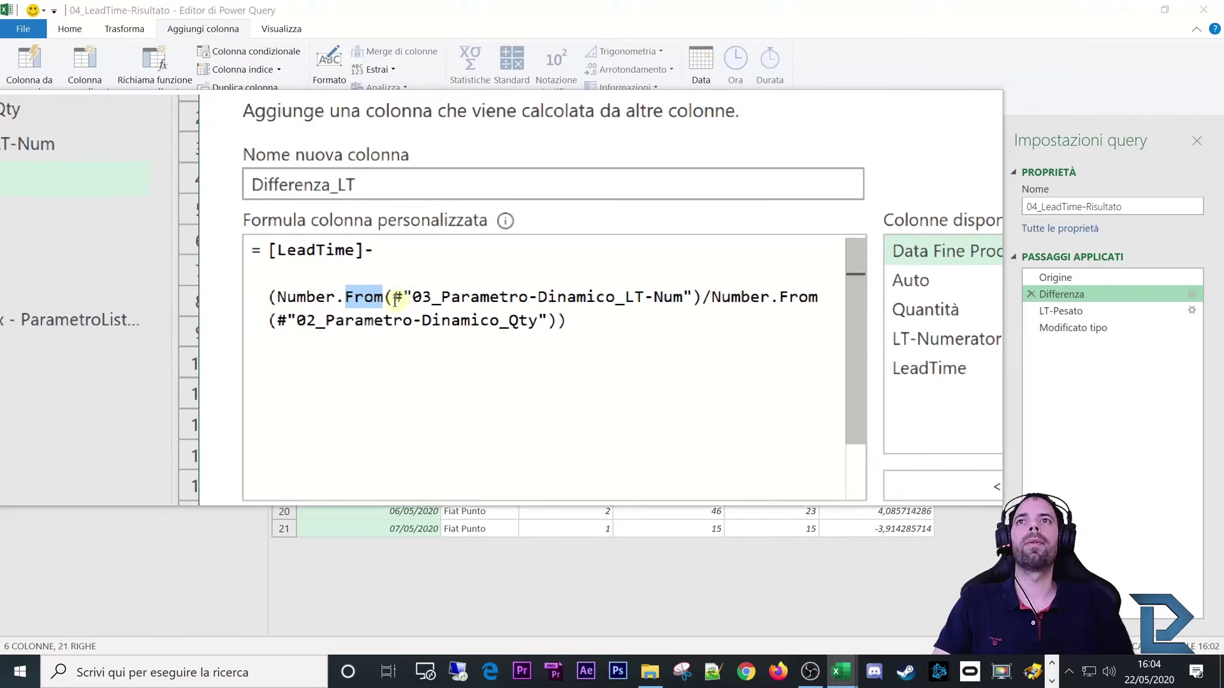
left_click(399, 299)
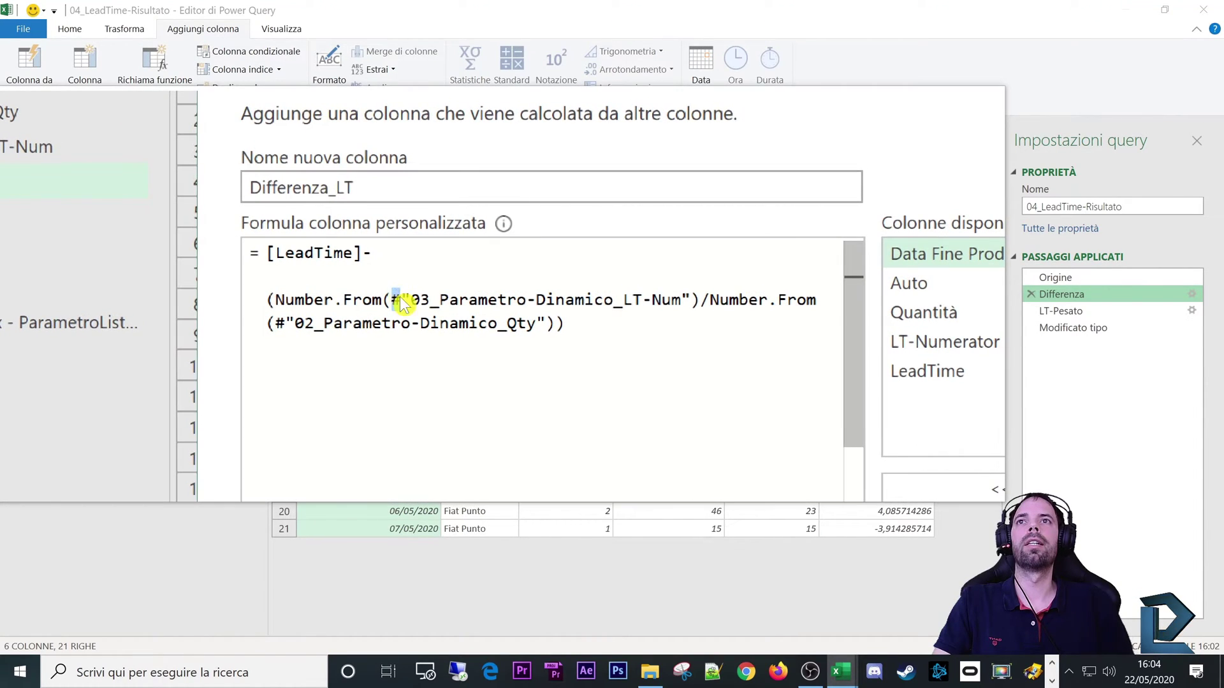
left_click_drag(399, 299, 406, 299)
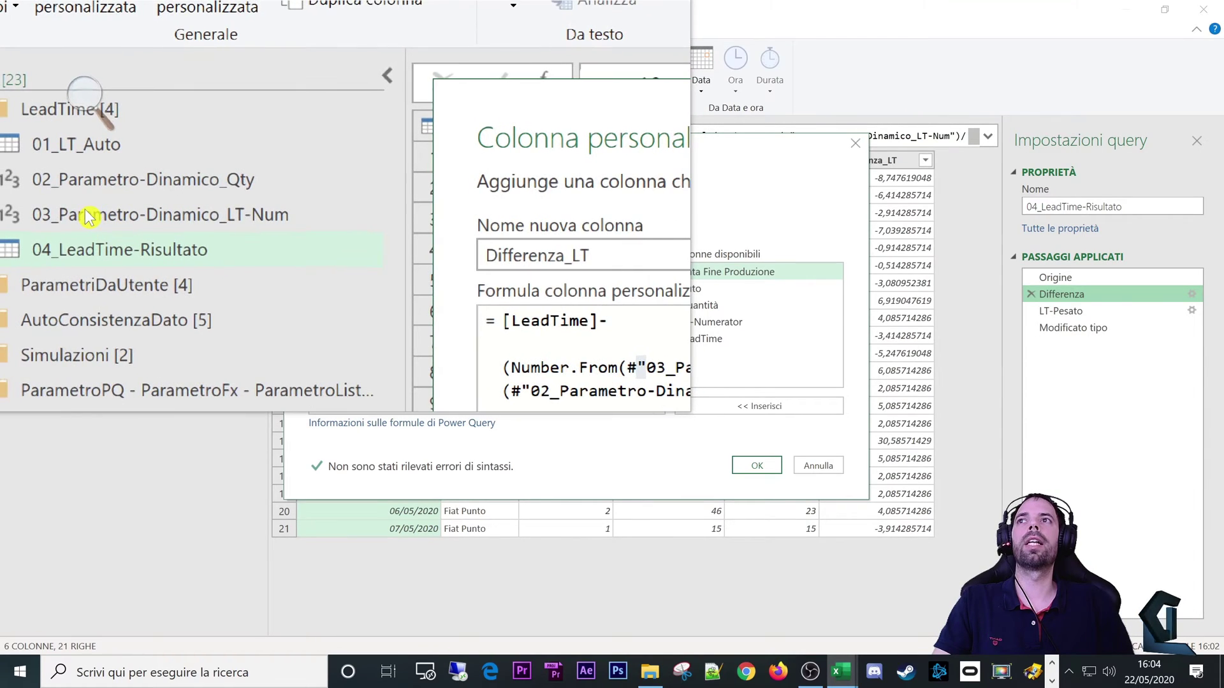
double_click(354, 314)
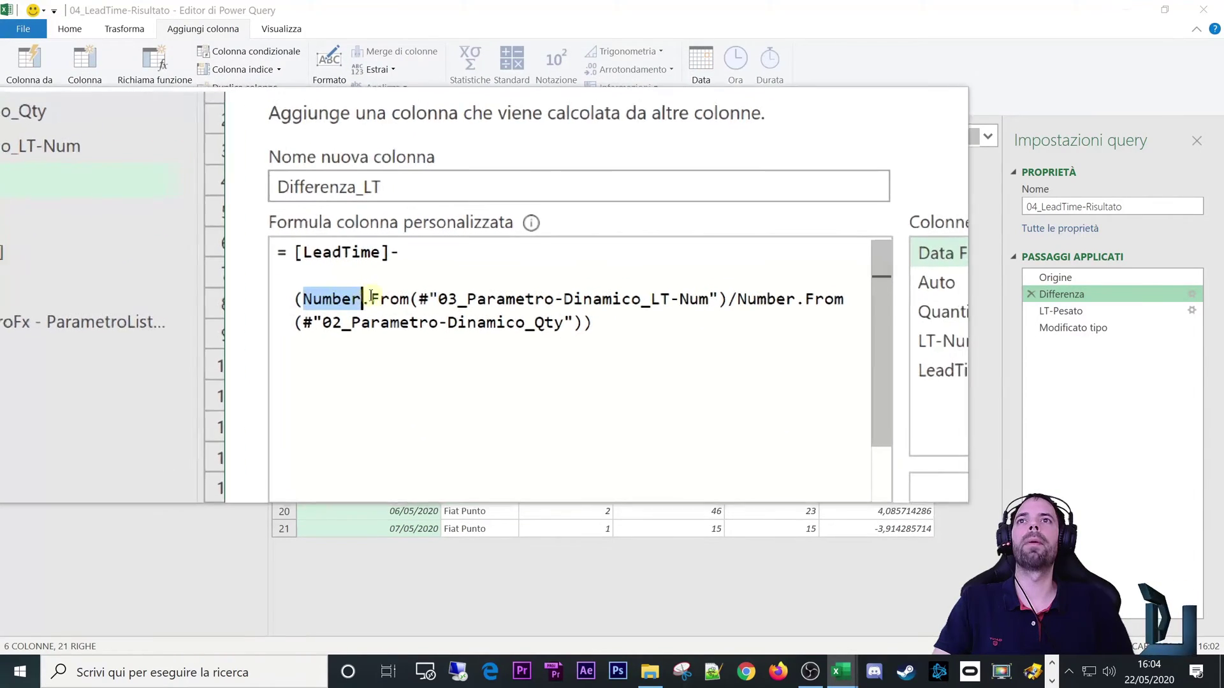
left_click_drag(408, 298, 568, 298)
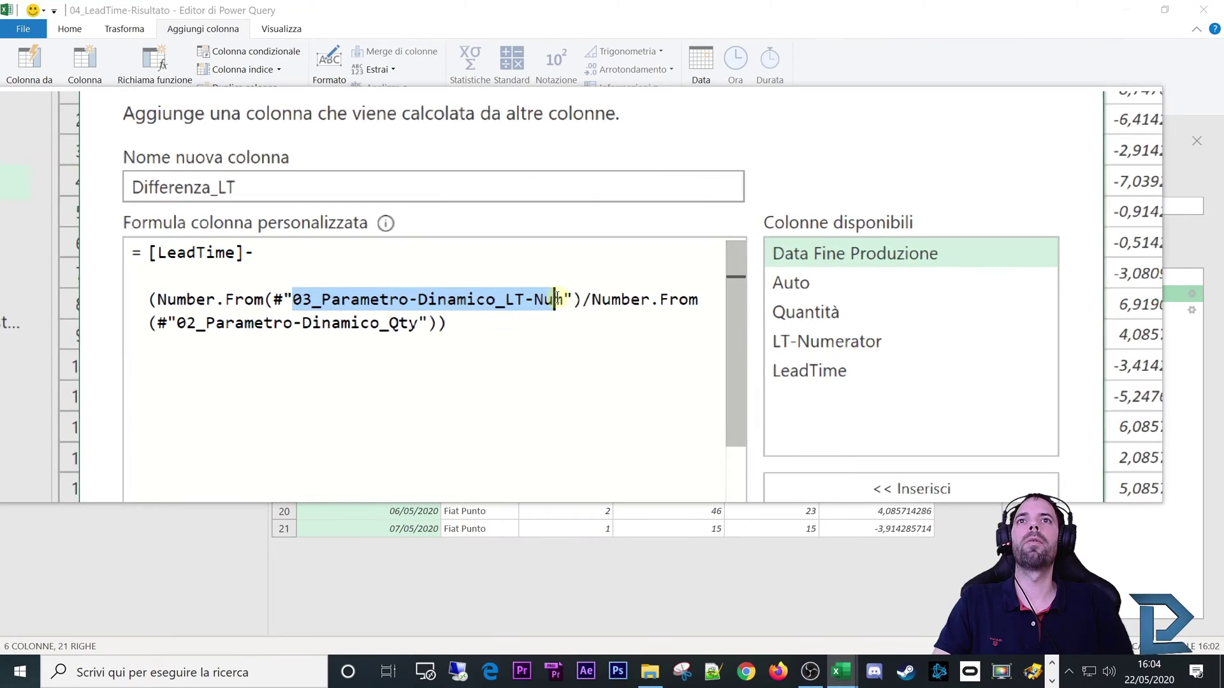
left_click(259, 300)
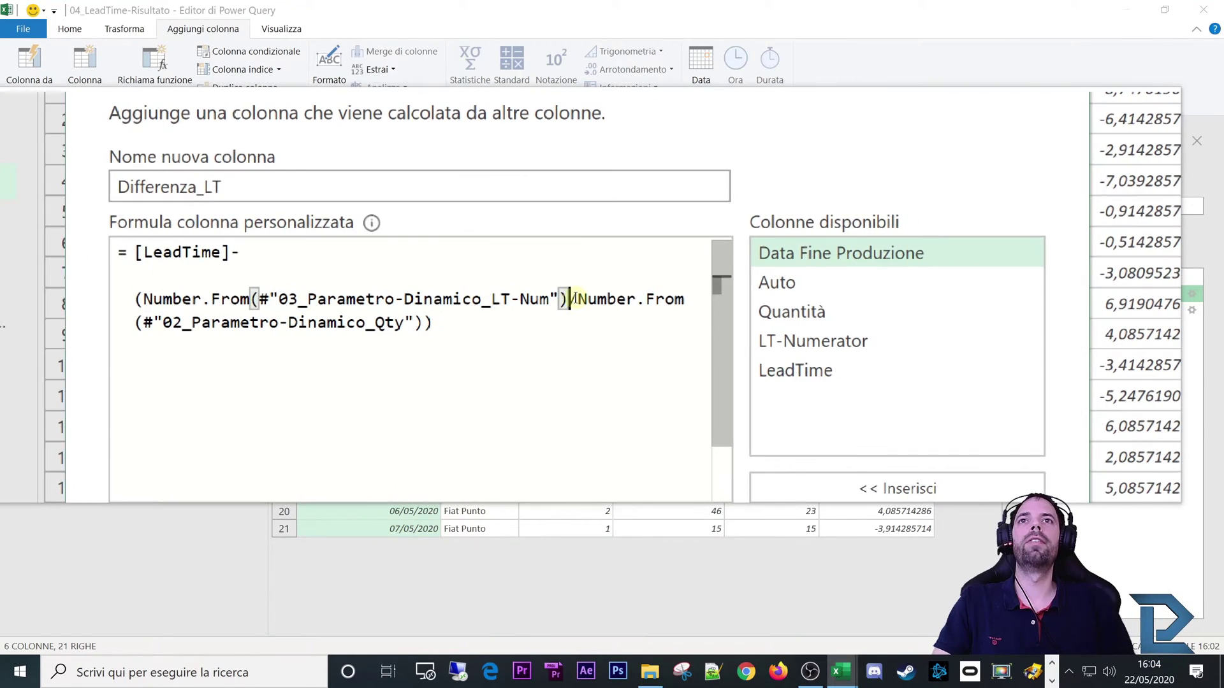
key("Return")
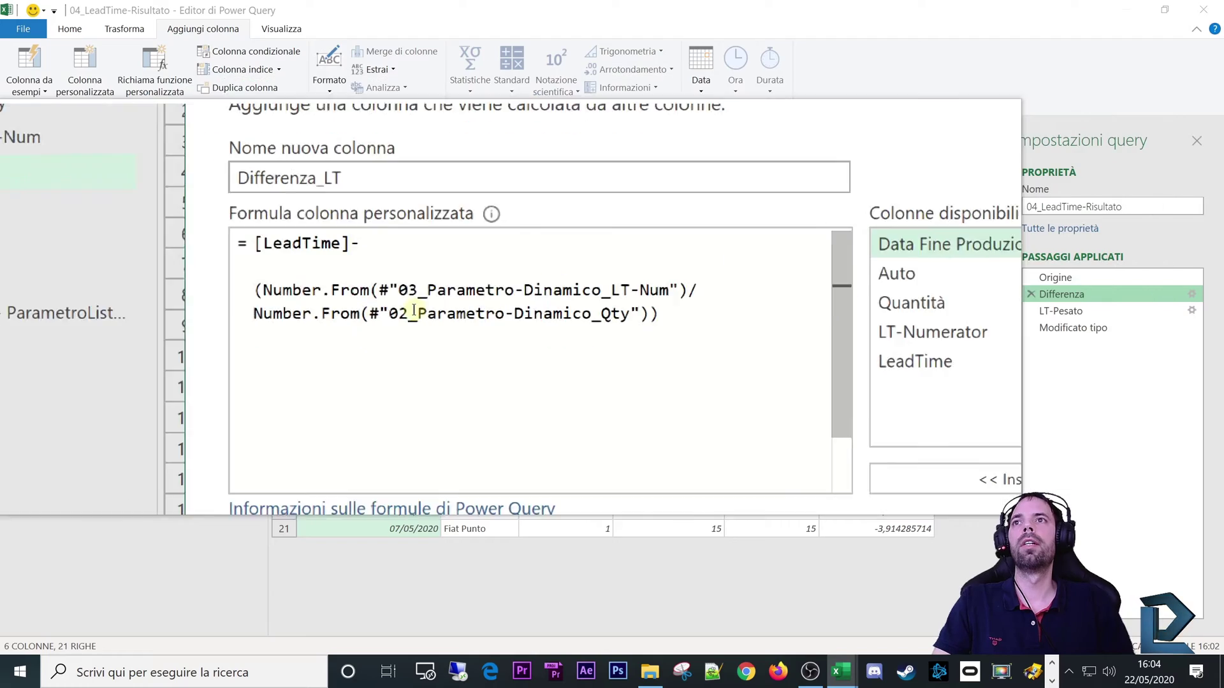
key("shift+End")
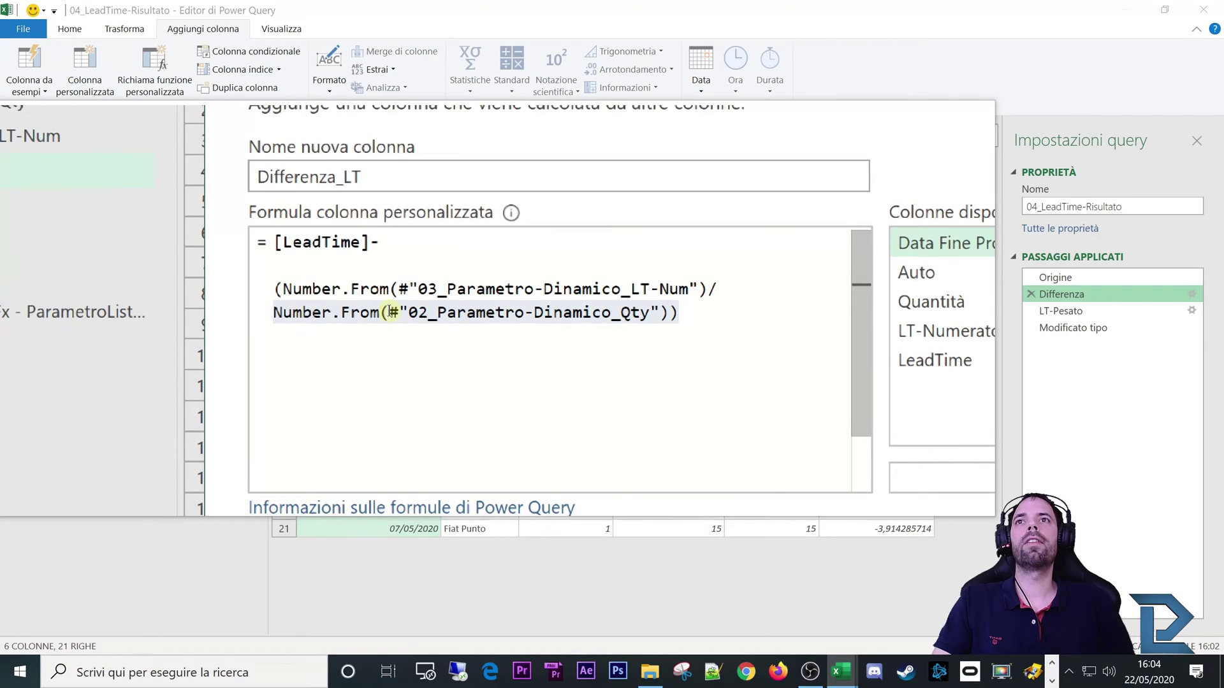
Step: Review the LeadTime, LT-Num and Qty parameter references in the formula
left_click_drag(389, 313, 541, 324)
left_click(498, 300)
left_click(481, 321)
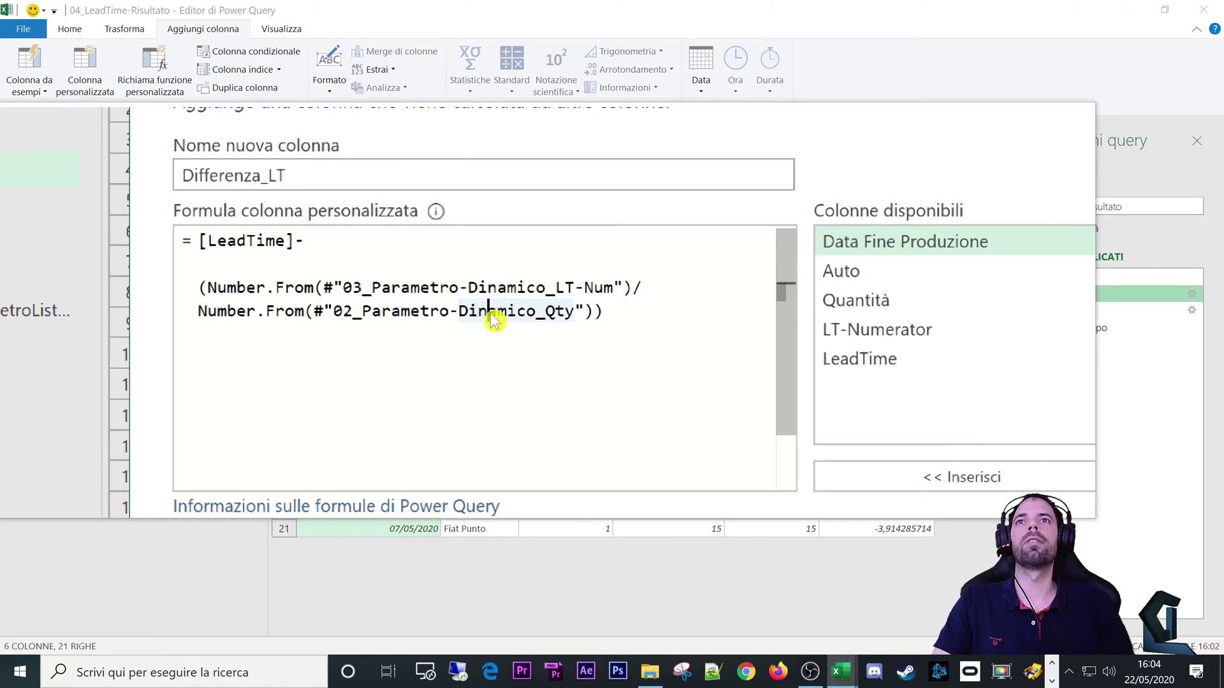
left_click(333, 266)
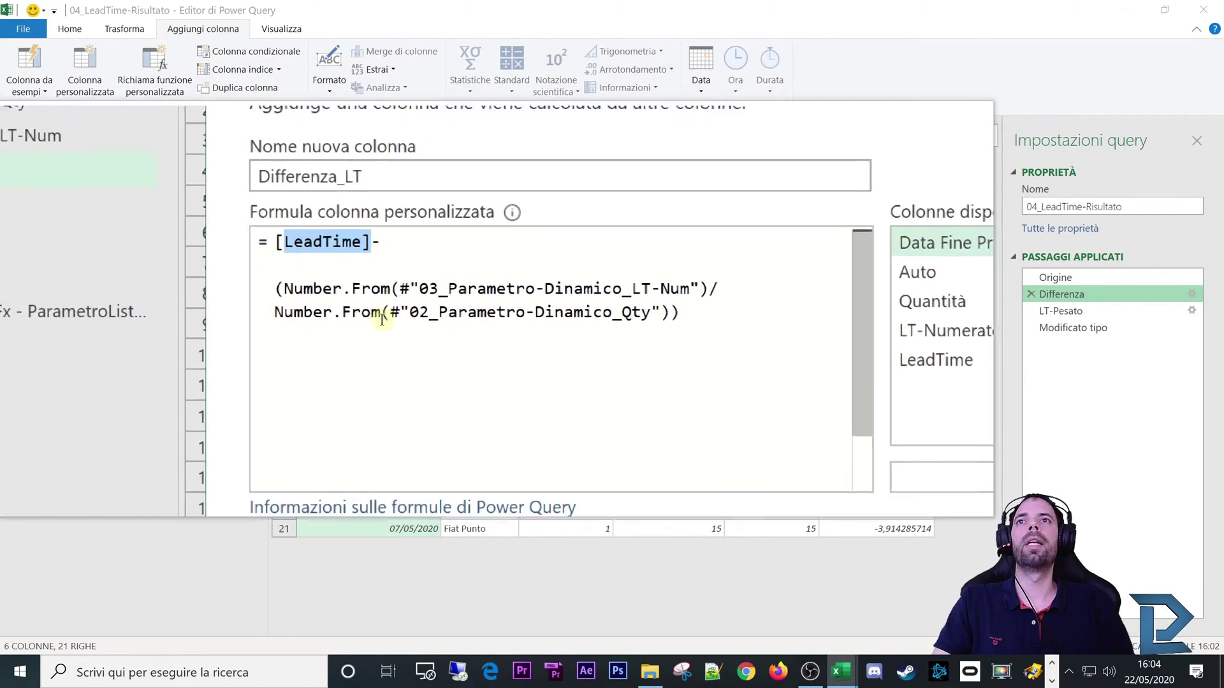
left_click_drag(264, 289, 451, 312)
left_click(228, 289)
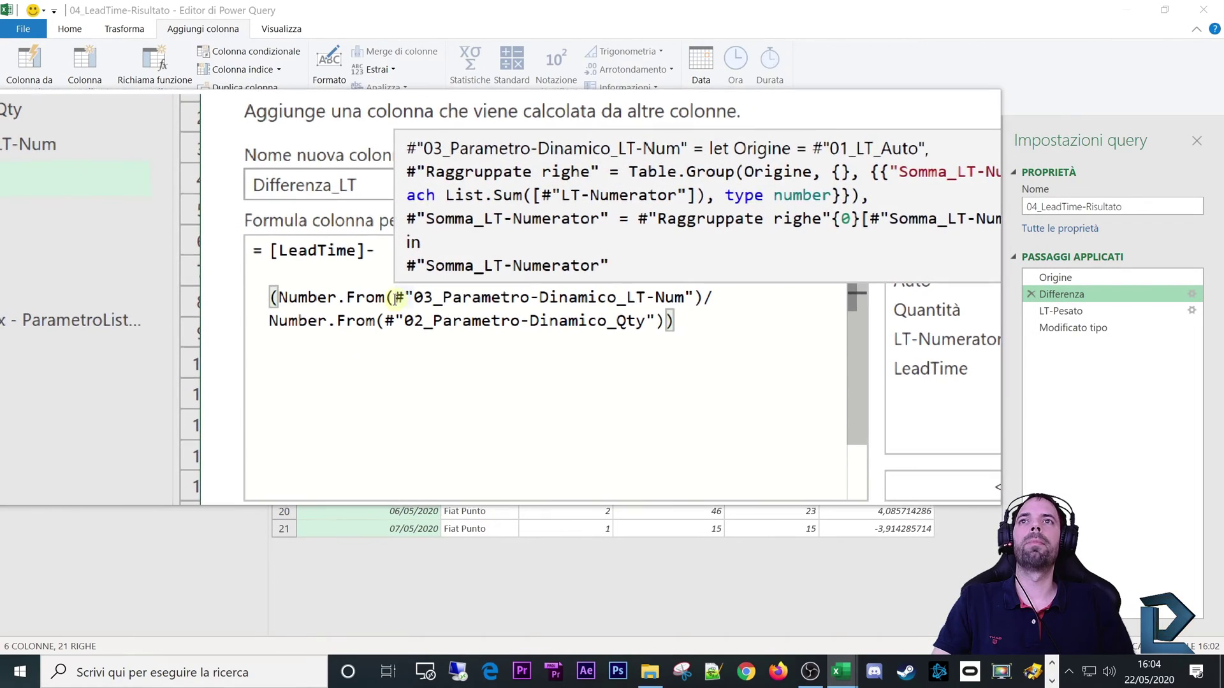
double_click(403, 299)
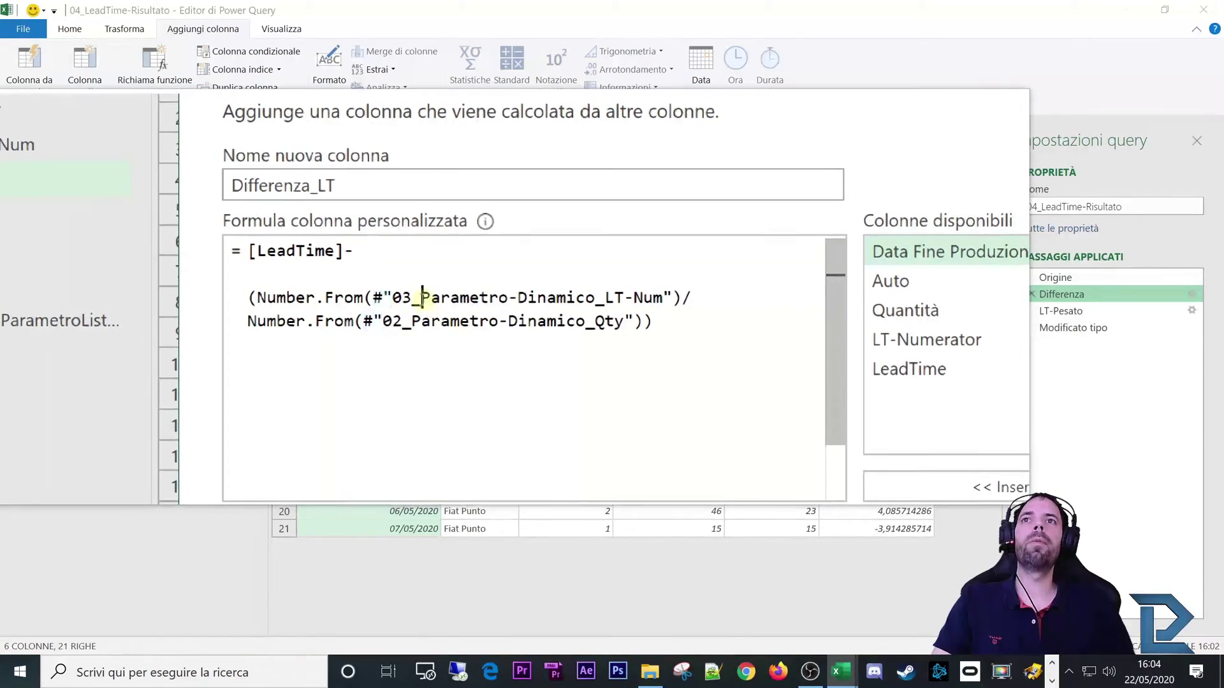
Step: Edit the LT-Num reference, removing the 03_ prefix and adjusting its quotes
left_click_drag(422, 298, 395, 297)
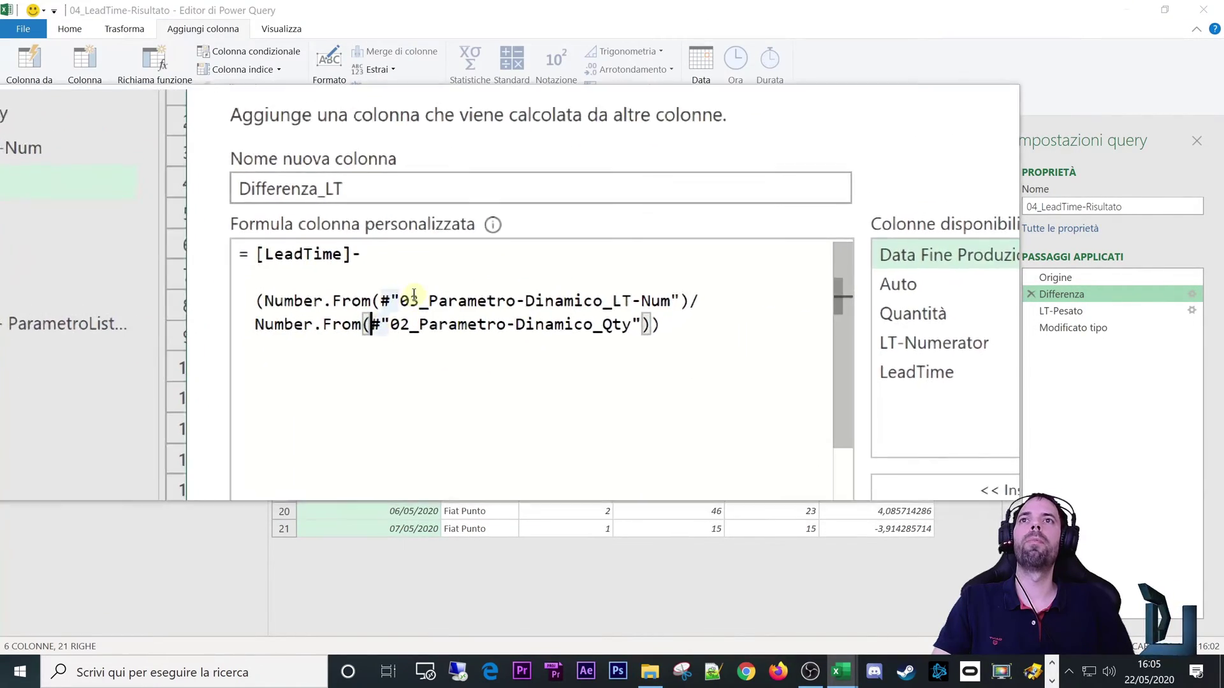
left_click(402, 298)
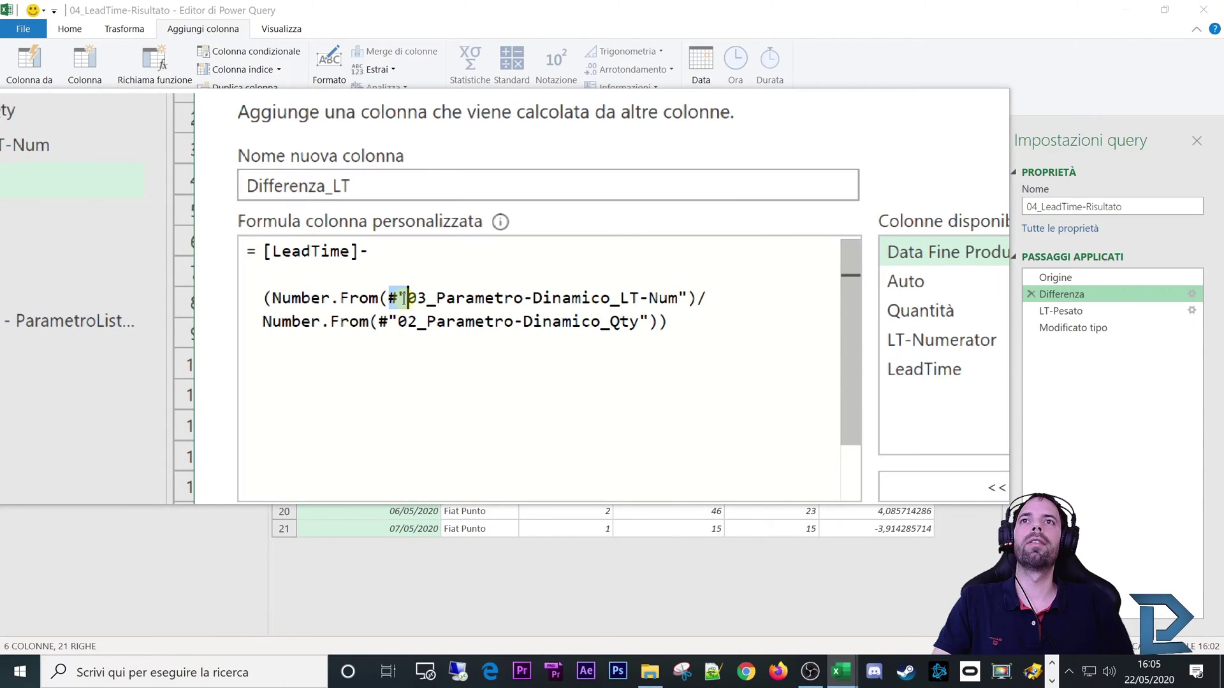
left_click_drag(434, 298, 406, 298)
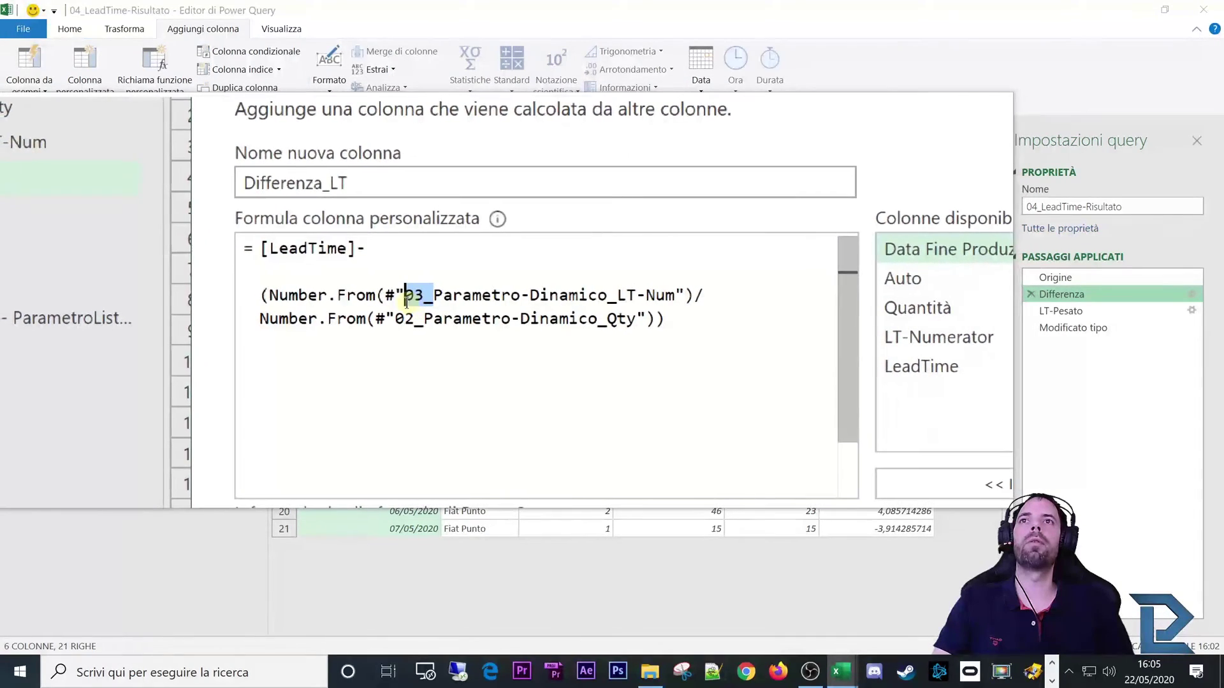
key("BackSpace")
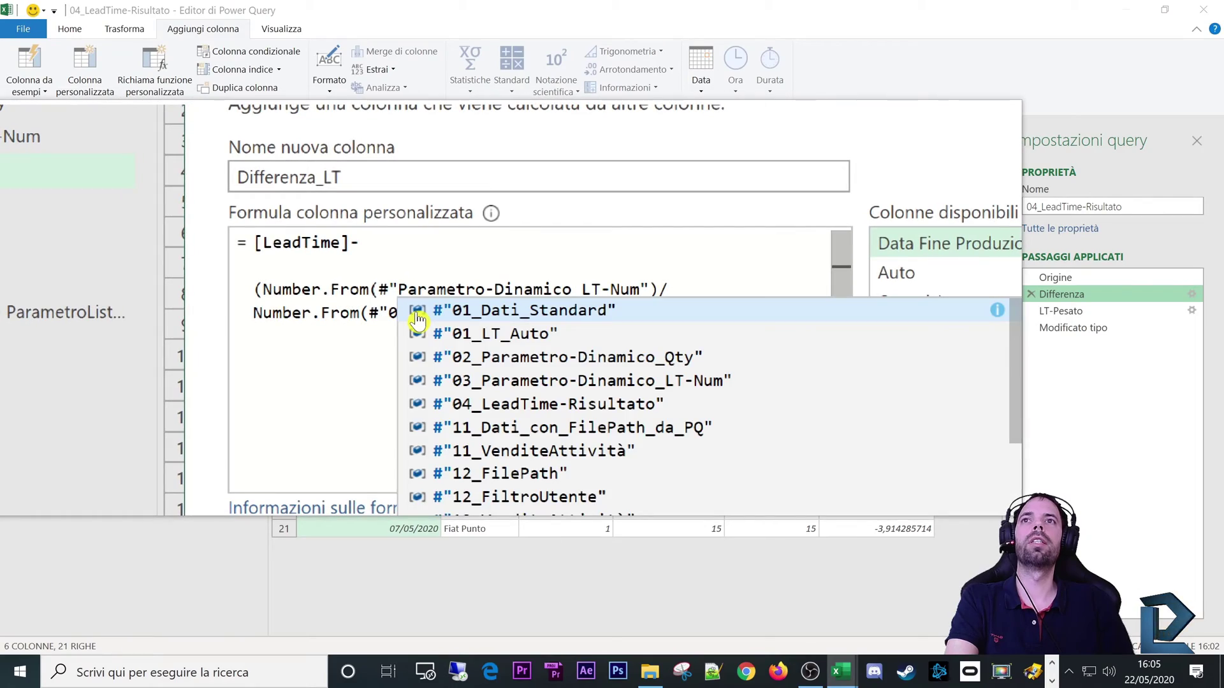
key("BackSpace")
key("BackSpace")
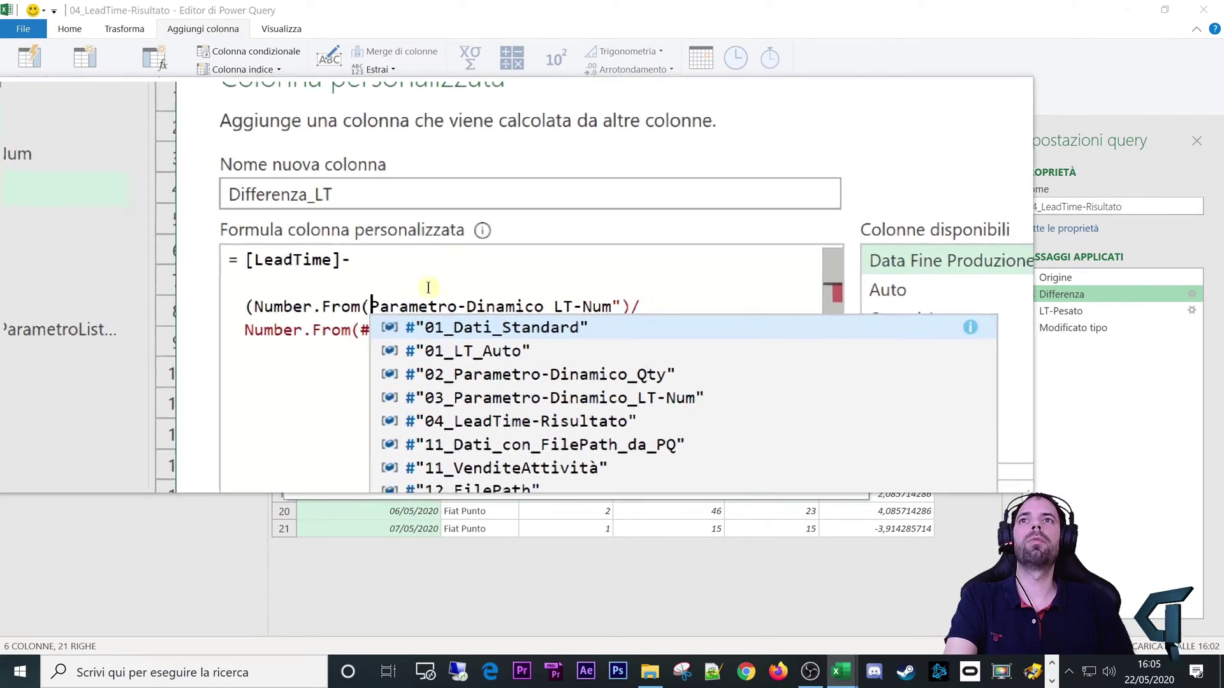
left_click(619, 307)
key("BackSpace")
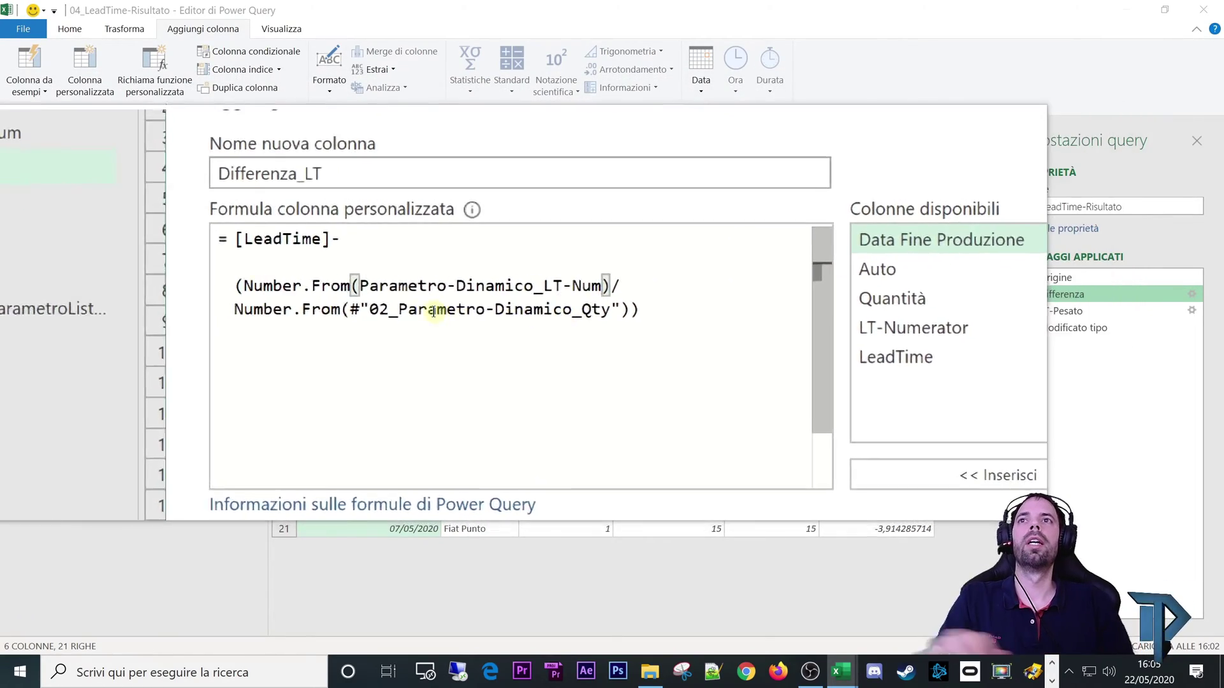
left_click(360, 285)
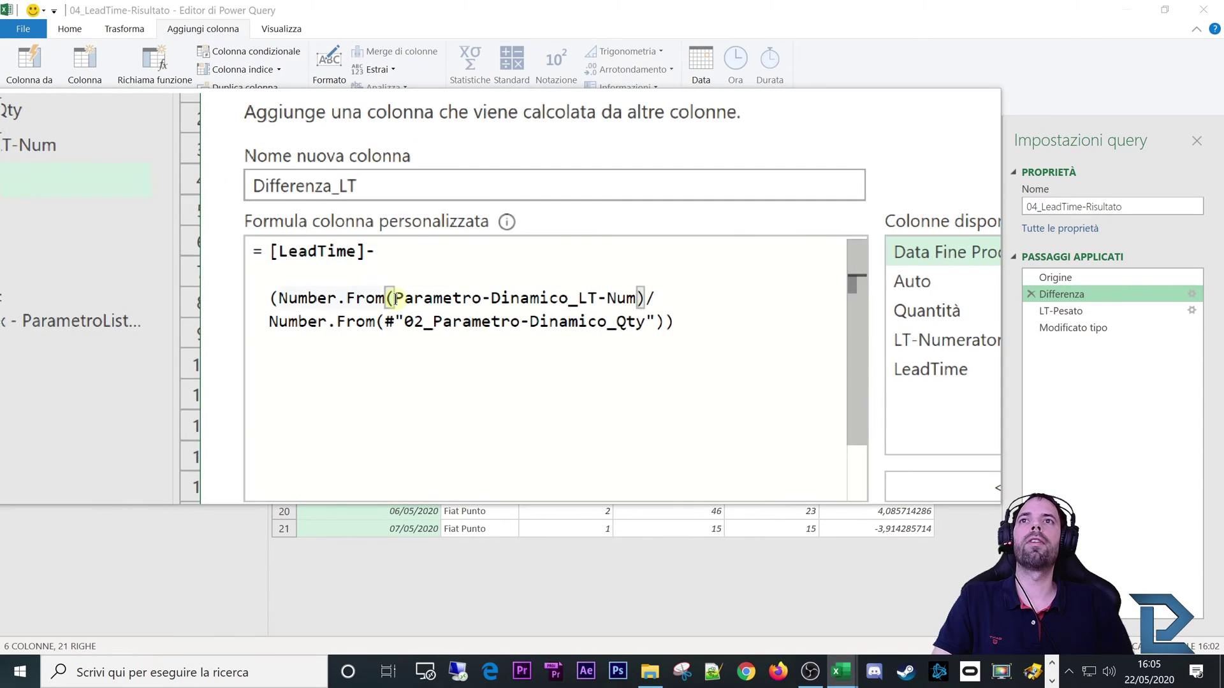
left_click_drag(395, 299, 630, 298)
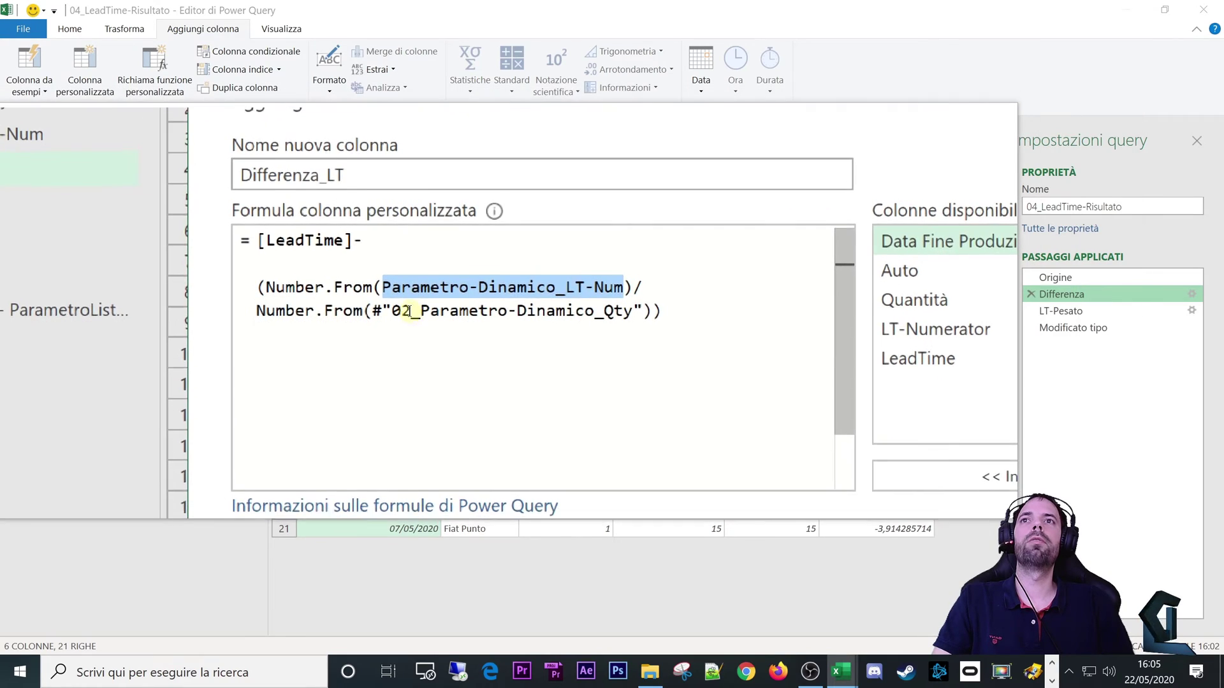
mouse_move(506, 311)
left_click_drag(402, 312, 413, 313)
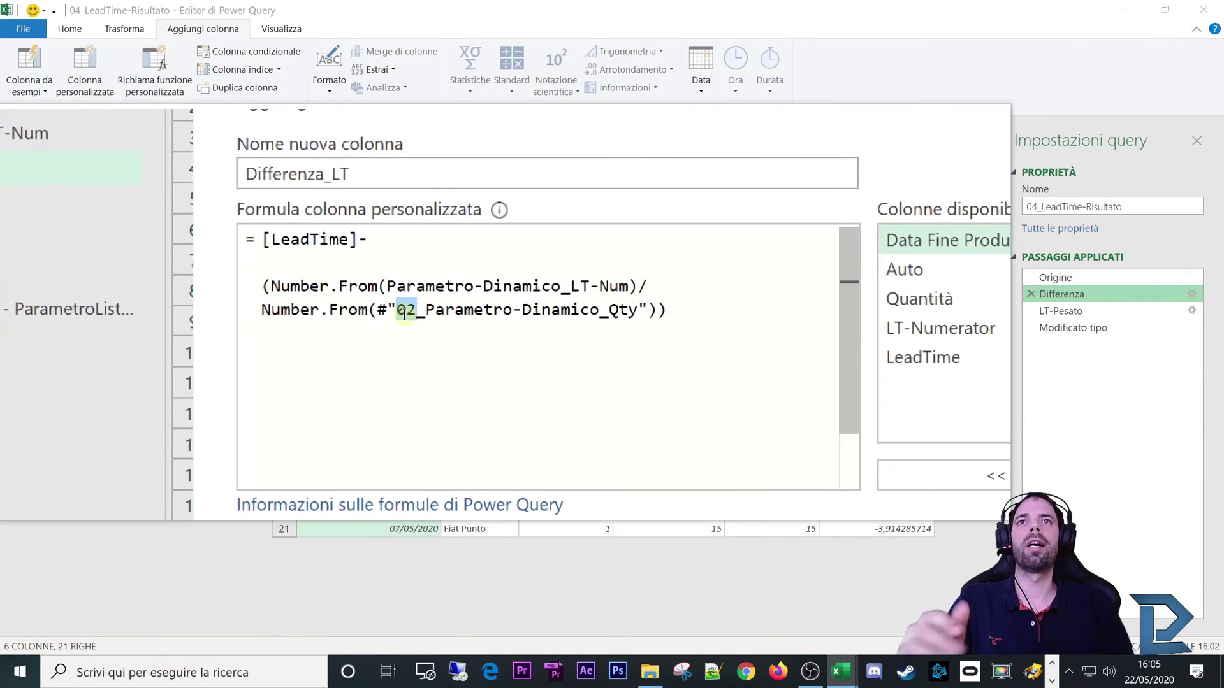
key("Up")
key("End")
key("Left")
key("Left")
type("\"")
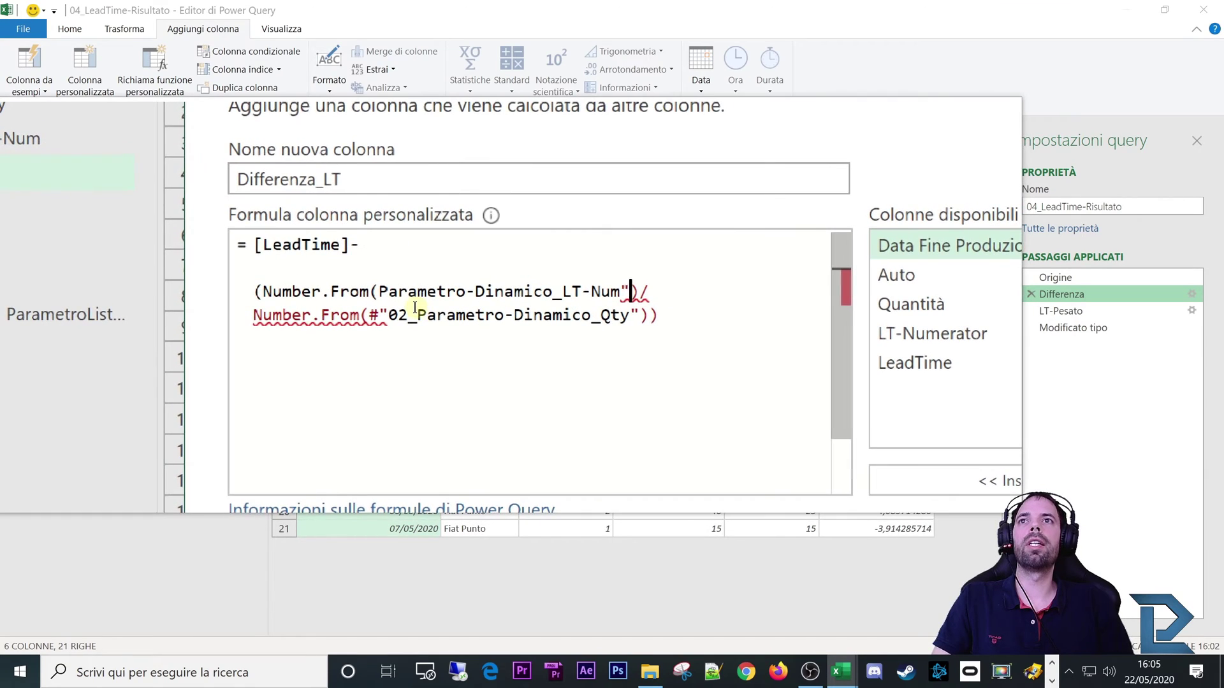
Step: Re-examine the #"03_Parametro-Dinamico_LT-Num" and Qty references in the formula
left_click_drag(380, 292, 400, 292)
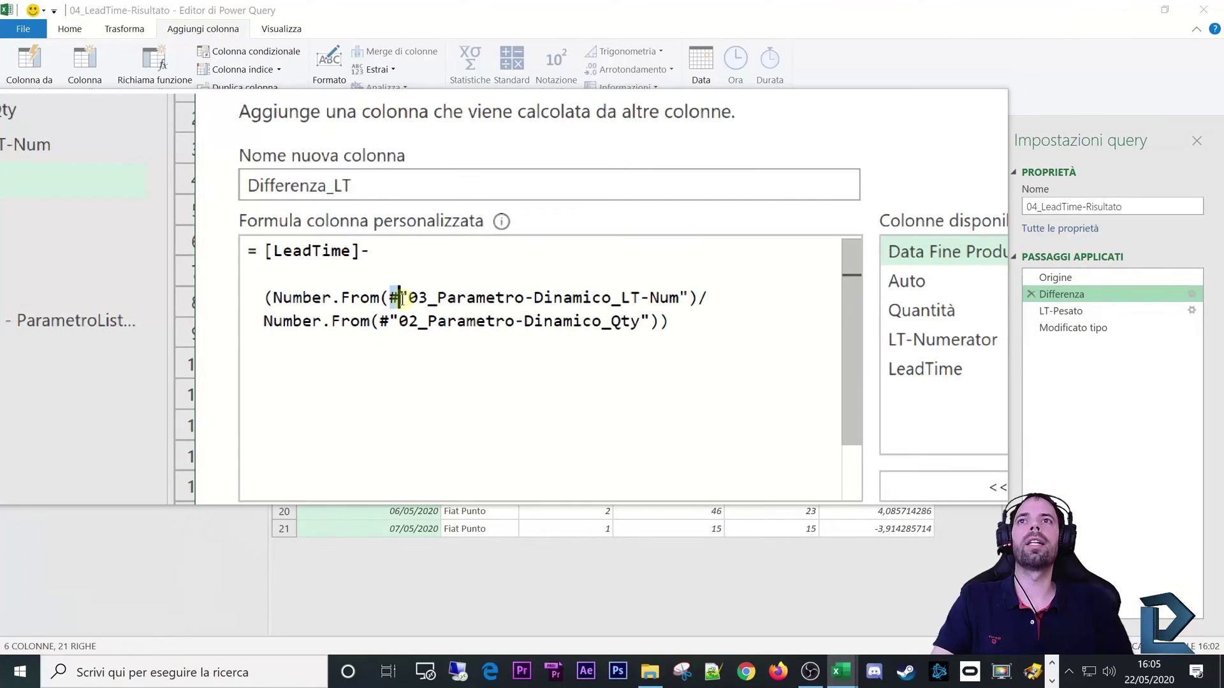
mouse_move(409, 302)
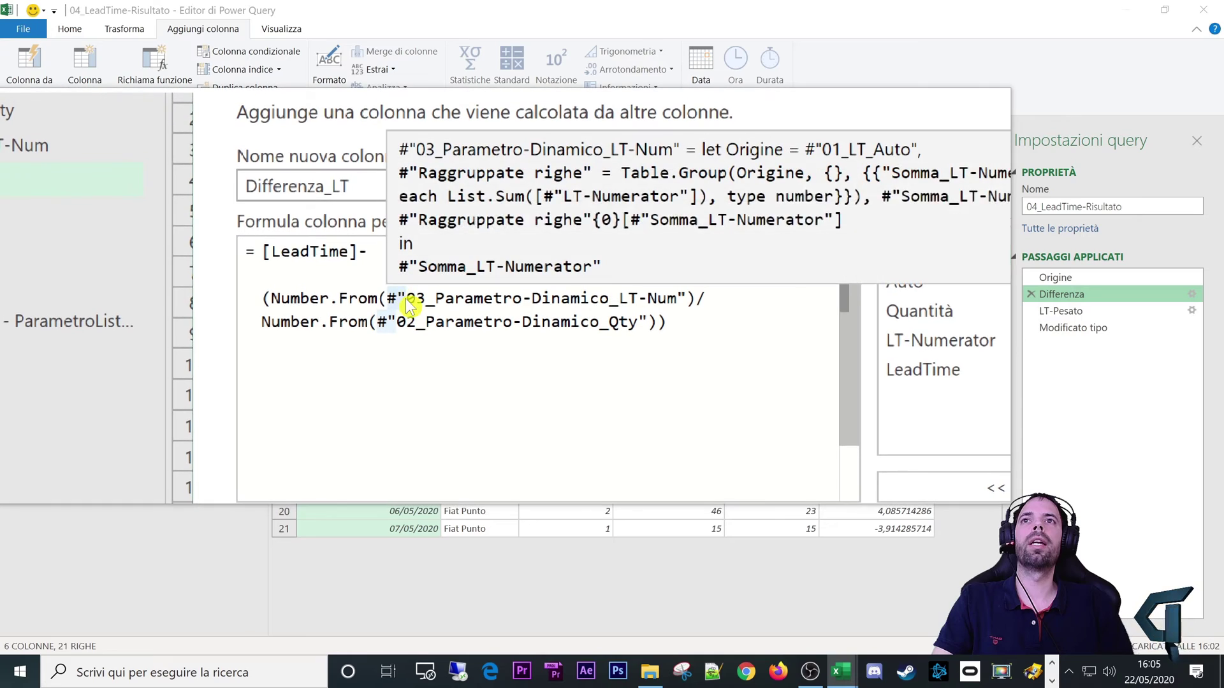
left_click_drag(405, 298, 420, 298)
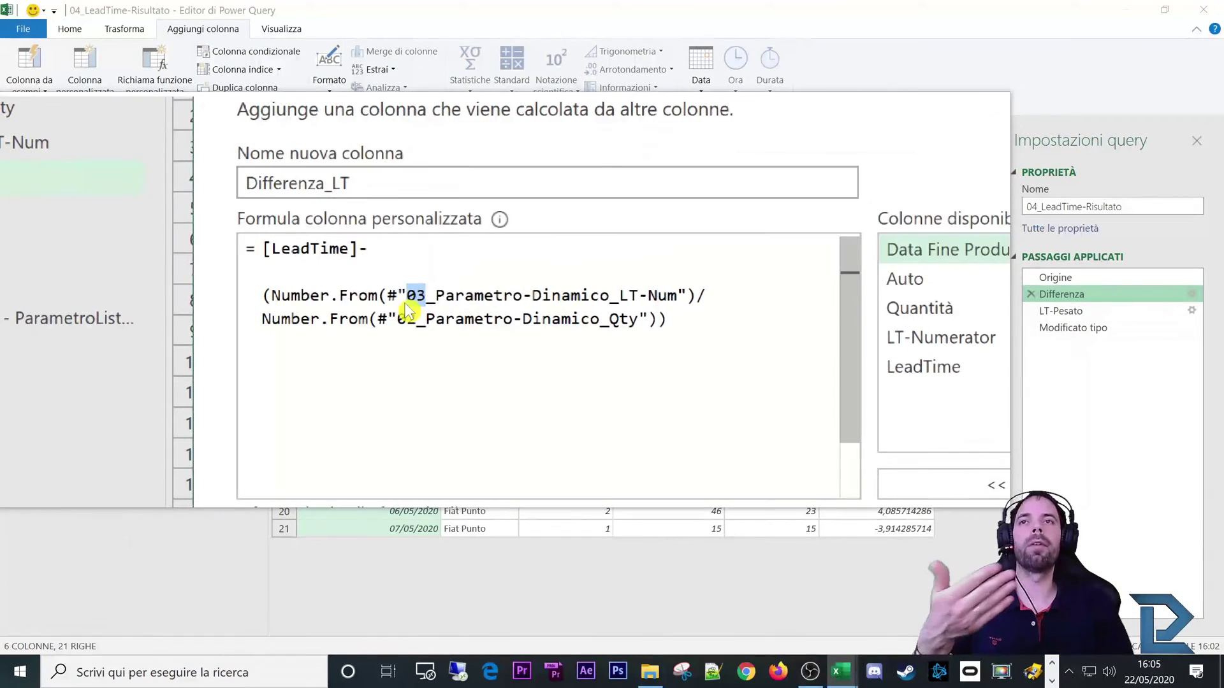
left_click(397, 318)
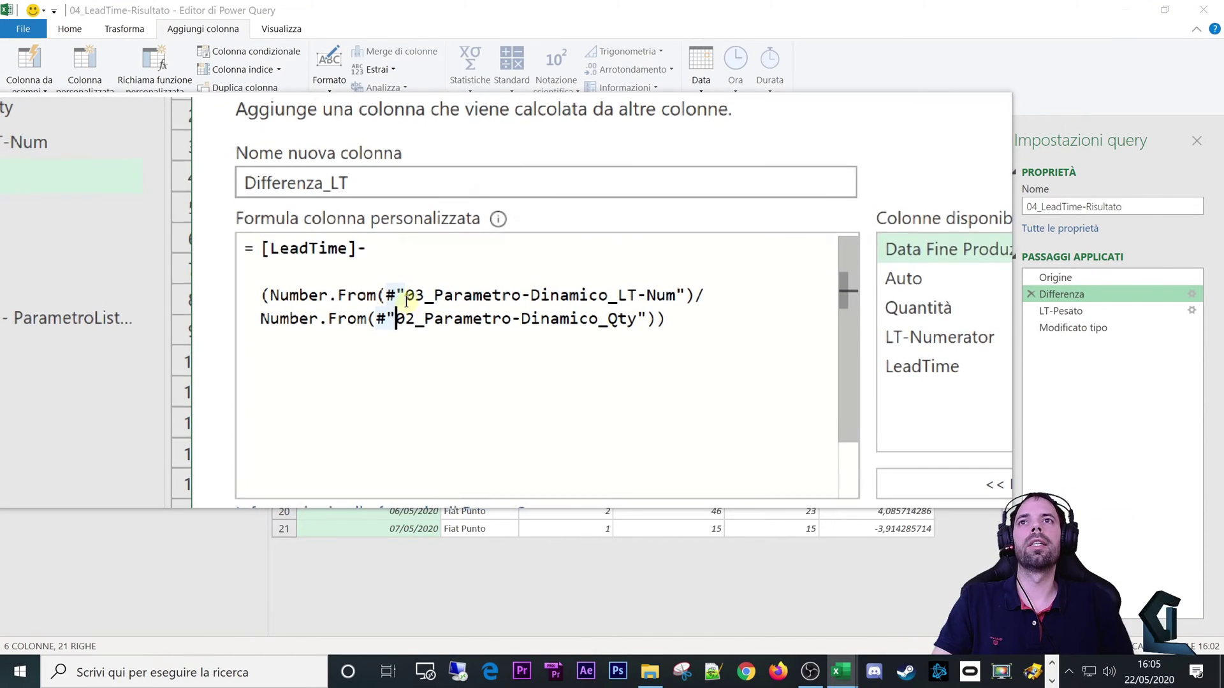
left_click_drag(406, 300, 585, 300)
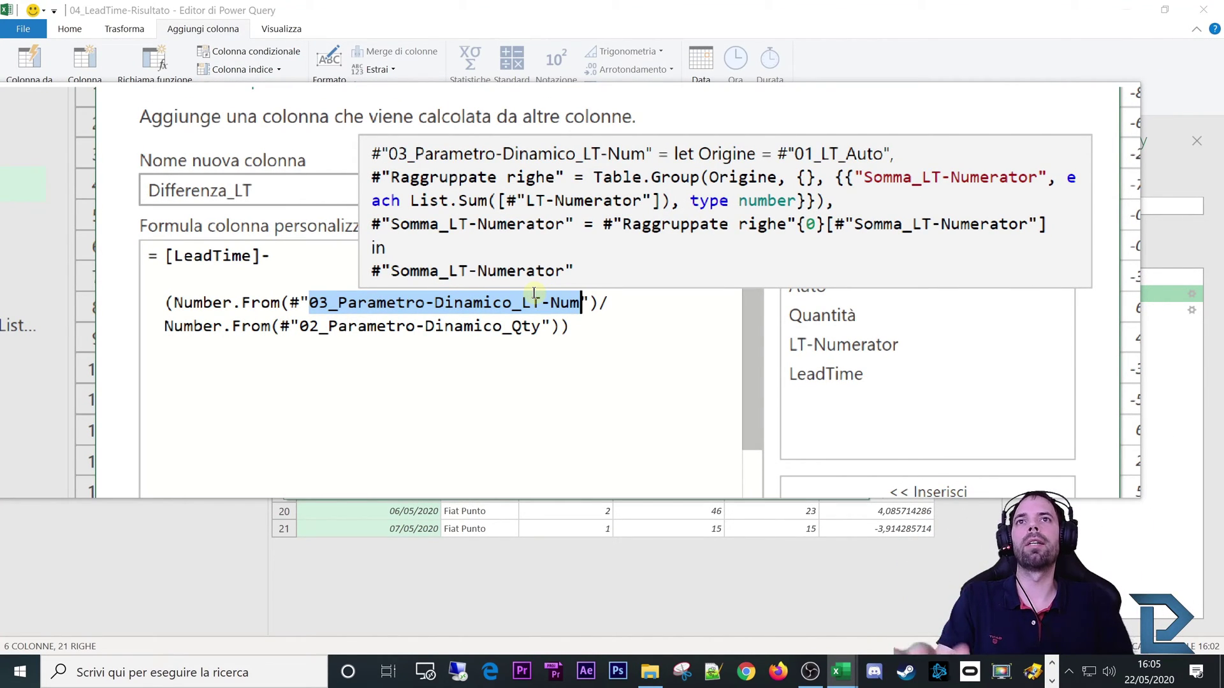
left_click(525, 299)
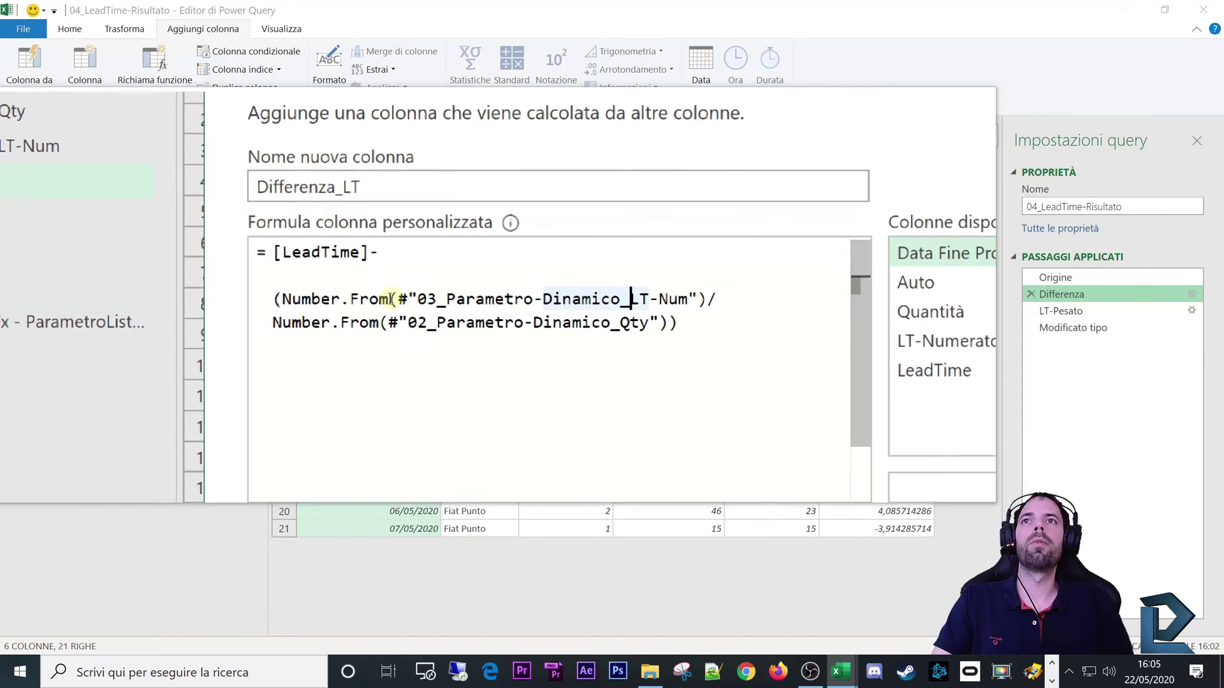
double_click(399, 299)
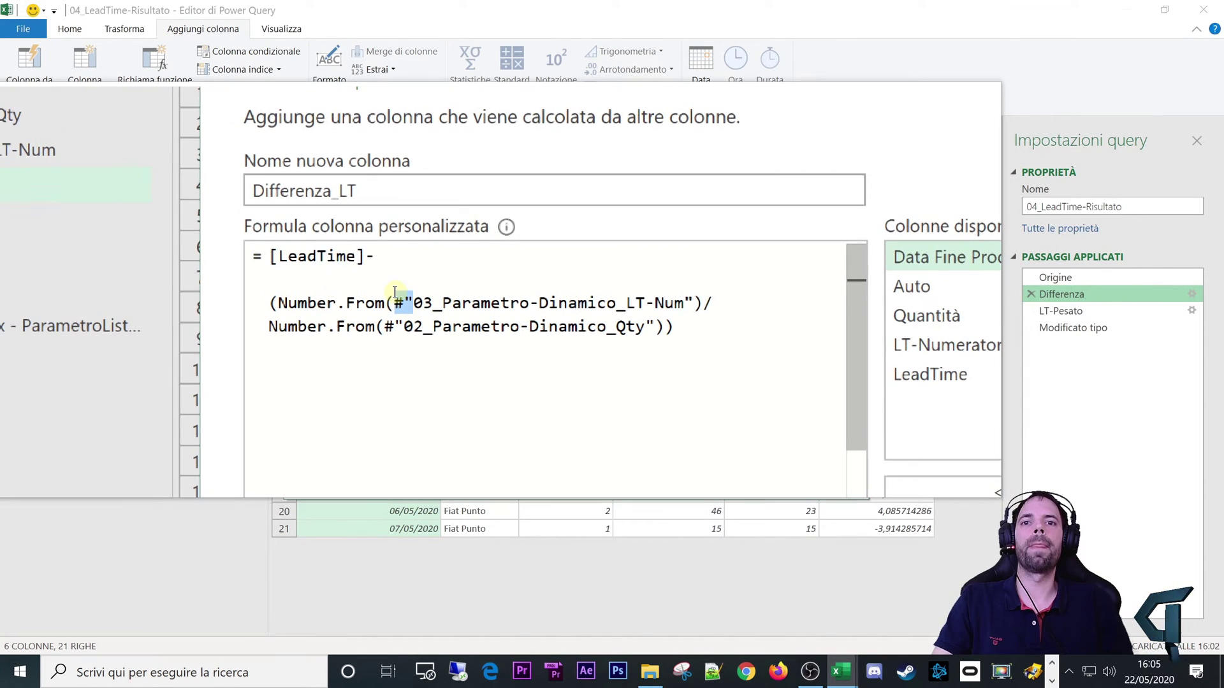
left_click(393, 286)
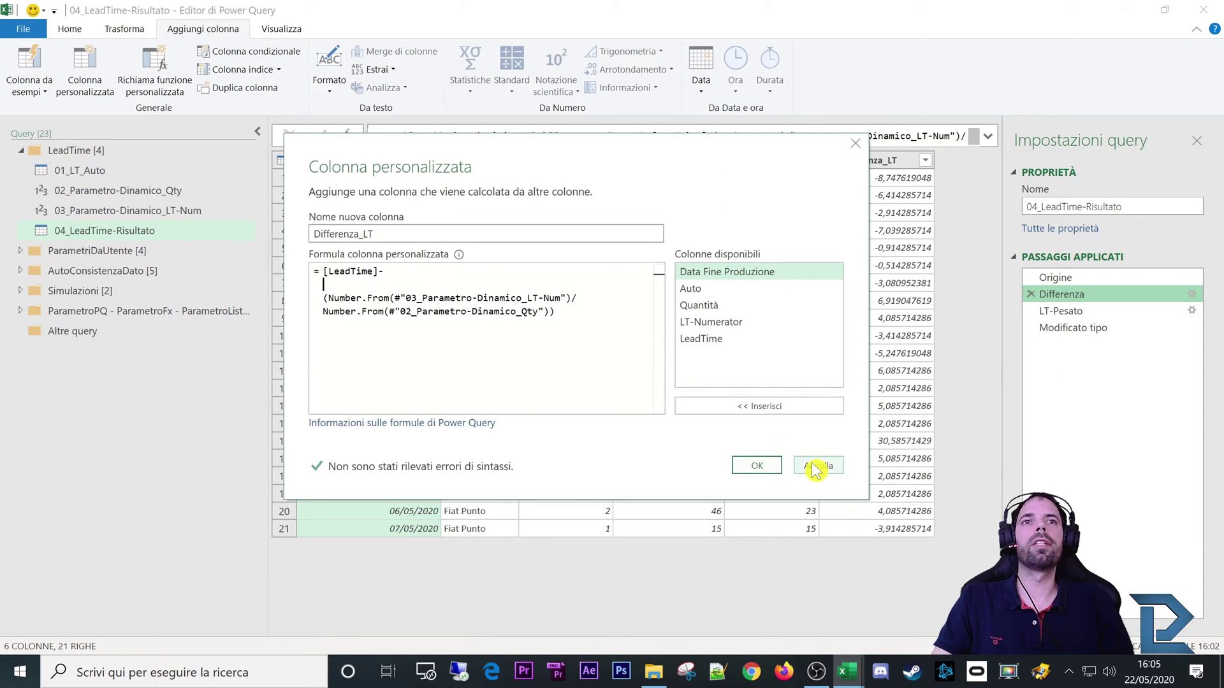
Step: Discard the Differenza_LT formula edits and check several Differenza_LT values, including row 16
left_click(817, 470)
left_click(692, 360)
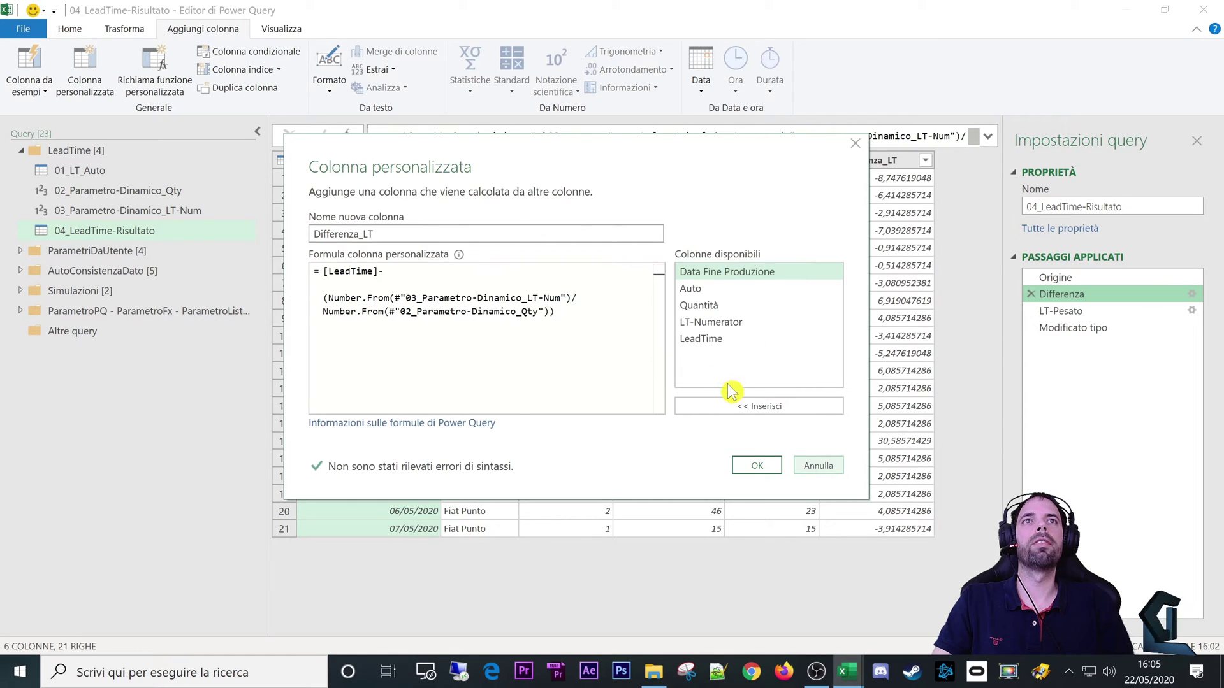
left_click(860, 213)
left_click(863, 233)
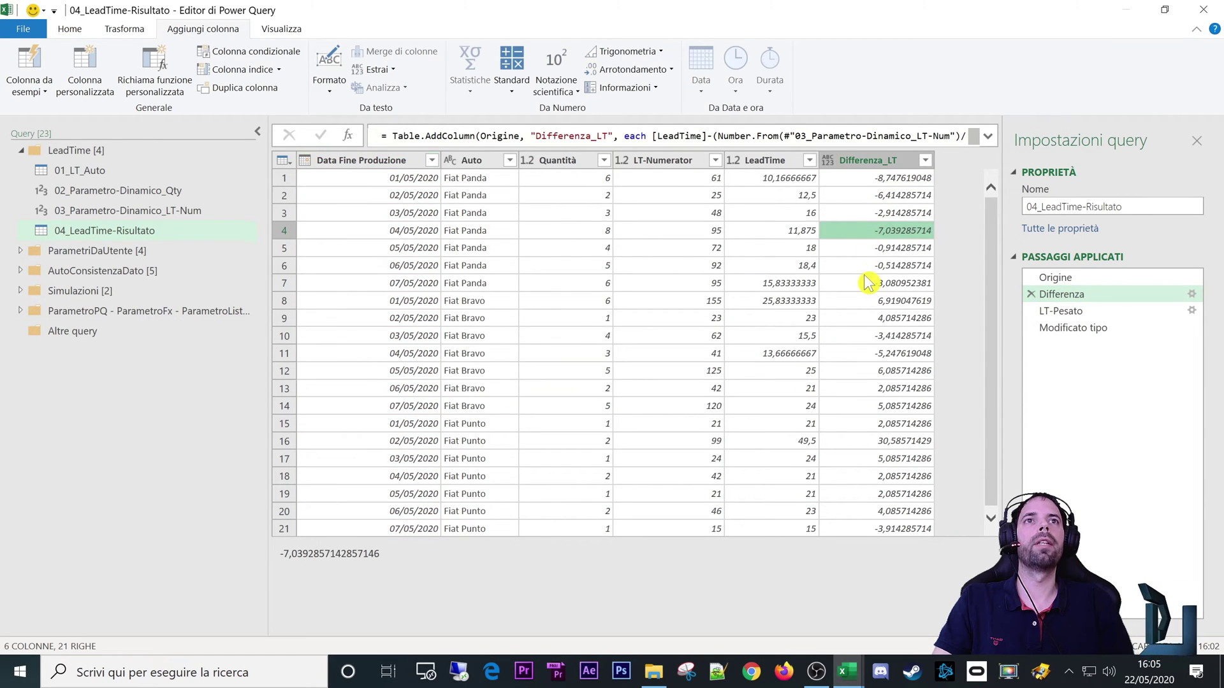
left_click(867, 338)
left_click(863, 389)
left_click(886, 441)
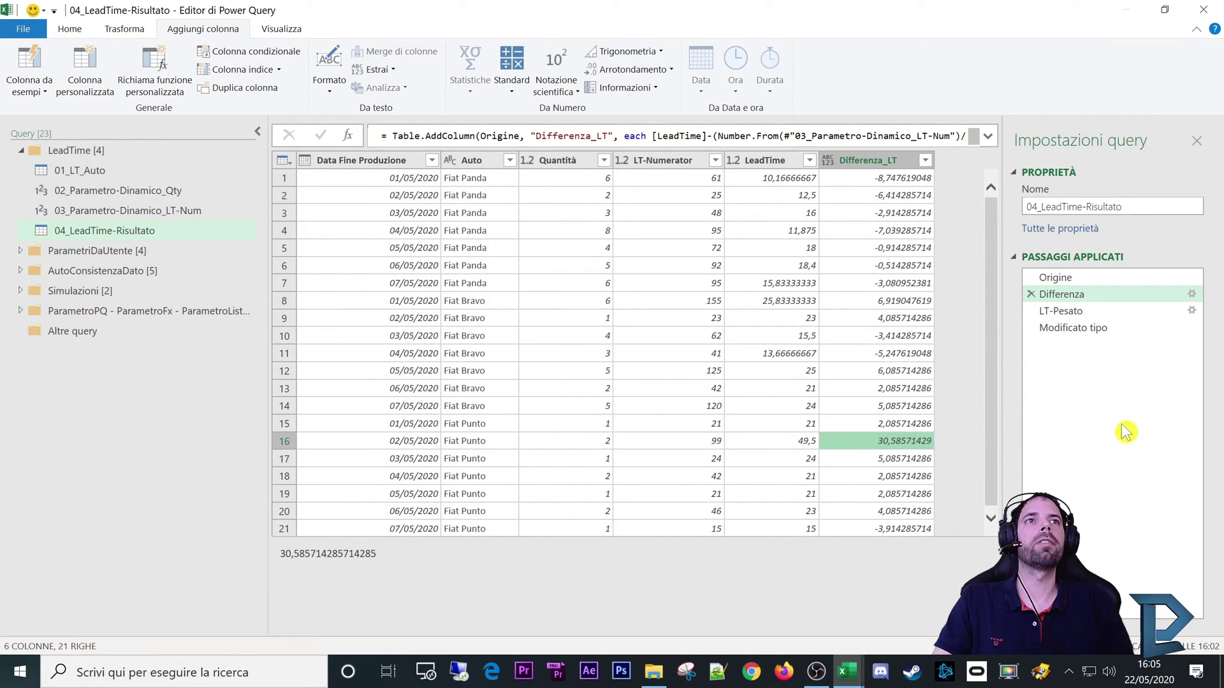
Step: Inspect the LT-Pesato step's LT-Medio-Pesato formula, then return to the Modificato tipo step
left_click(1069, 312)
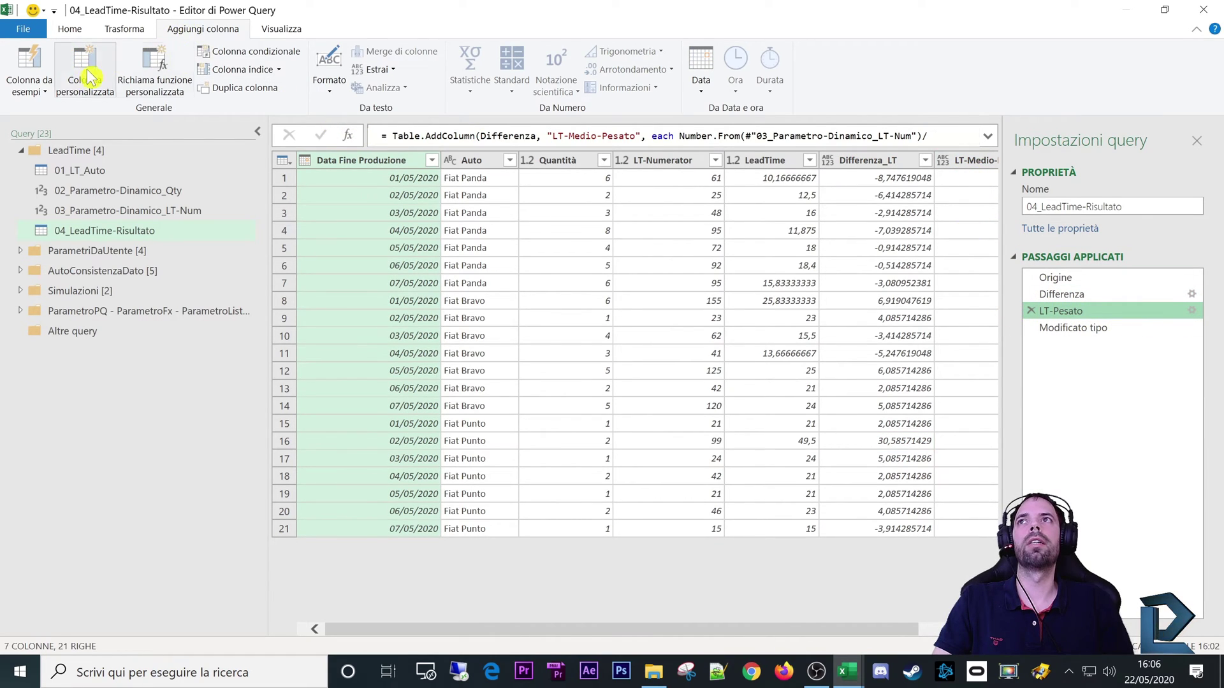
double_click(1083, 319)
left_click_drag(449, 289, 364, 282)
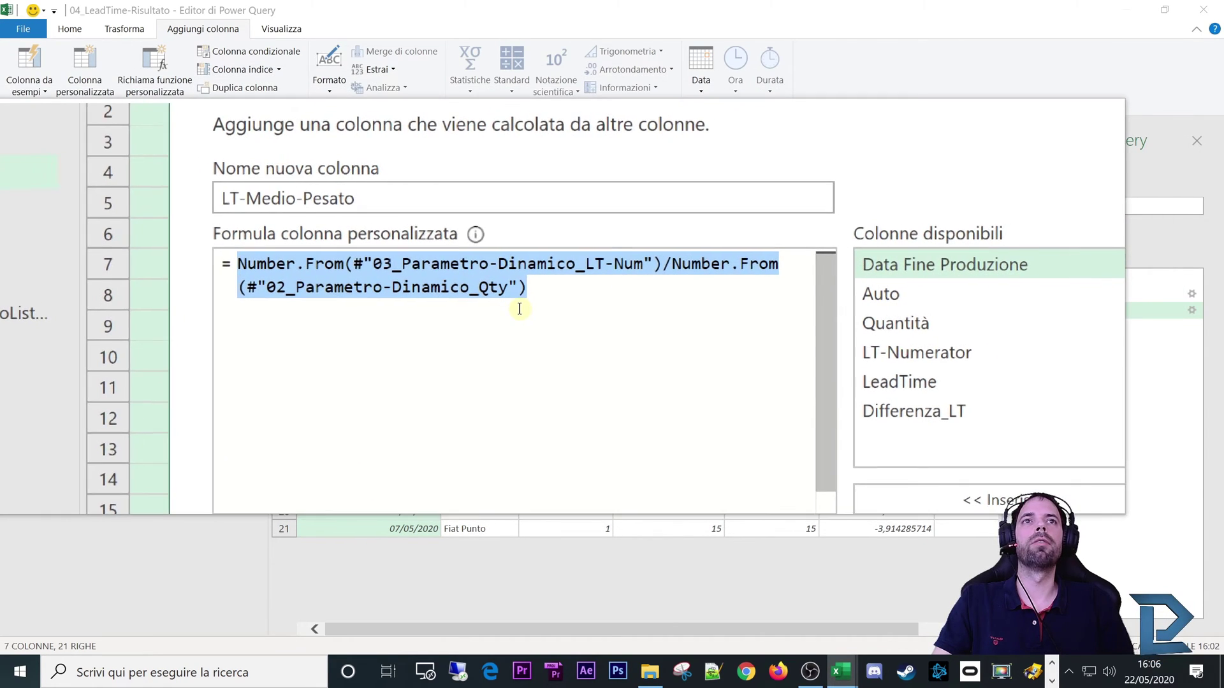
left_click(790, 478)
left_click(1093, 328)
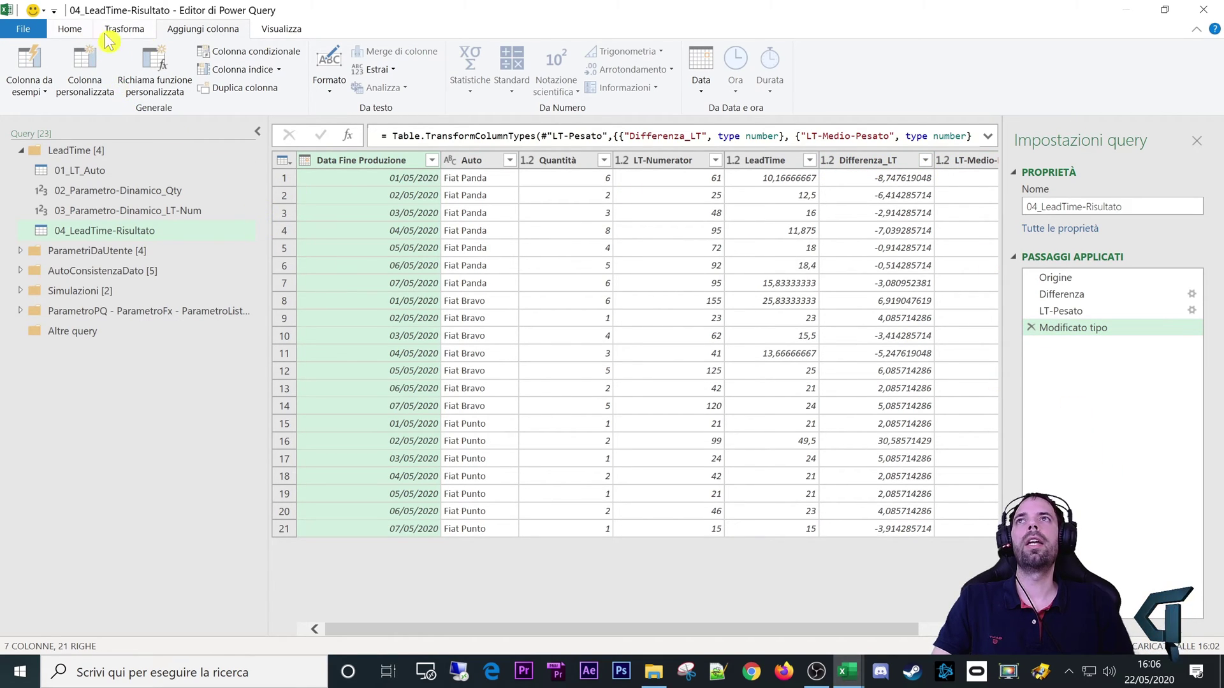
Step: Return to the workbook and look over the green output table
left_click(1217, 9)
left_click(630, 111)
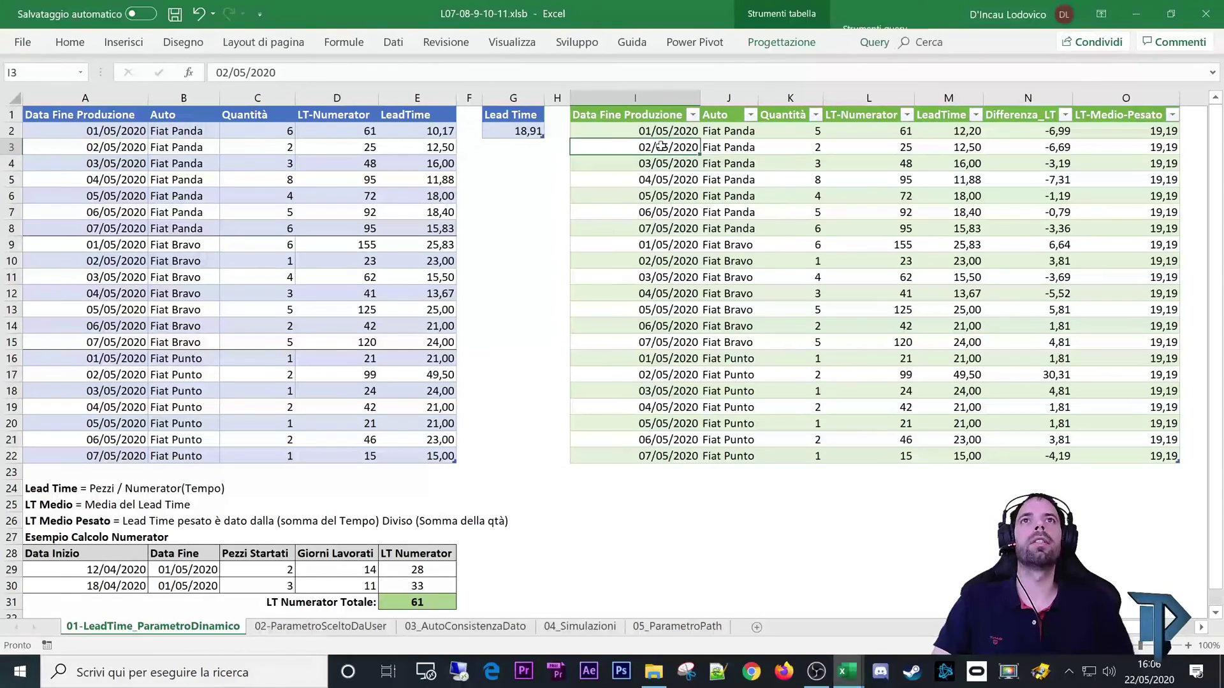
left_click_drag(630, 111, 1110, 220)
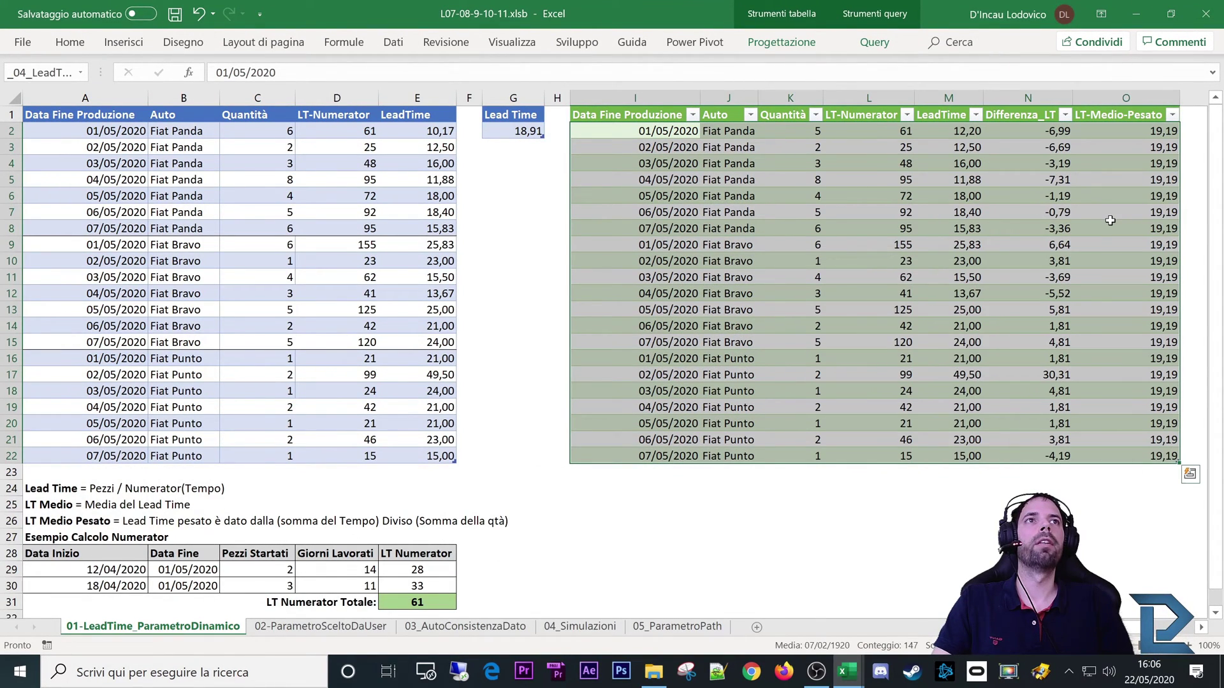
left_click(935, 226)
left_click_drag(626, 111, 1120, 443)
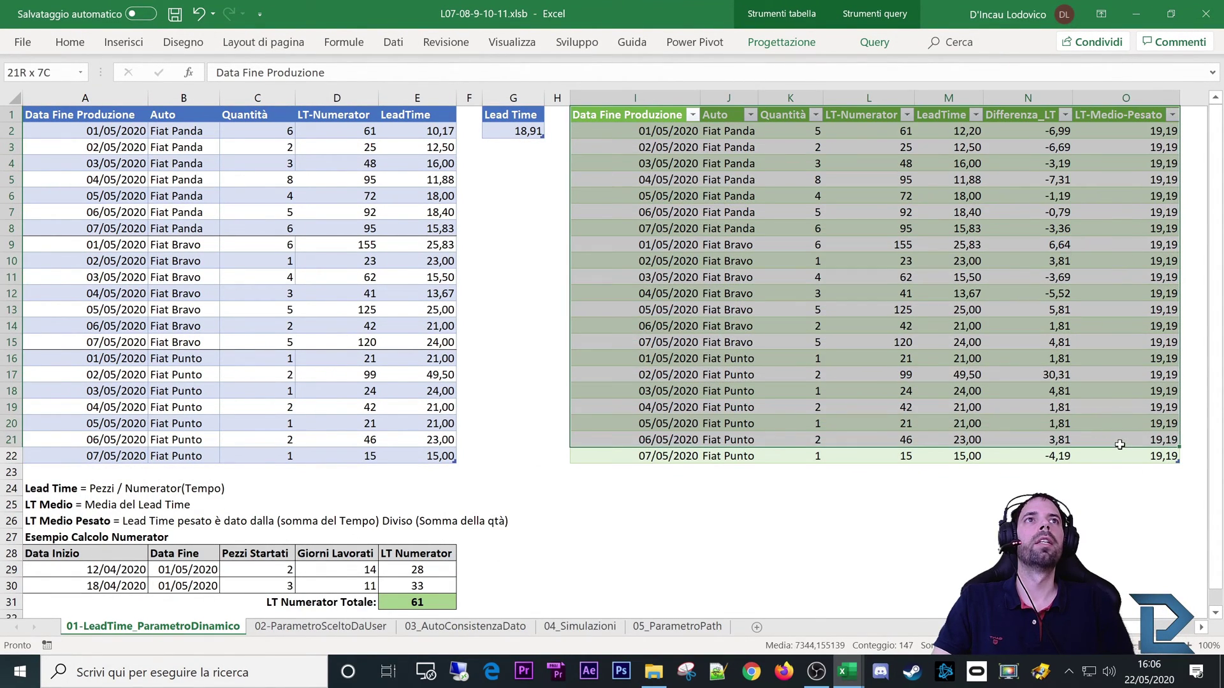
left_click(869, 293)
Step: With Panda quantity C2 at 10, refresh the green table to get LT-Medio-Pesato 17,89
left_click(280, 135)
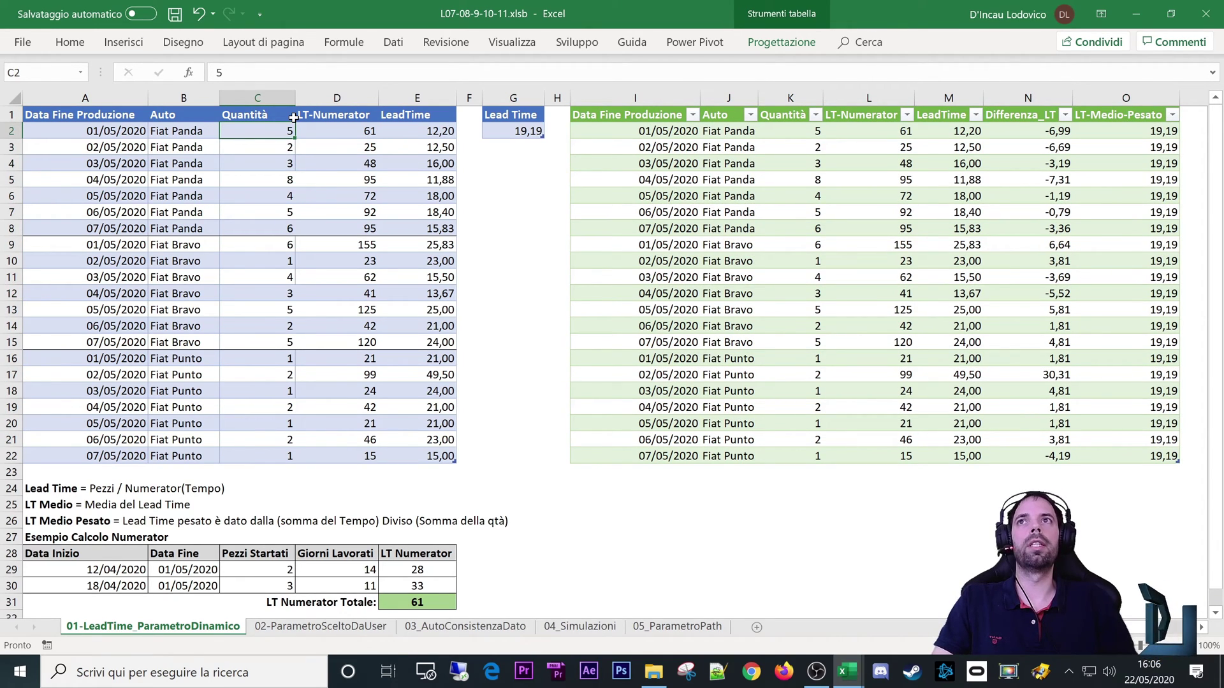
type("10")
left_click(505, 134)
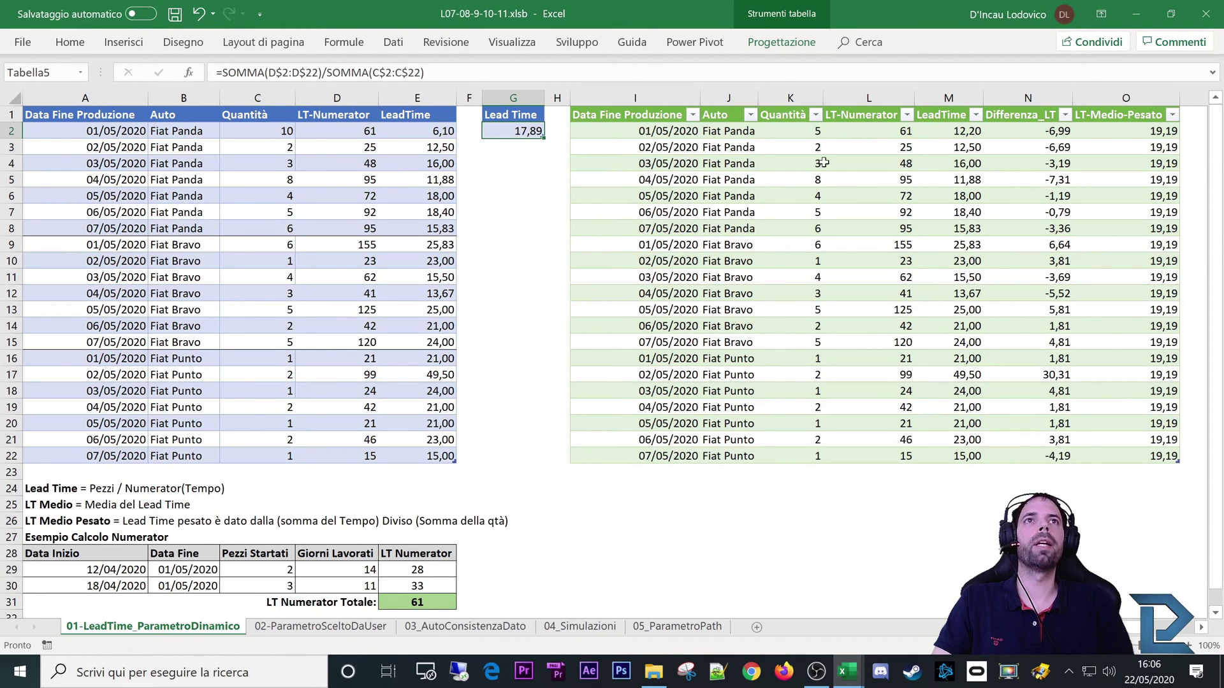
right_click(891, 167)
left_click(918, 302)
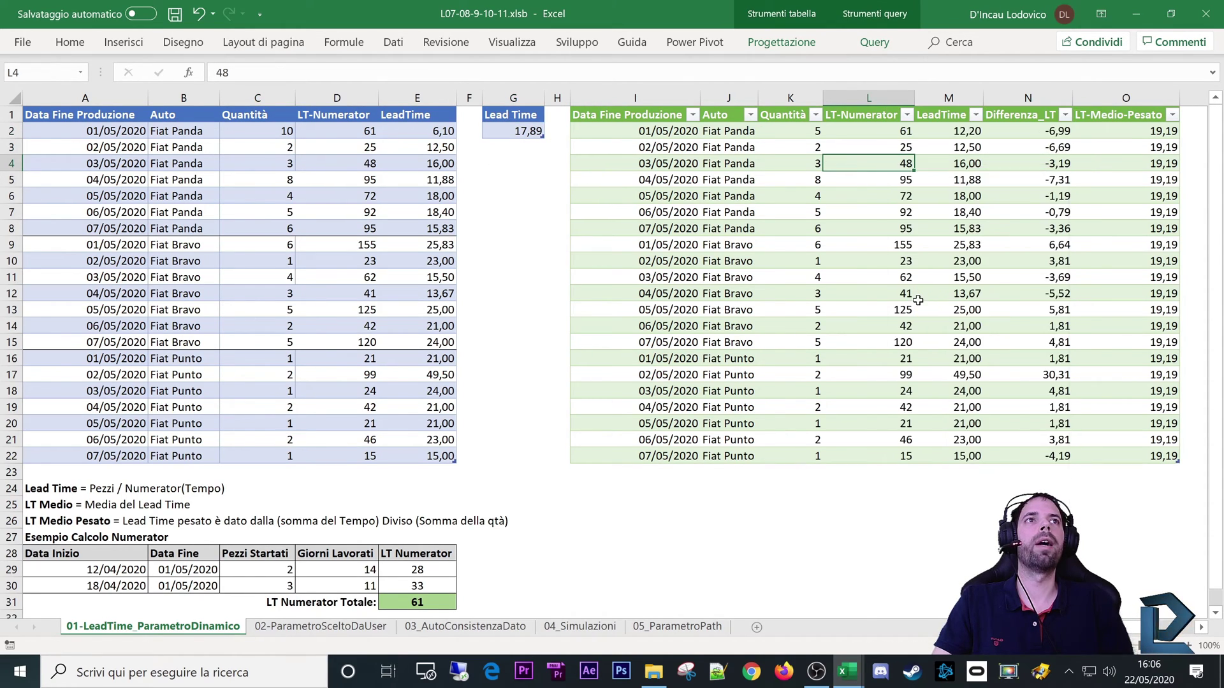
left_click_drag(1142, 127, 1120, 301)
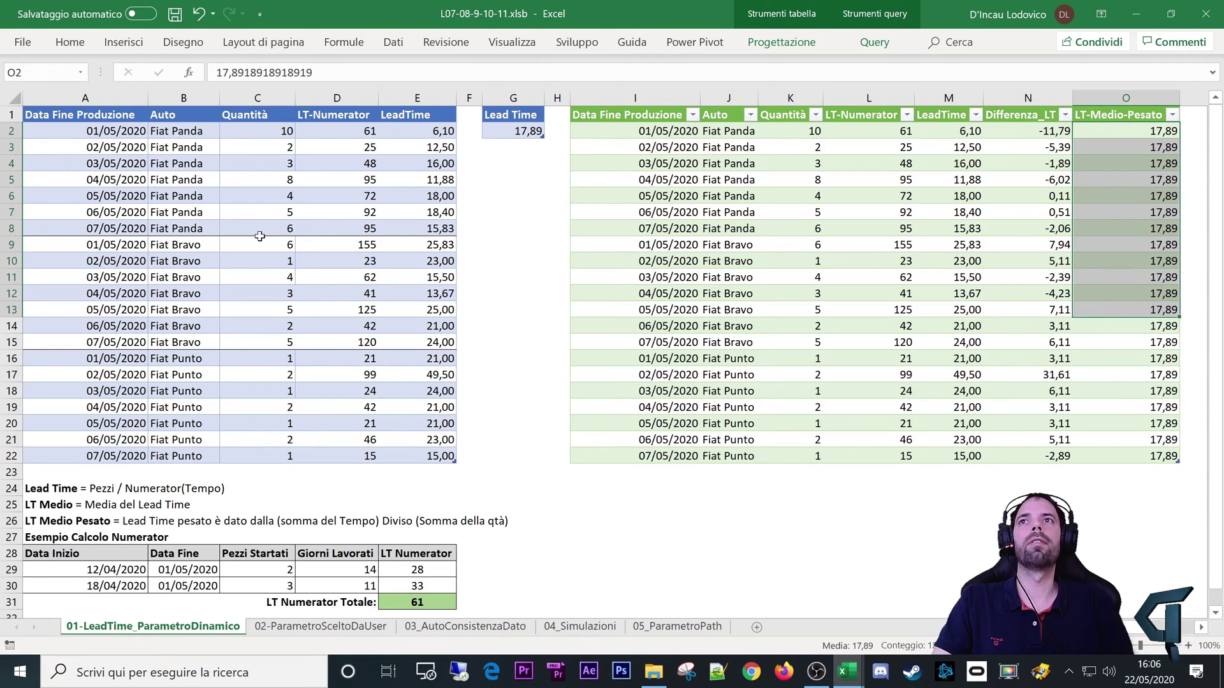
left_click(361, 126)
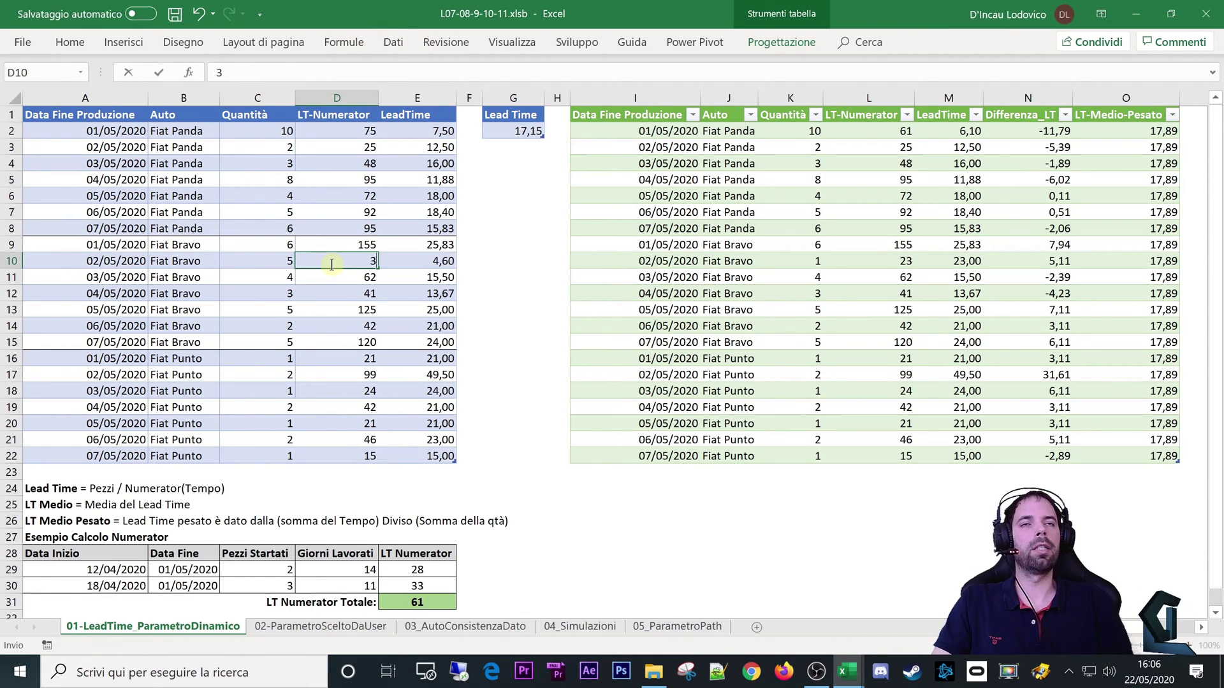
Step: Refresh the green table with Aggiorna and compare its 17,31 result against the source rows
right_click(921, 212)
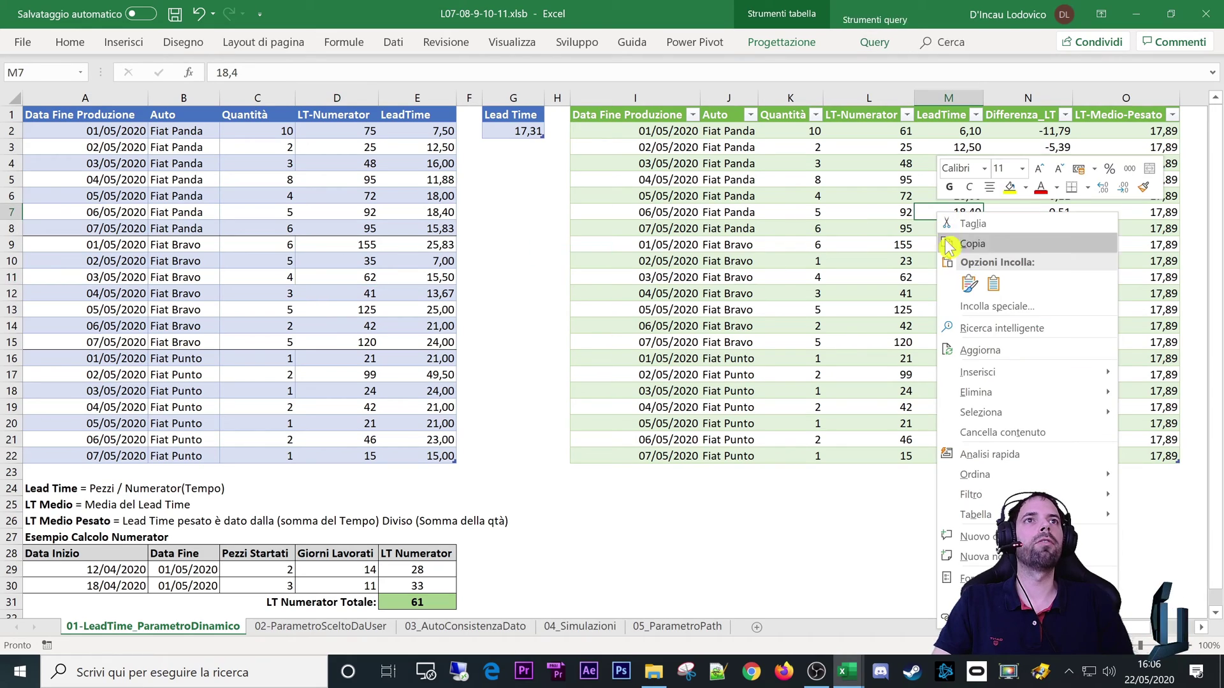
left_click(961, 348)
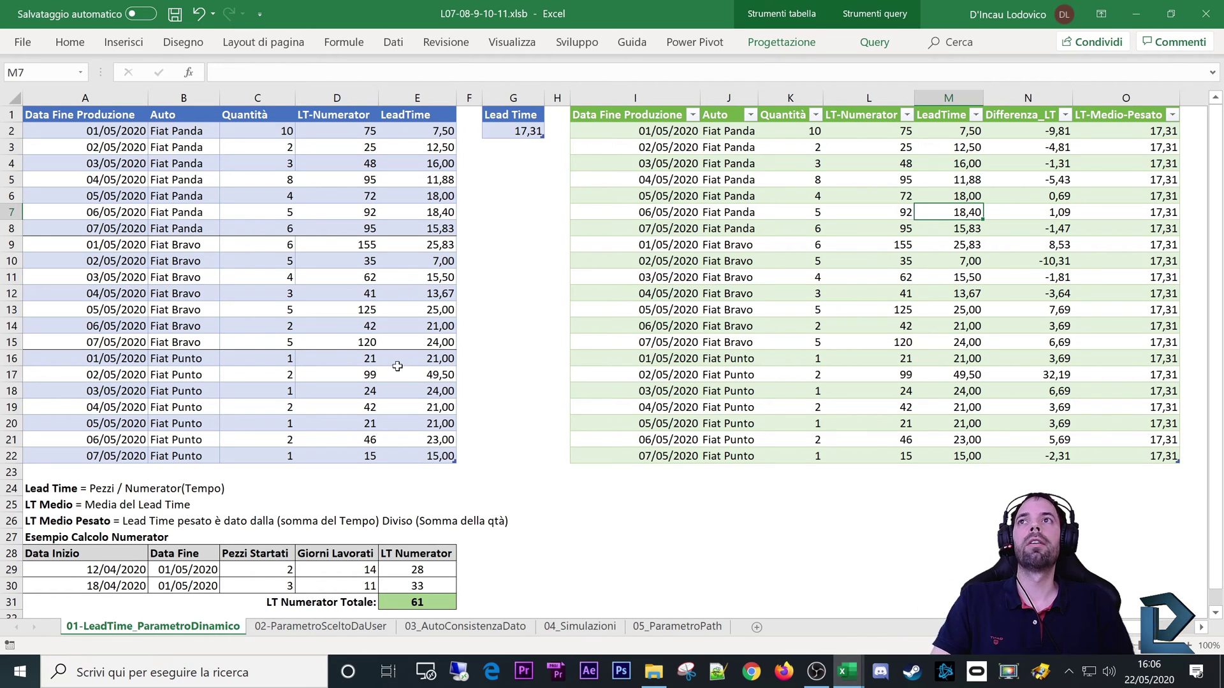
left_click(262, 294)
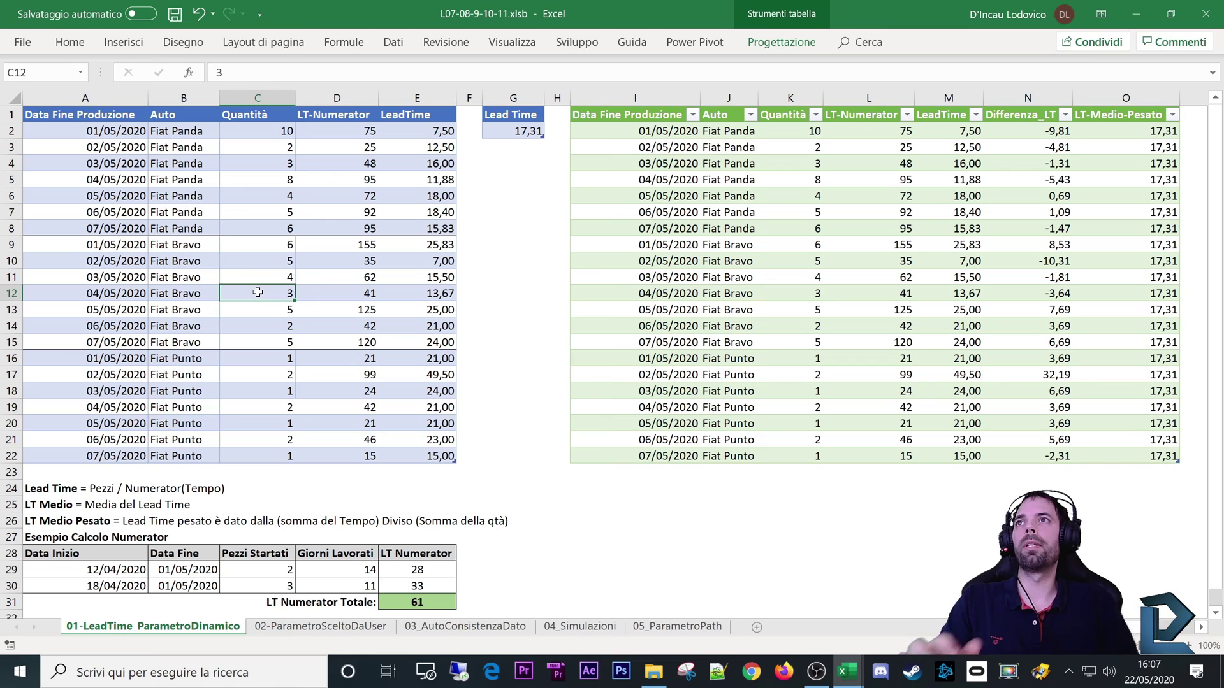
left_click_drag(79, 130, 78, 227)
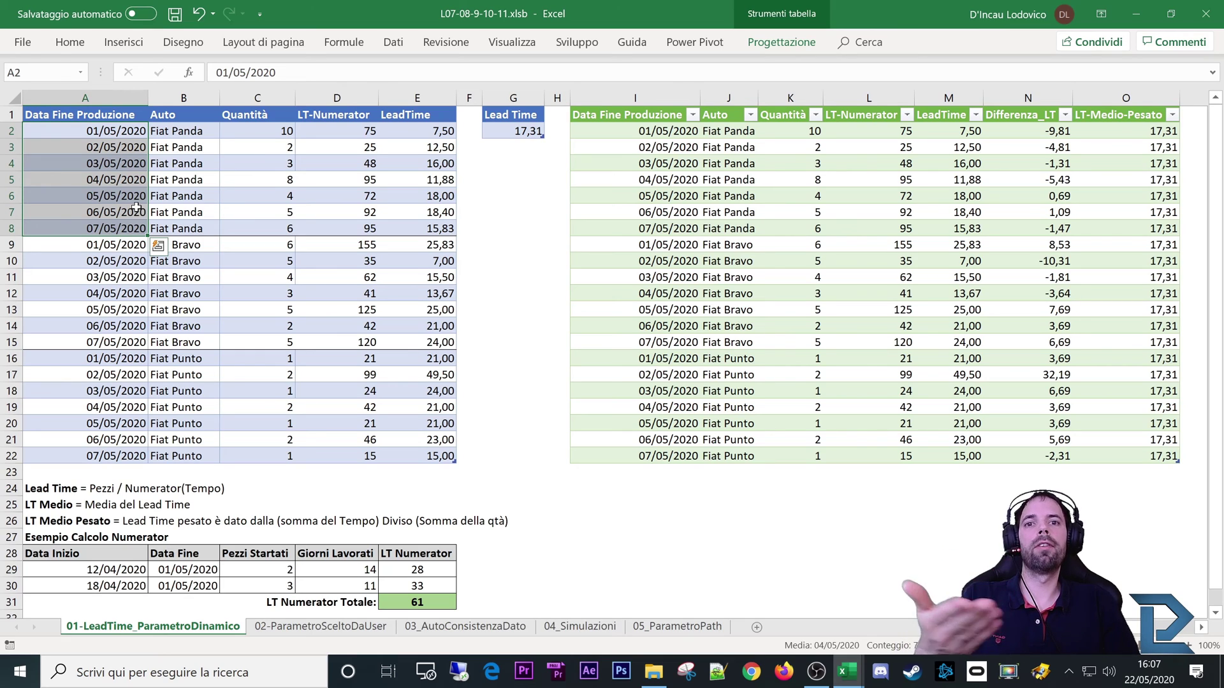
left_click(114, 113)
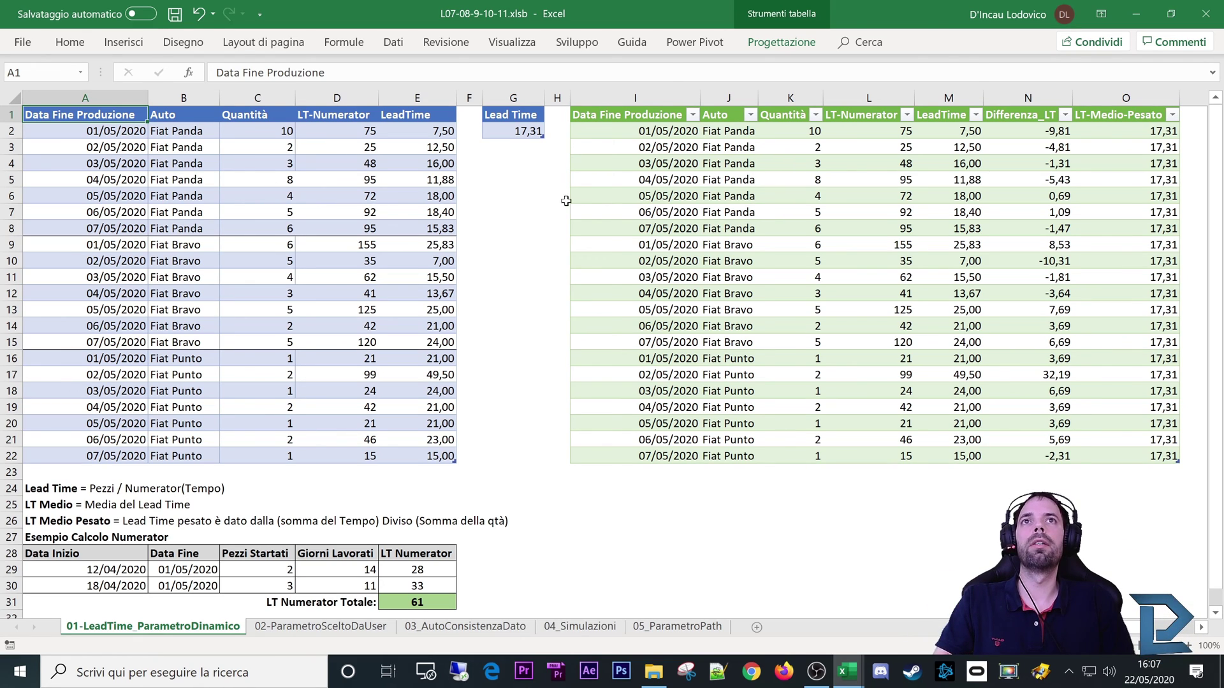
left_click(781, 181)
left_click(45, 122)
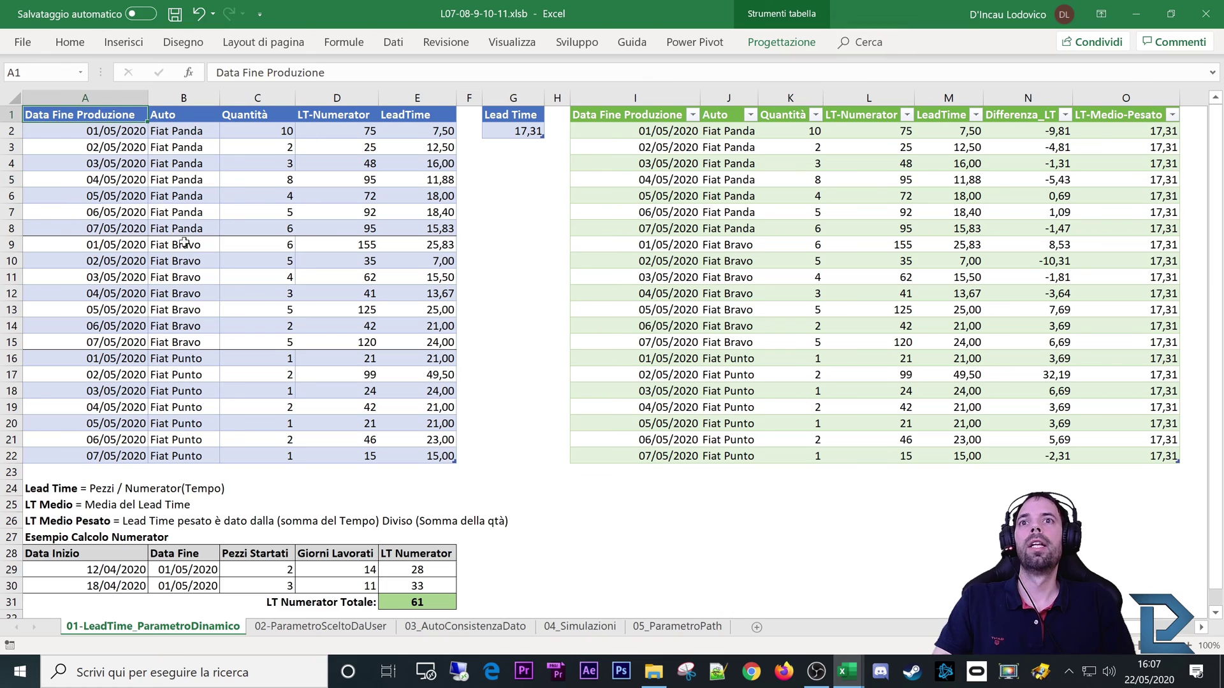